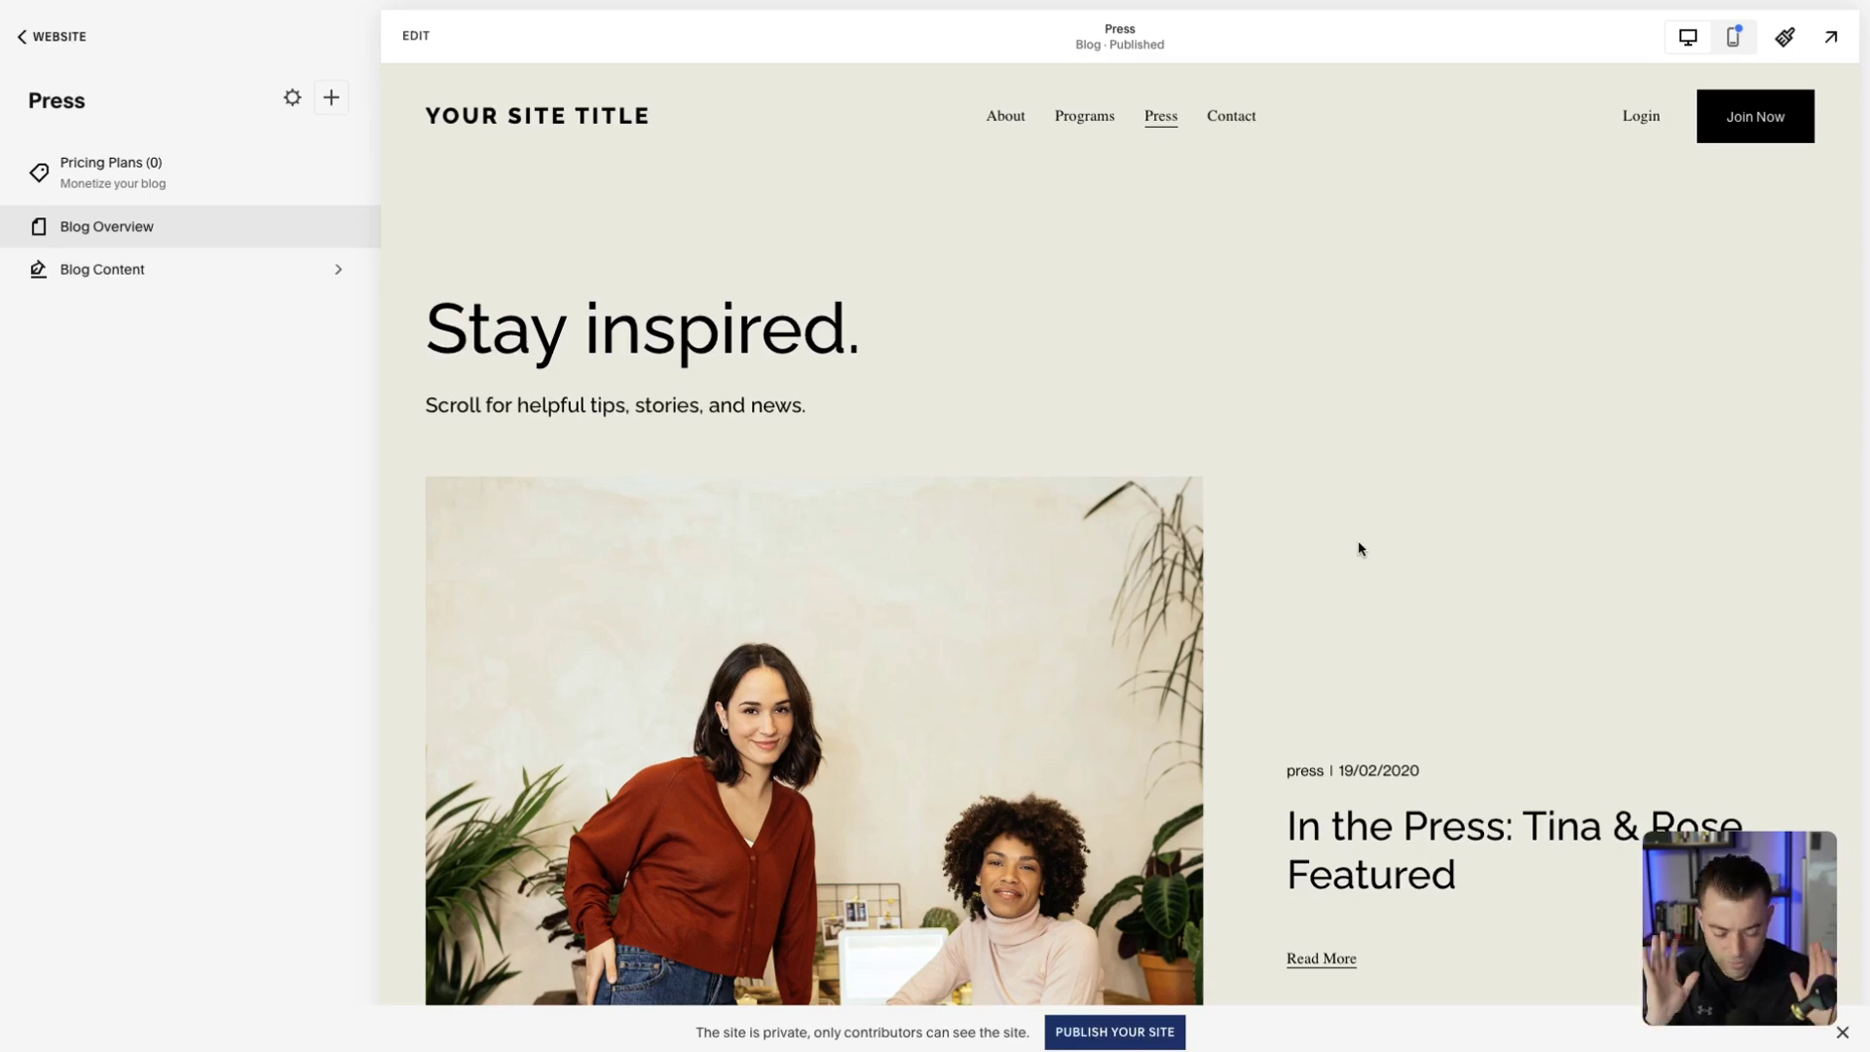
- Go back to the Pages list, reopen the Press blog page and enter its editor
scroll(1146, 418, "down", 15)
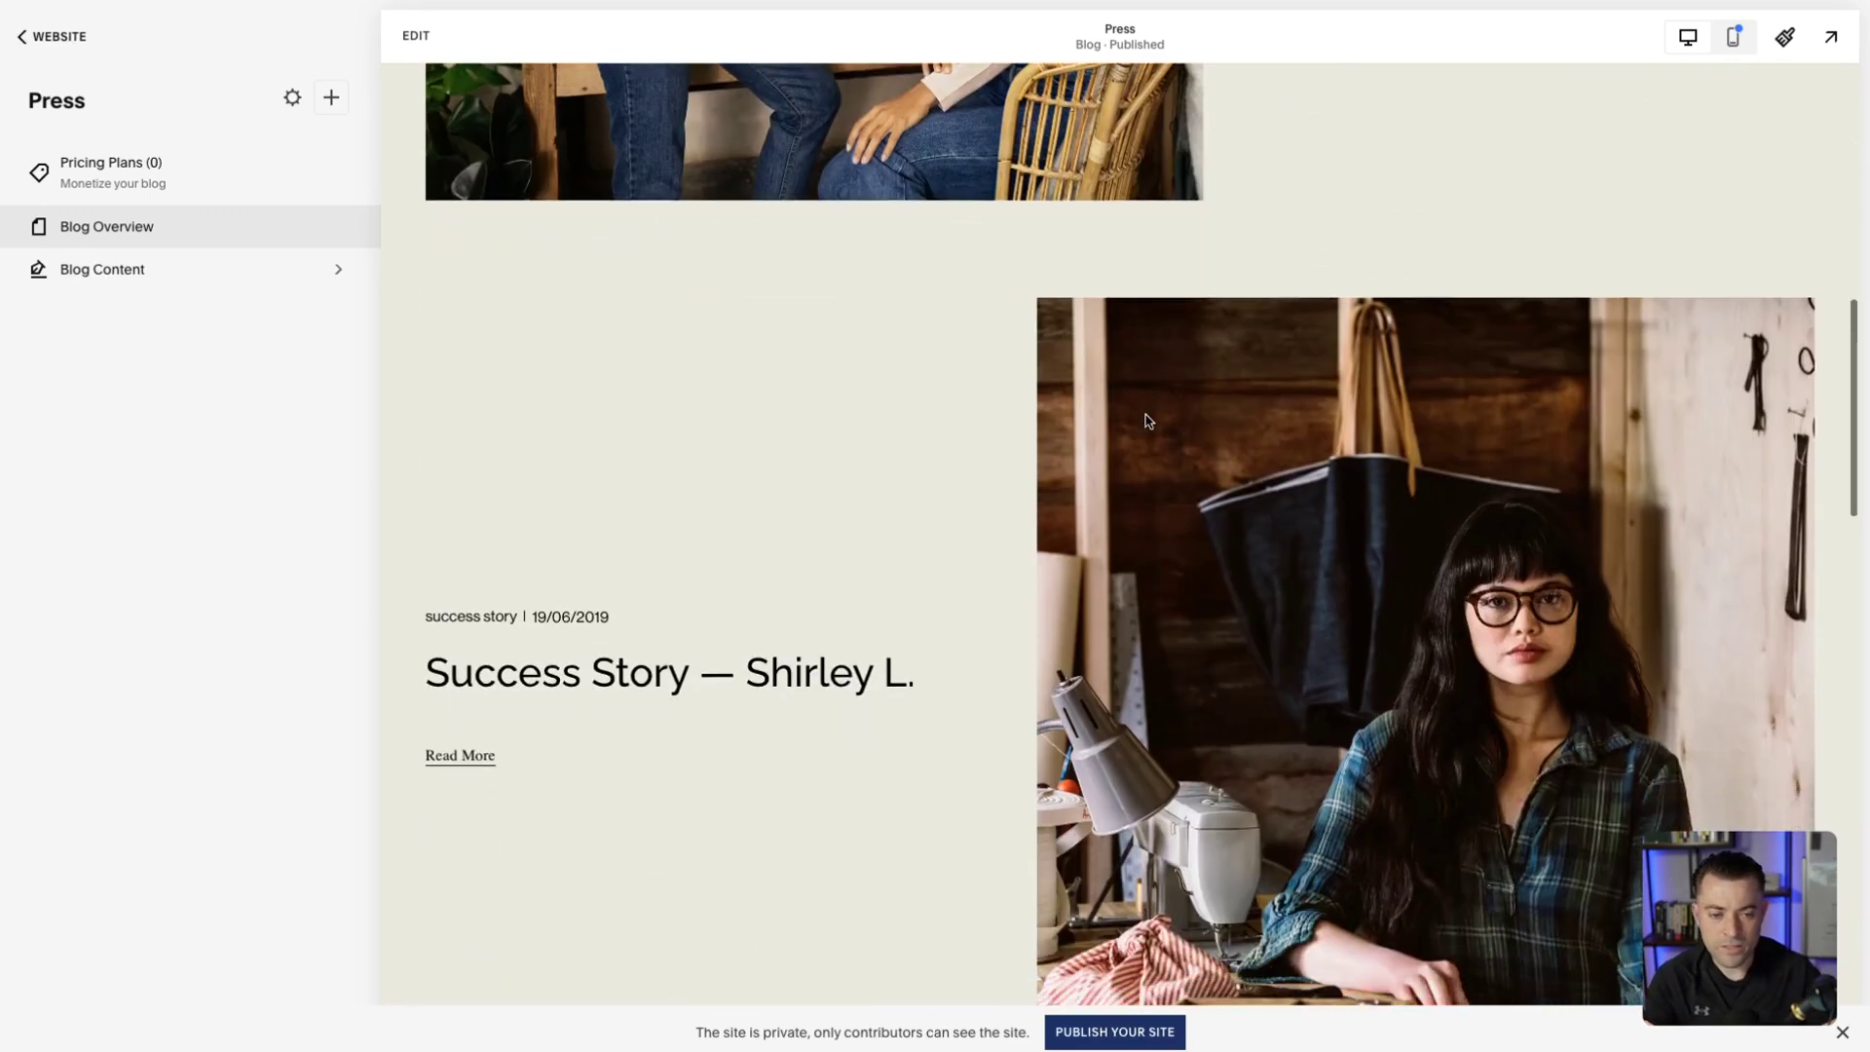
scroll(1146, 420, "down", 20)
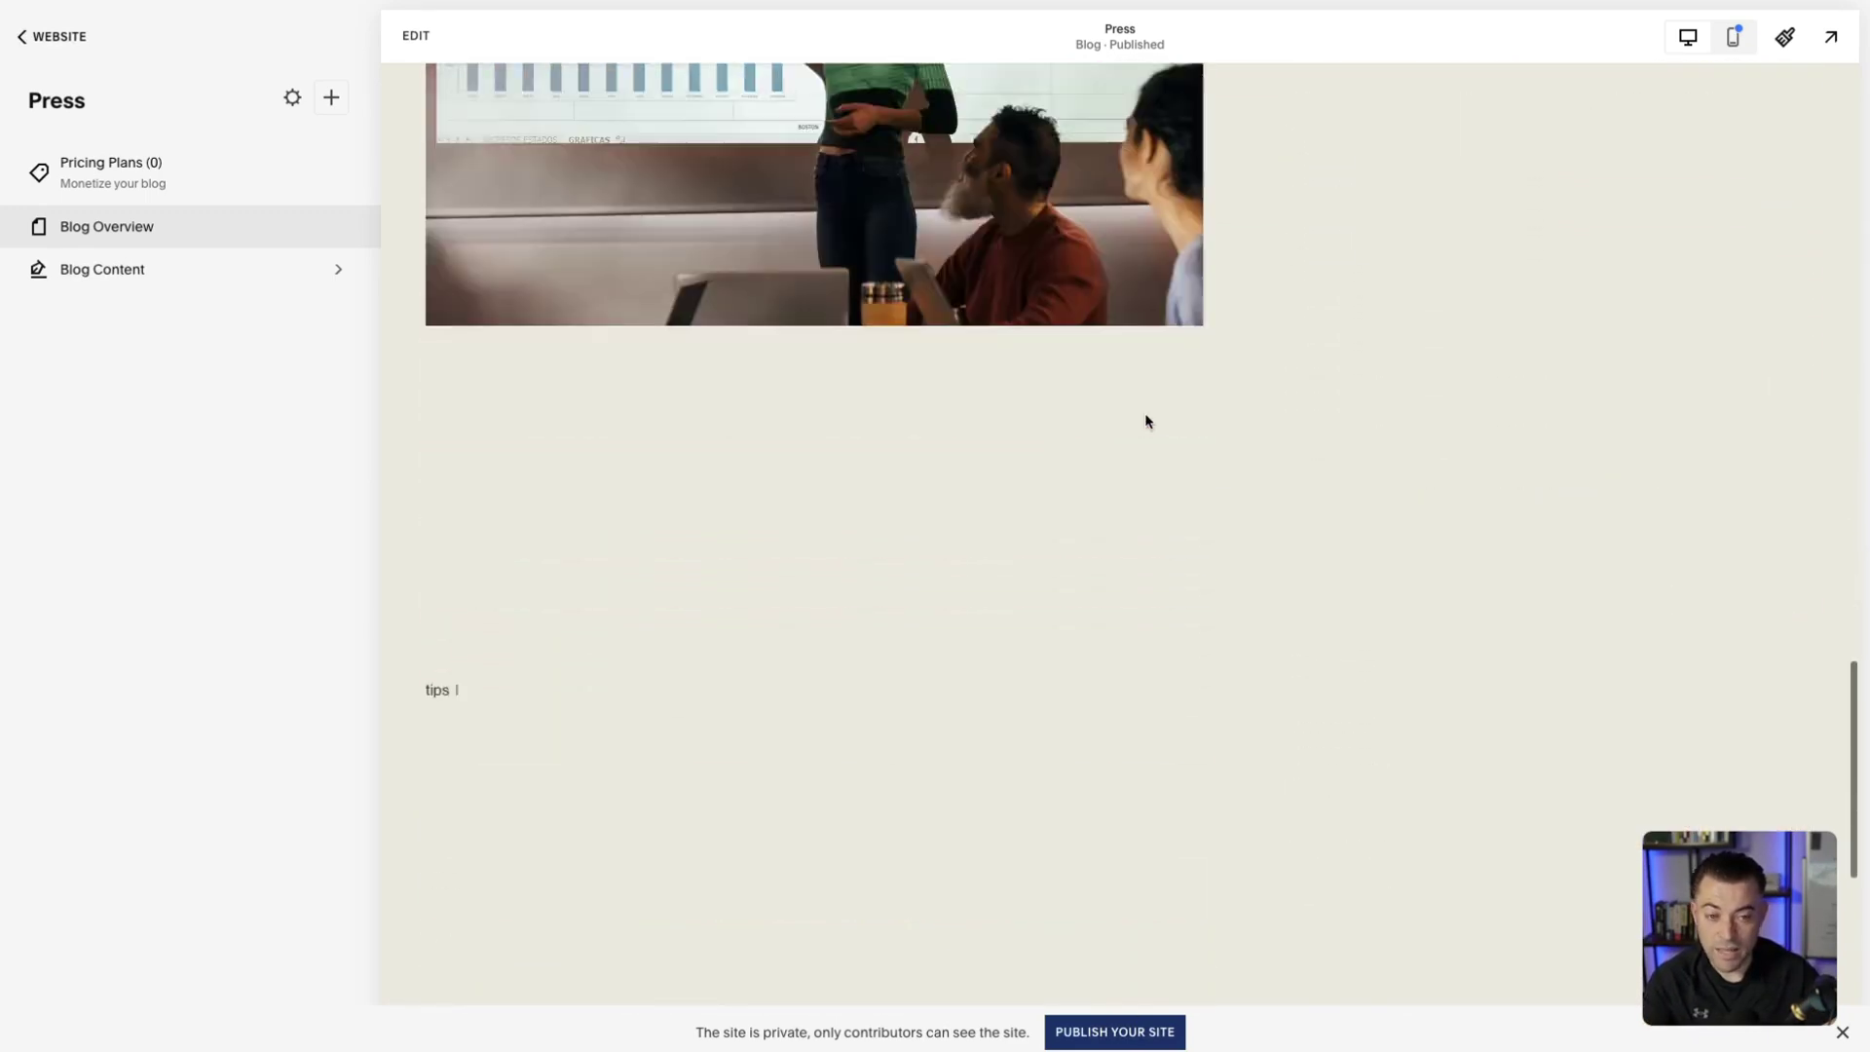
scroll(1143, 412, "up", 5)
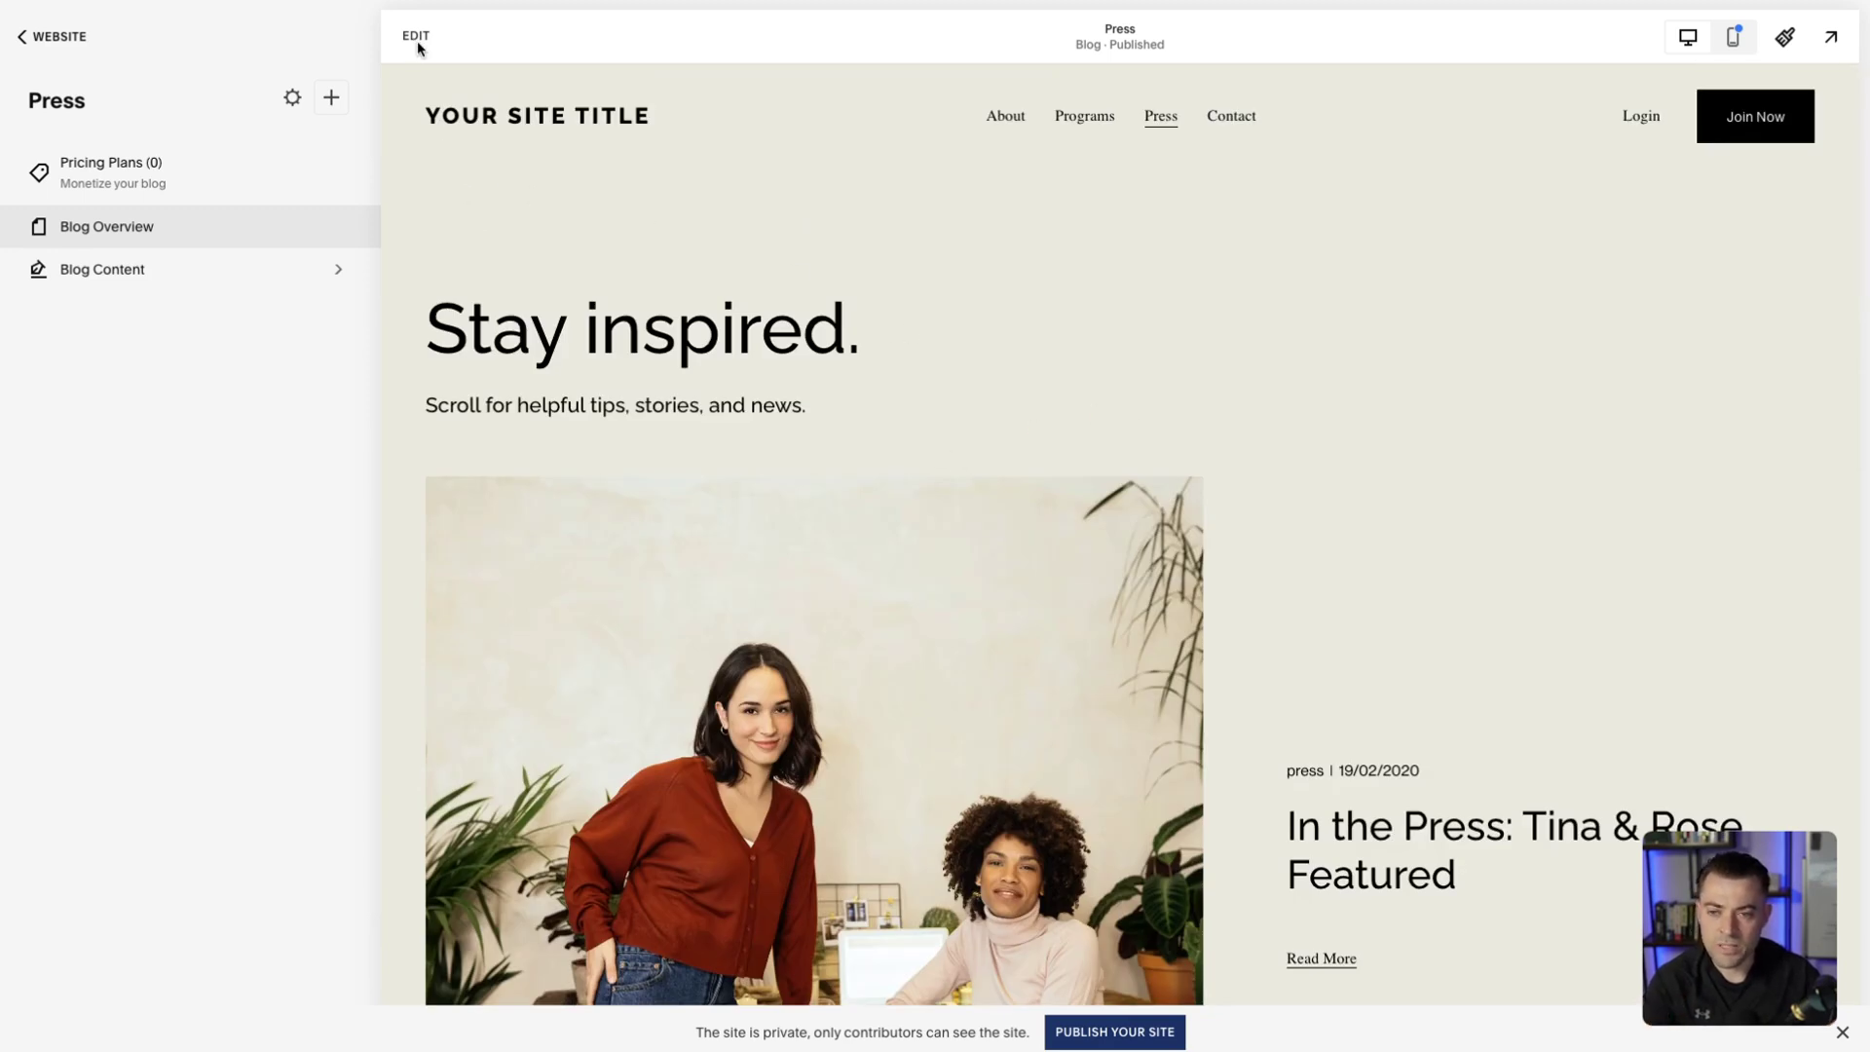
left_click(45, 43)
left_click(39, 37)
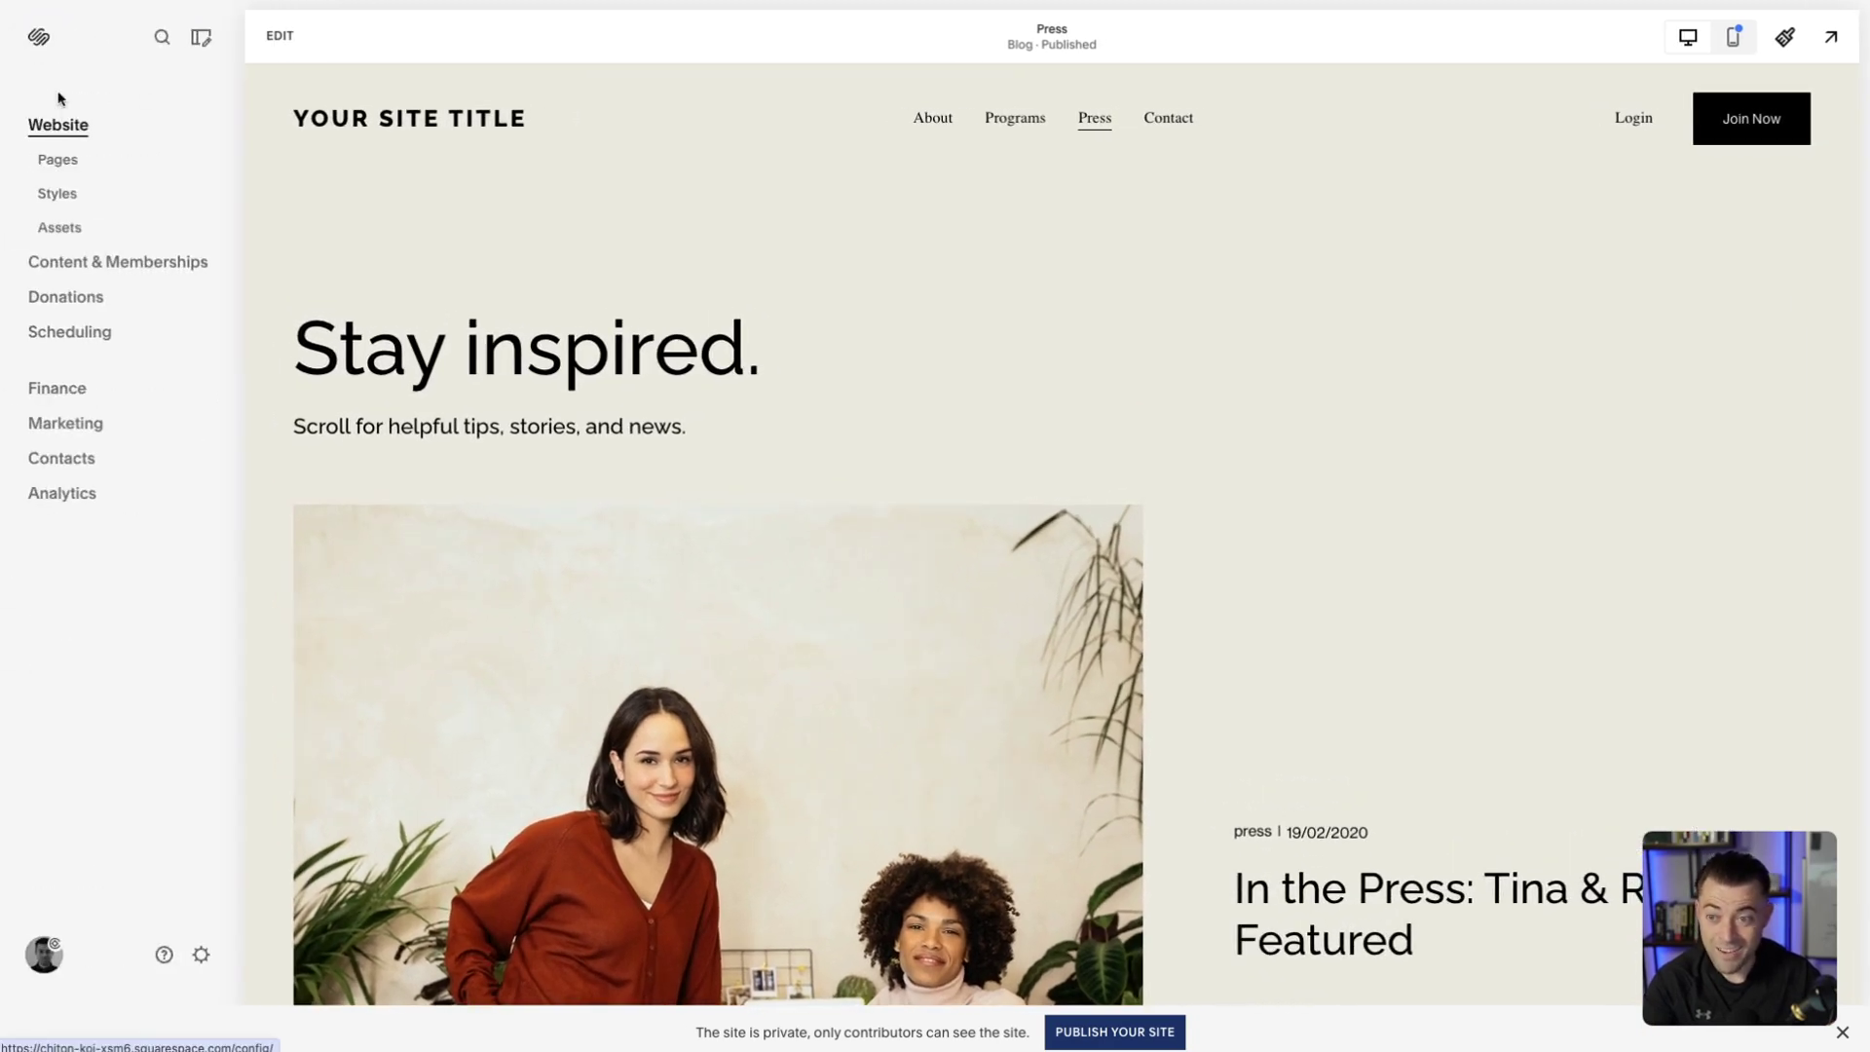
left_click(58, 159)
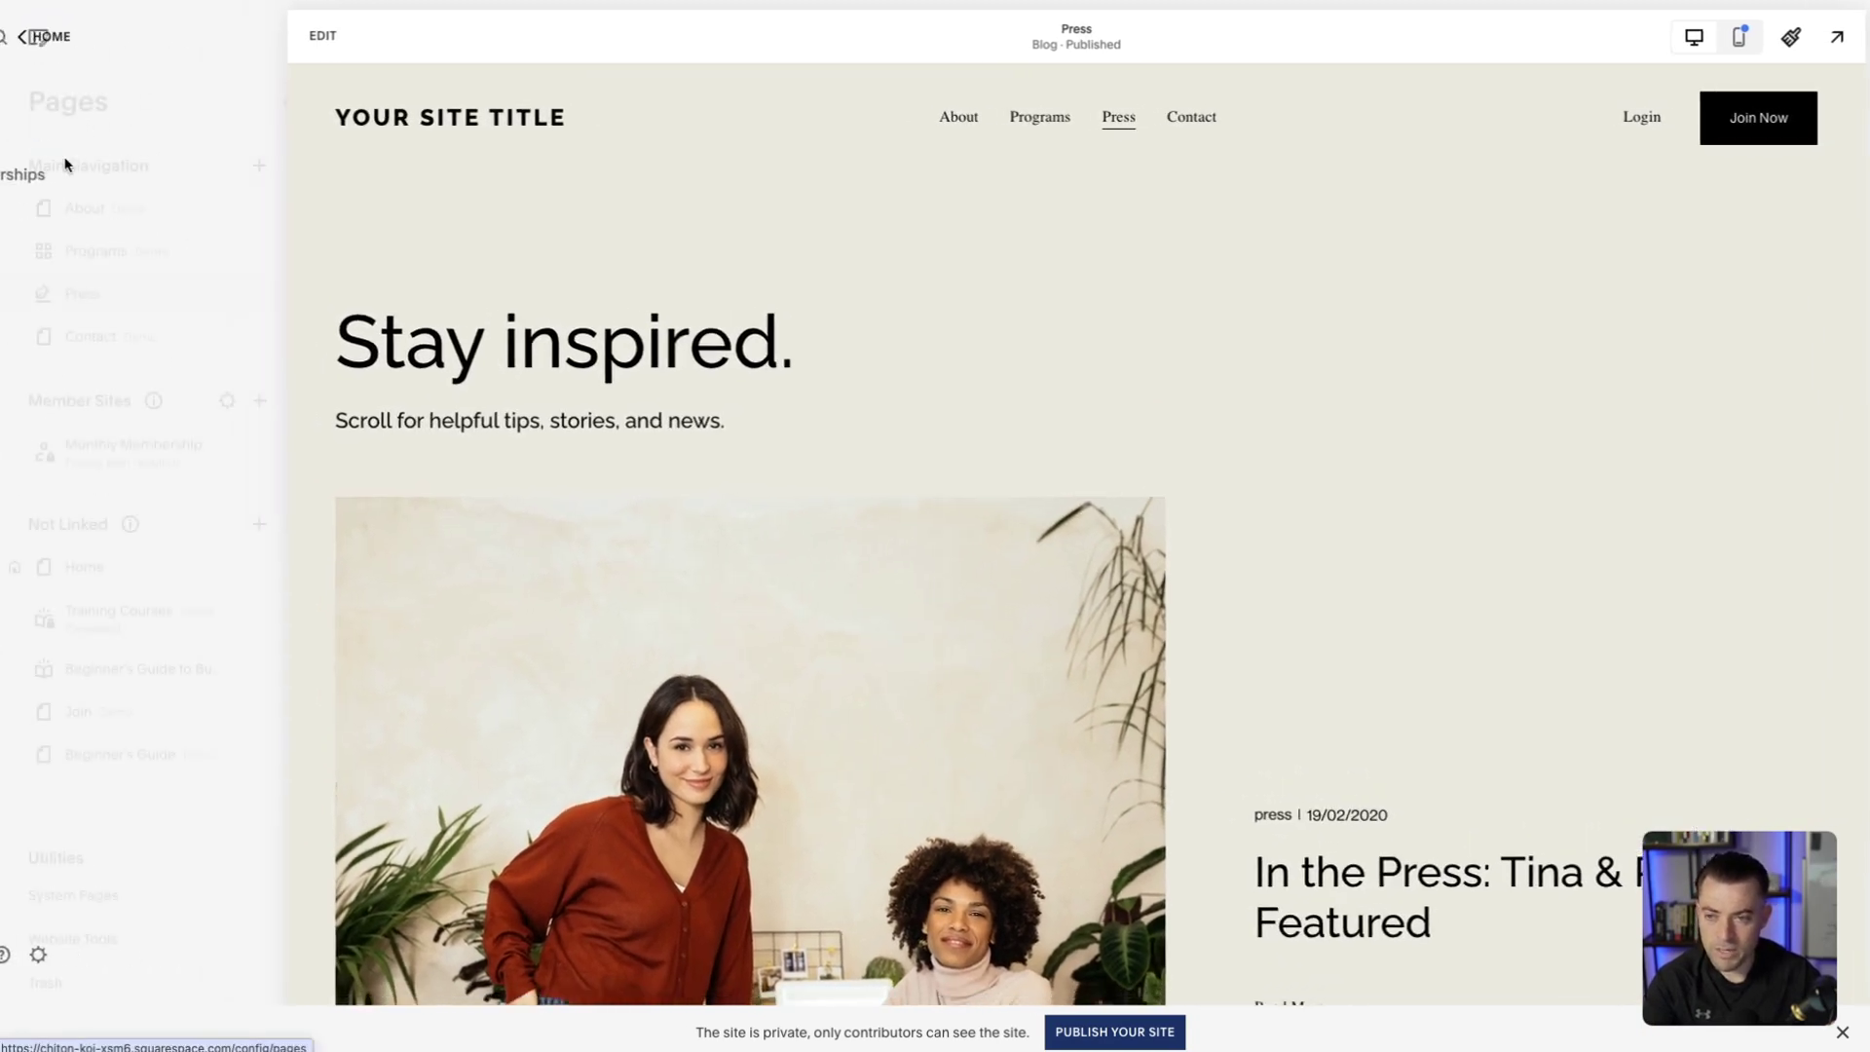
left_click(100, 304)
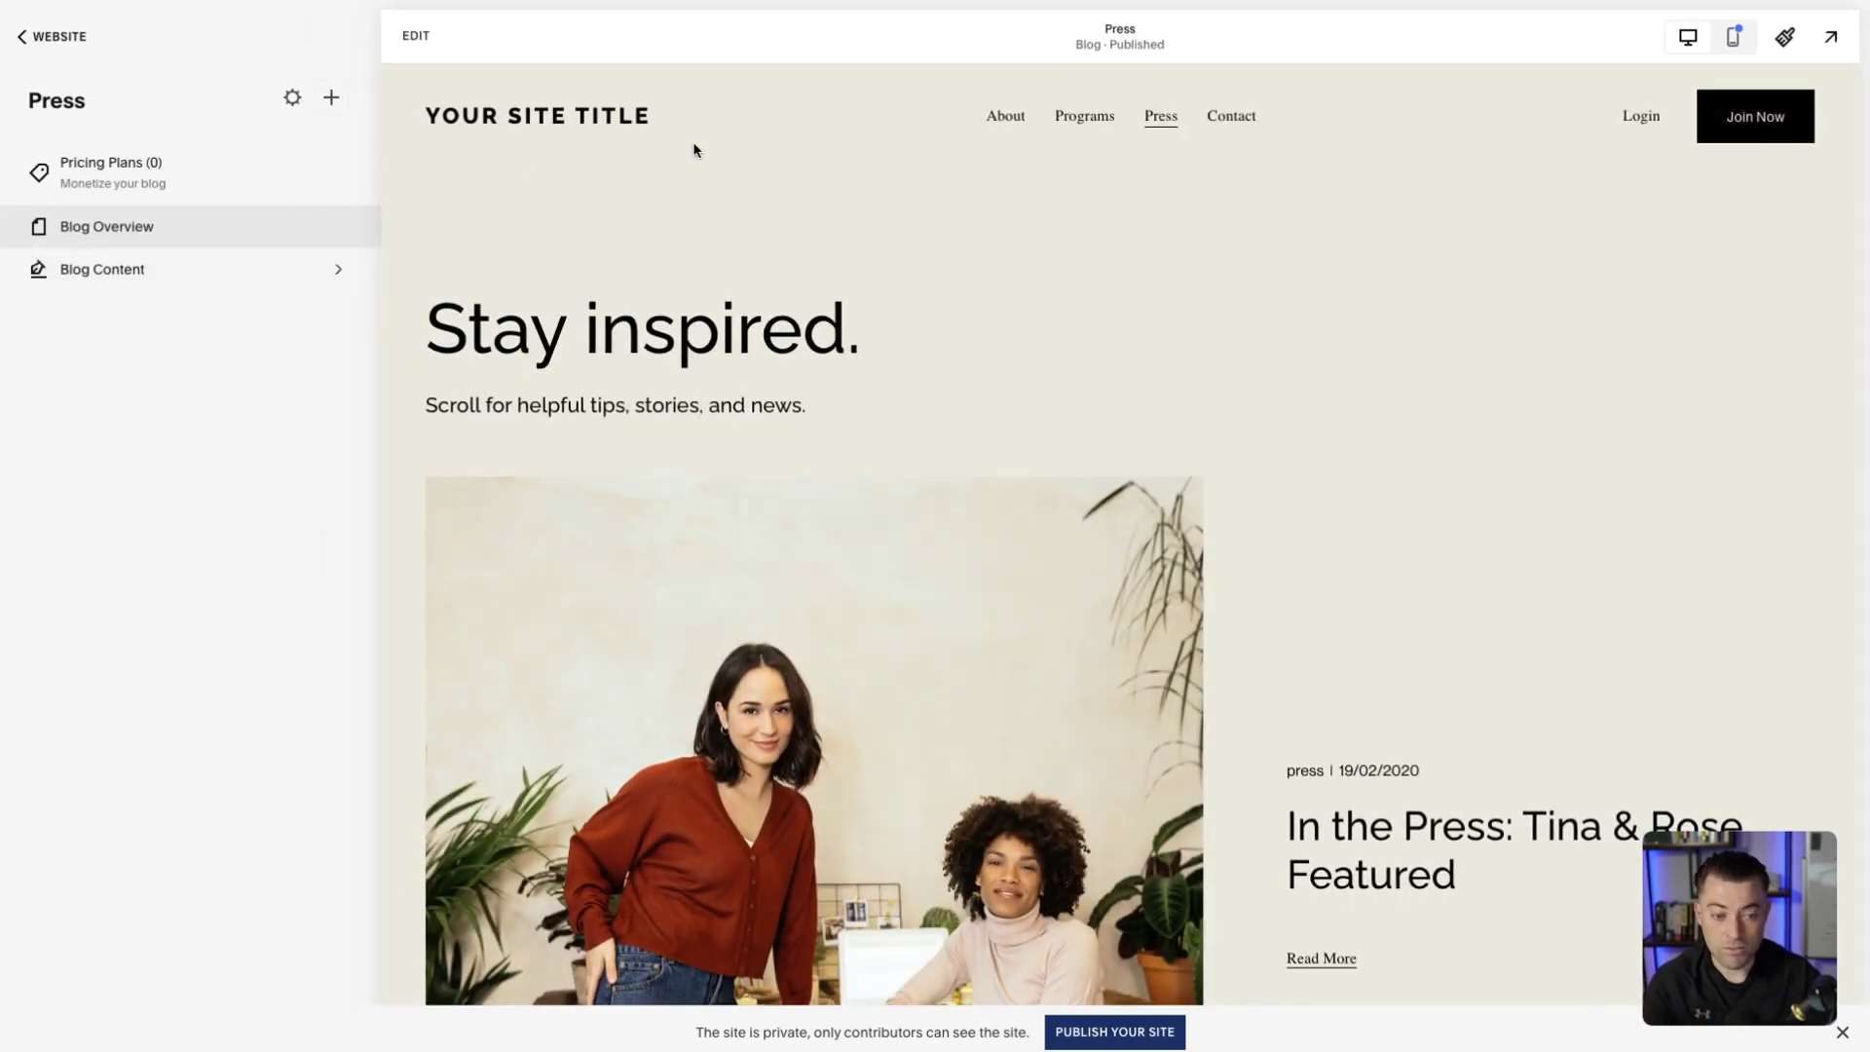
left_click(413, 39)
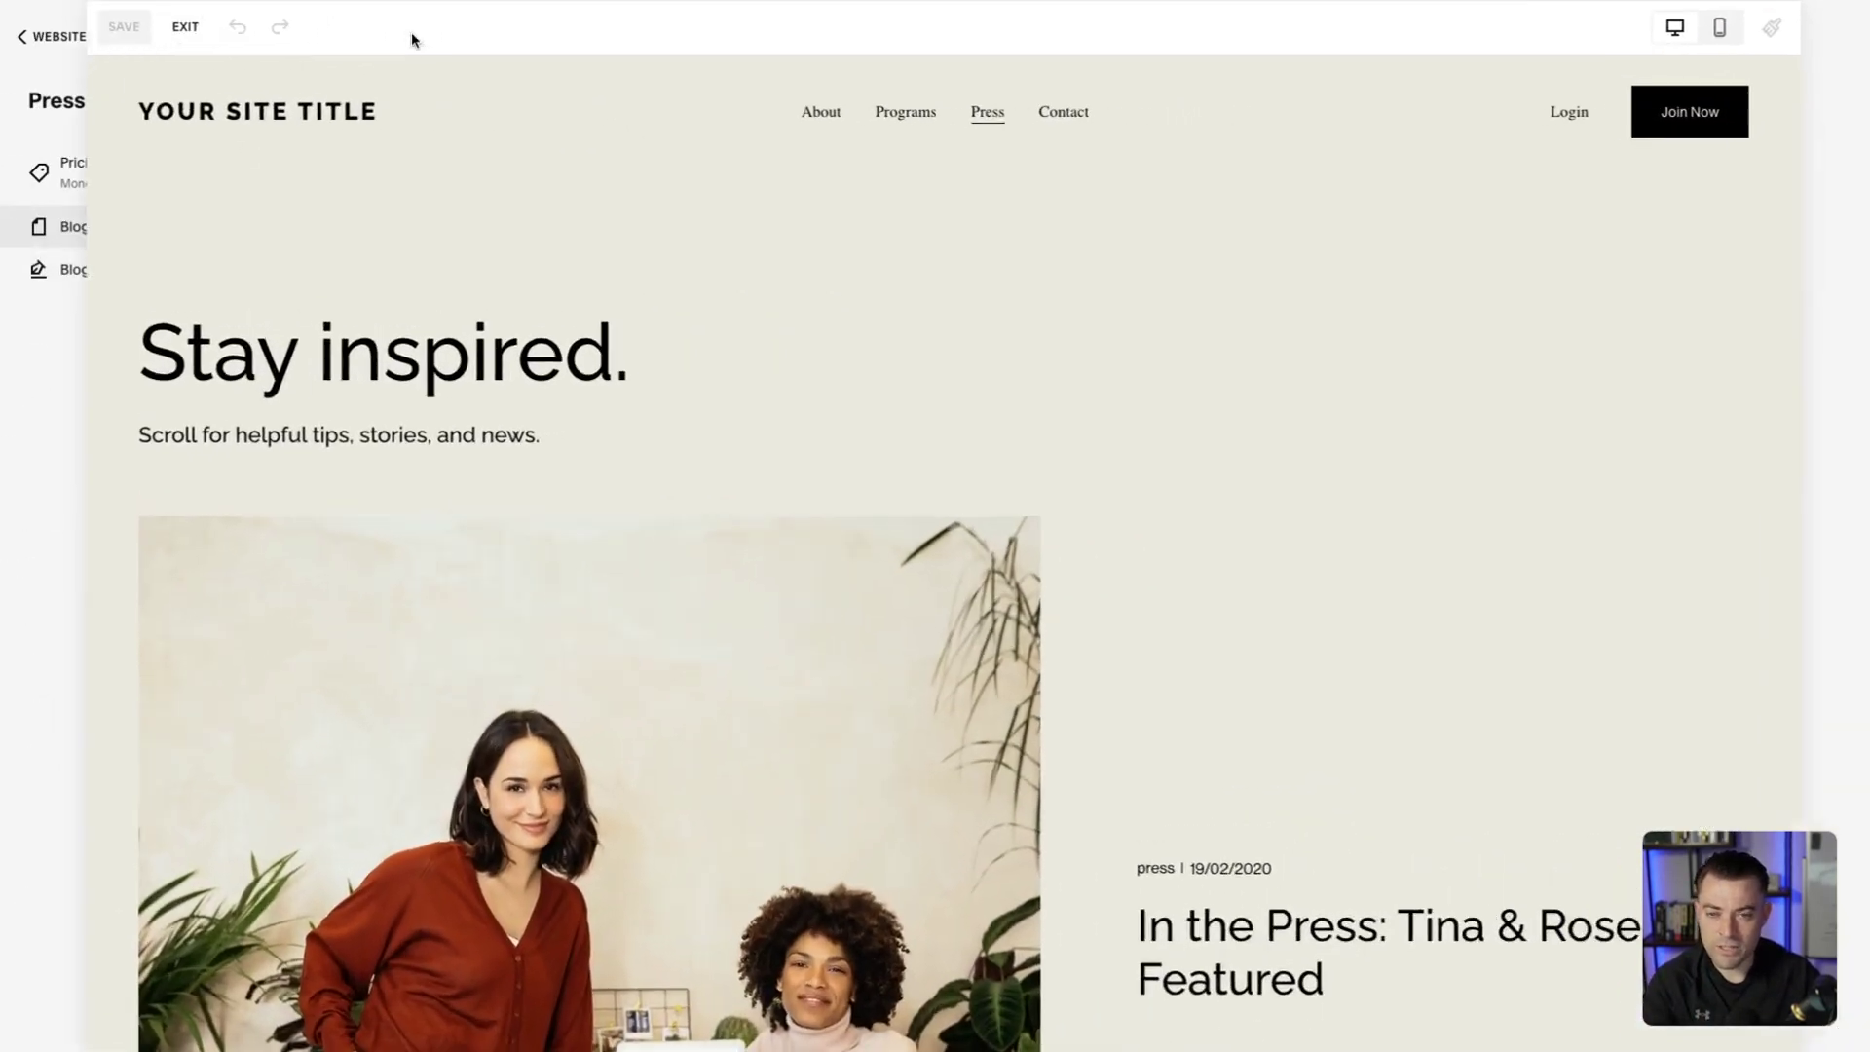
- Preview the Press blog in the Side By Side and Single Column layouts
scroll(790, 475, "down", 3)
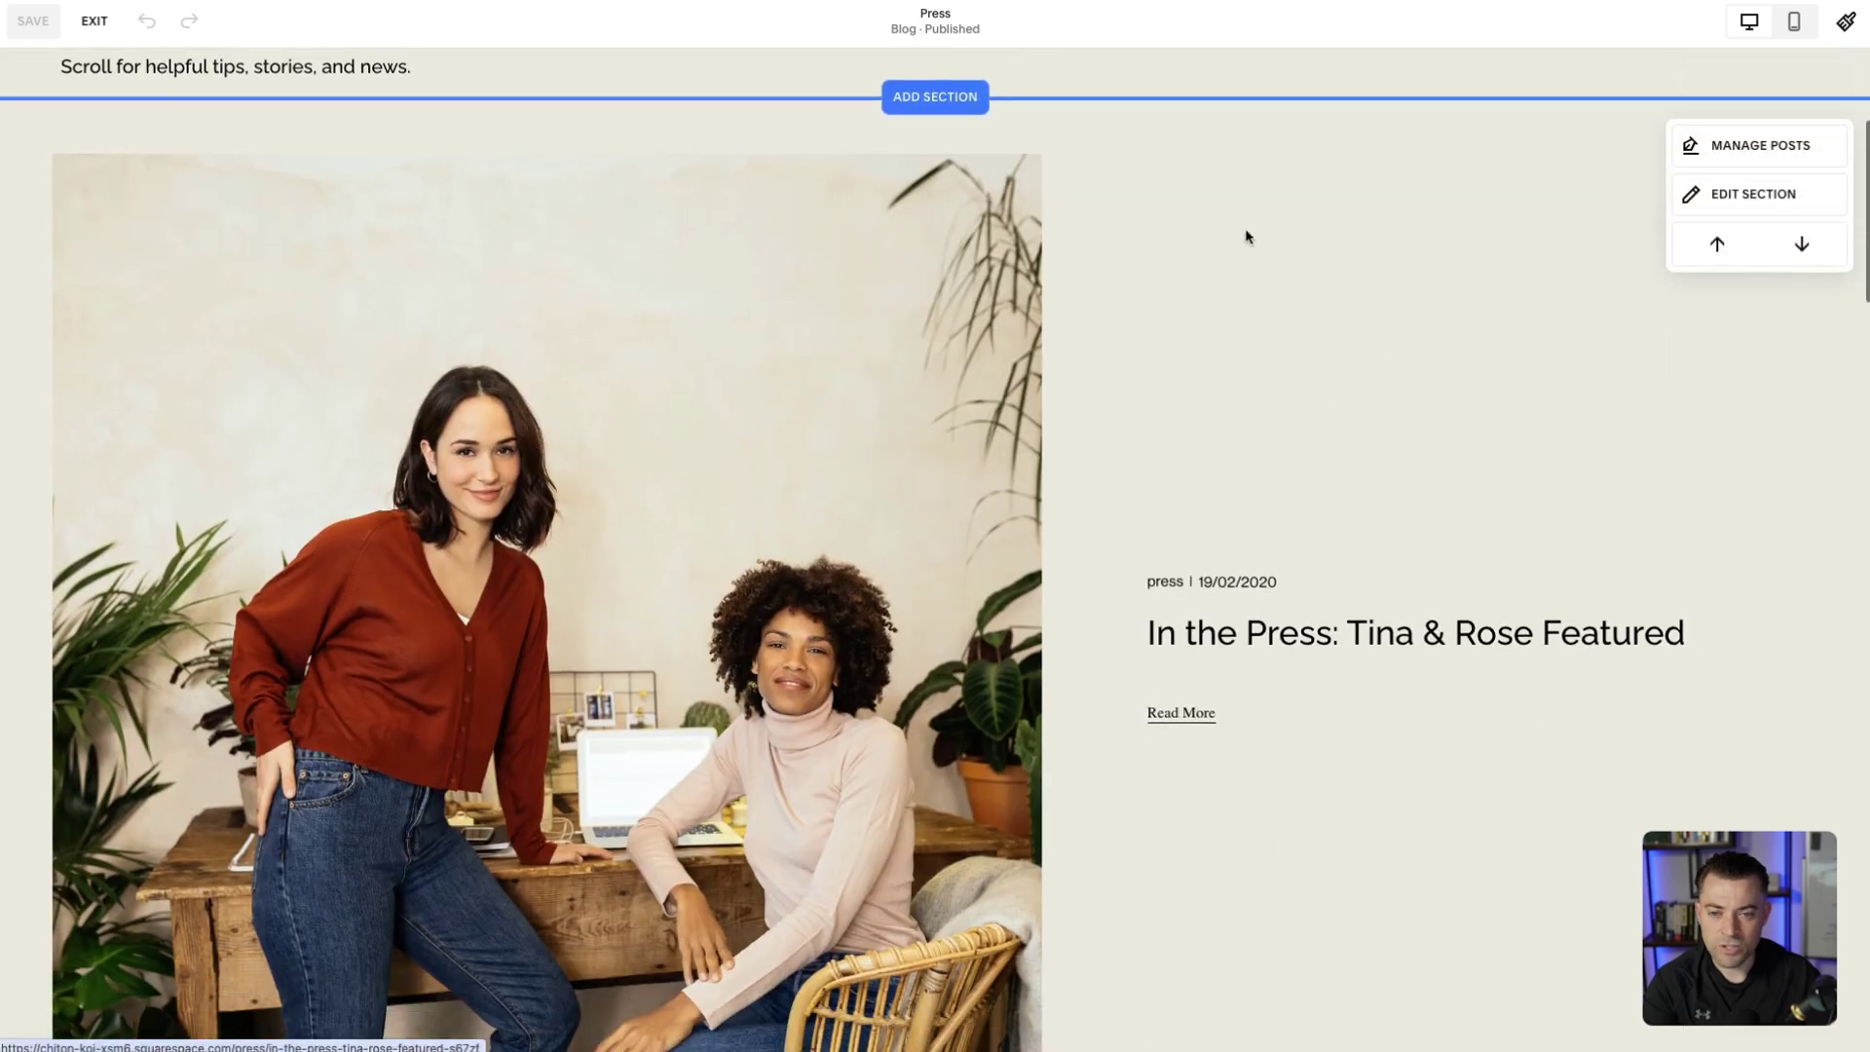
left_click(1733, 203)
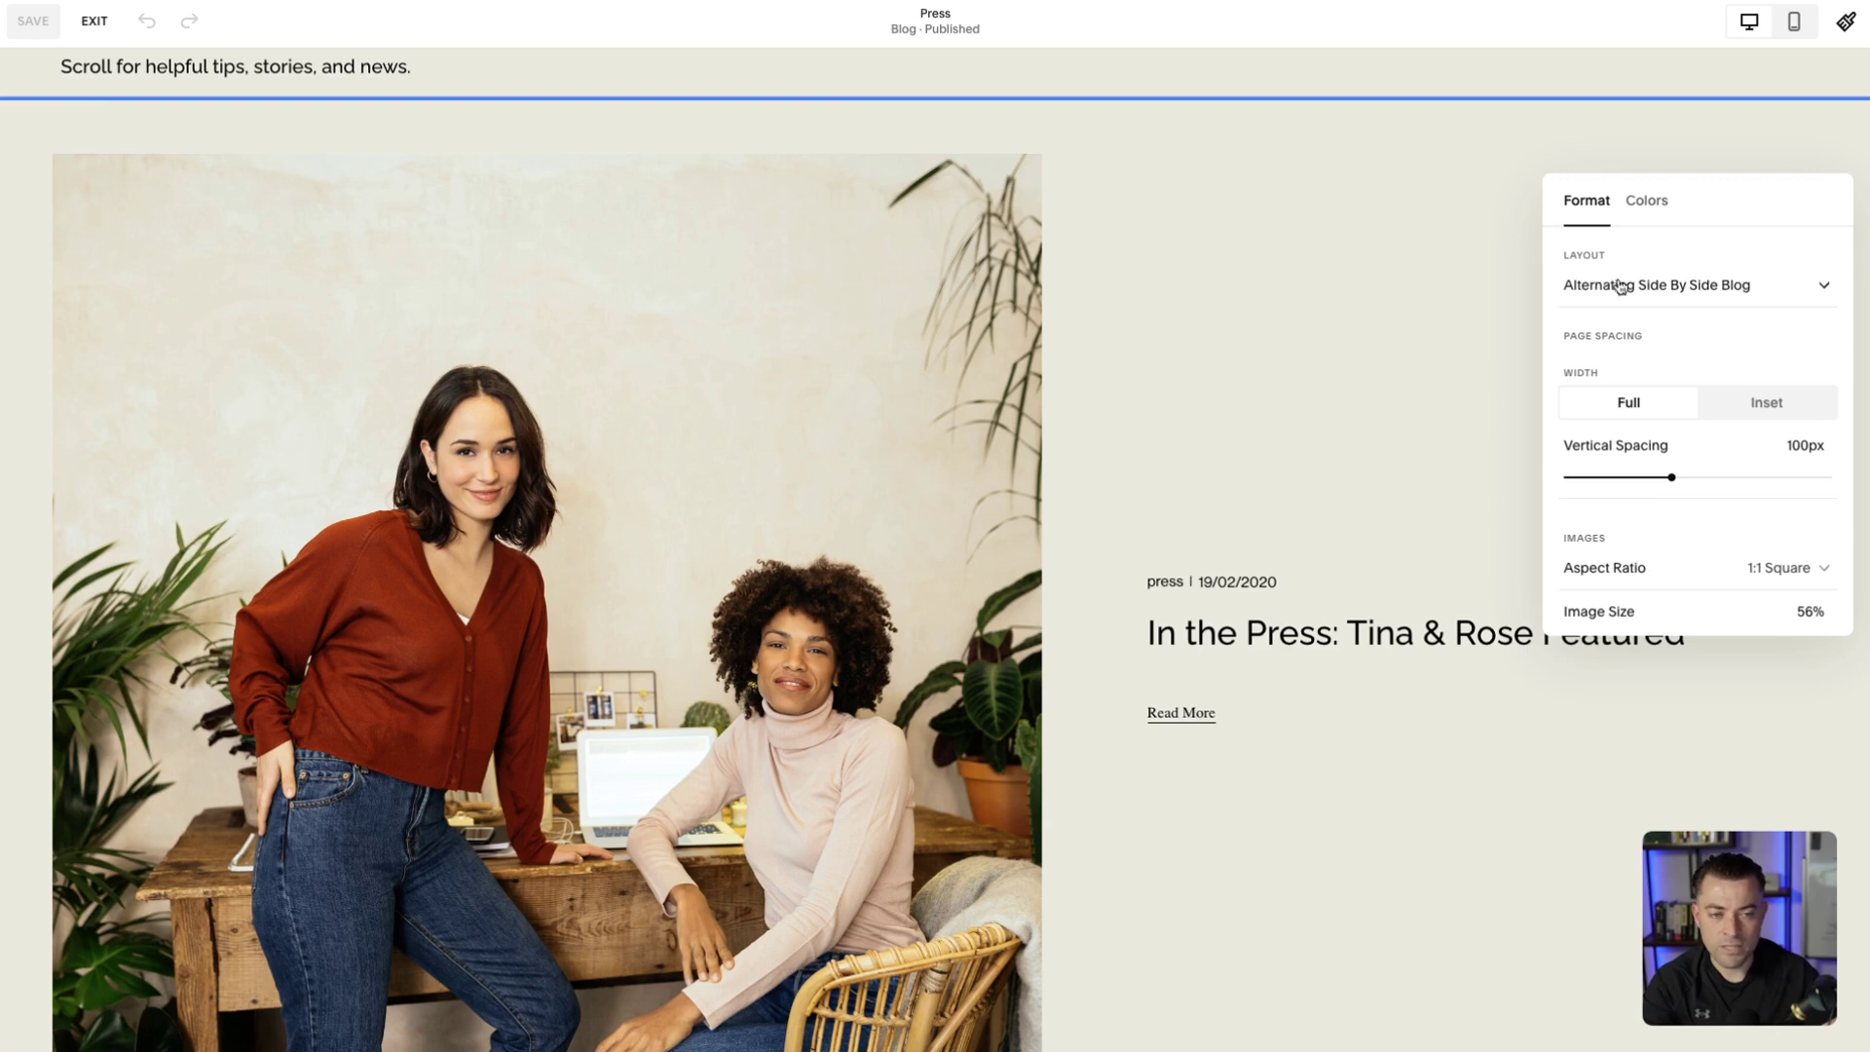
left_click(1655, 284)
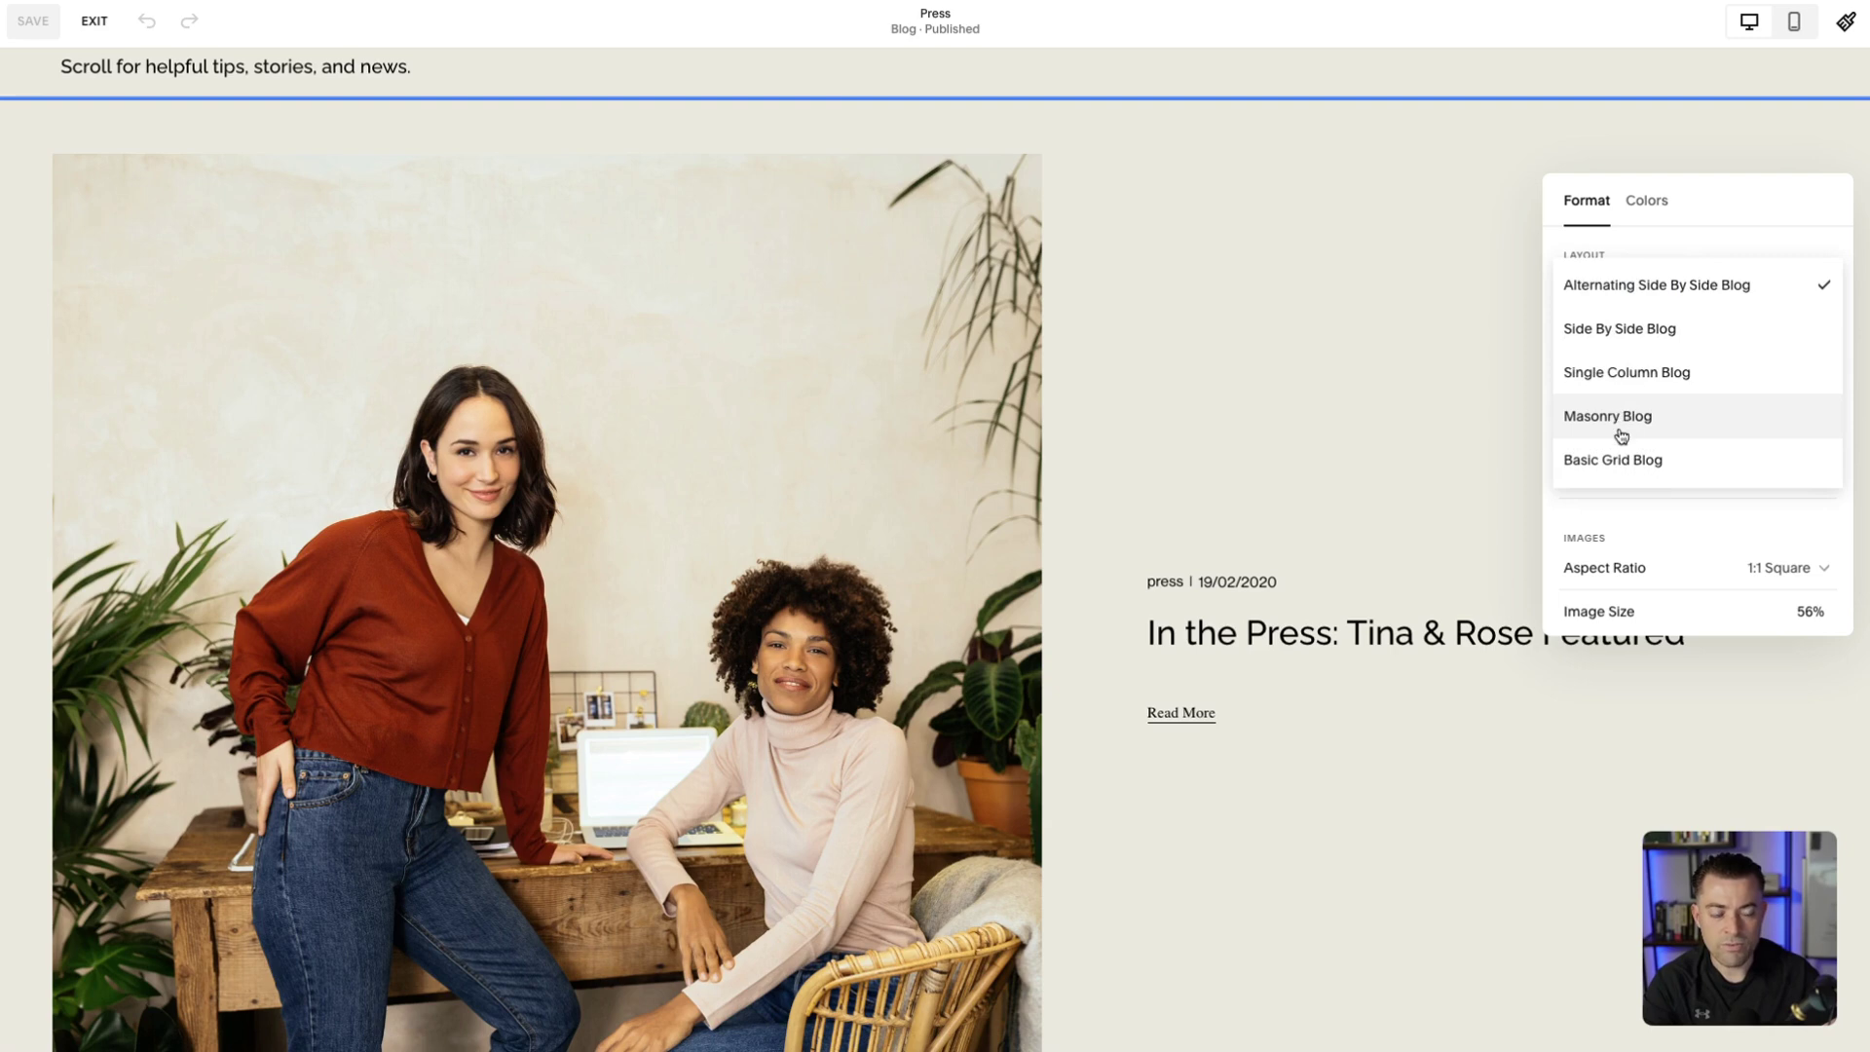
left_click(1636, 348)
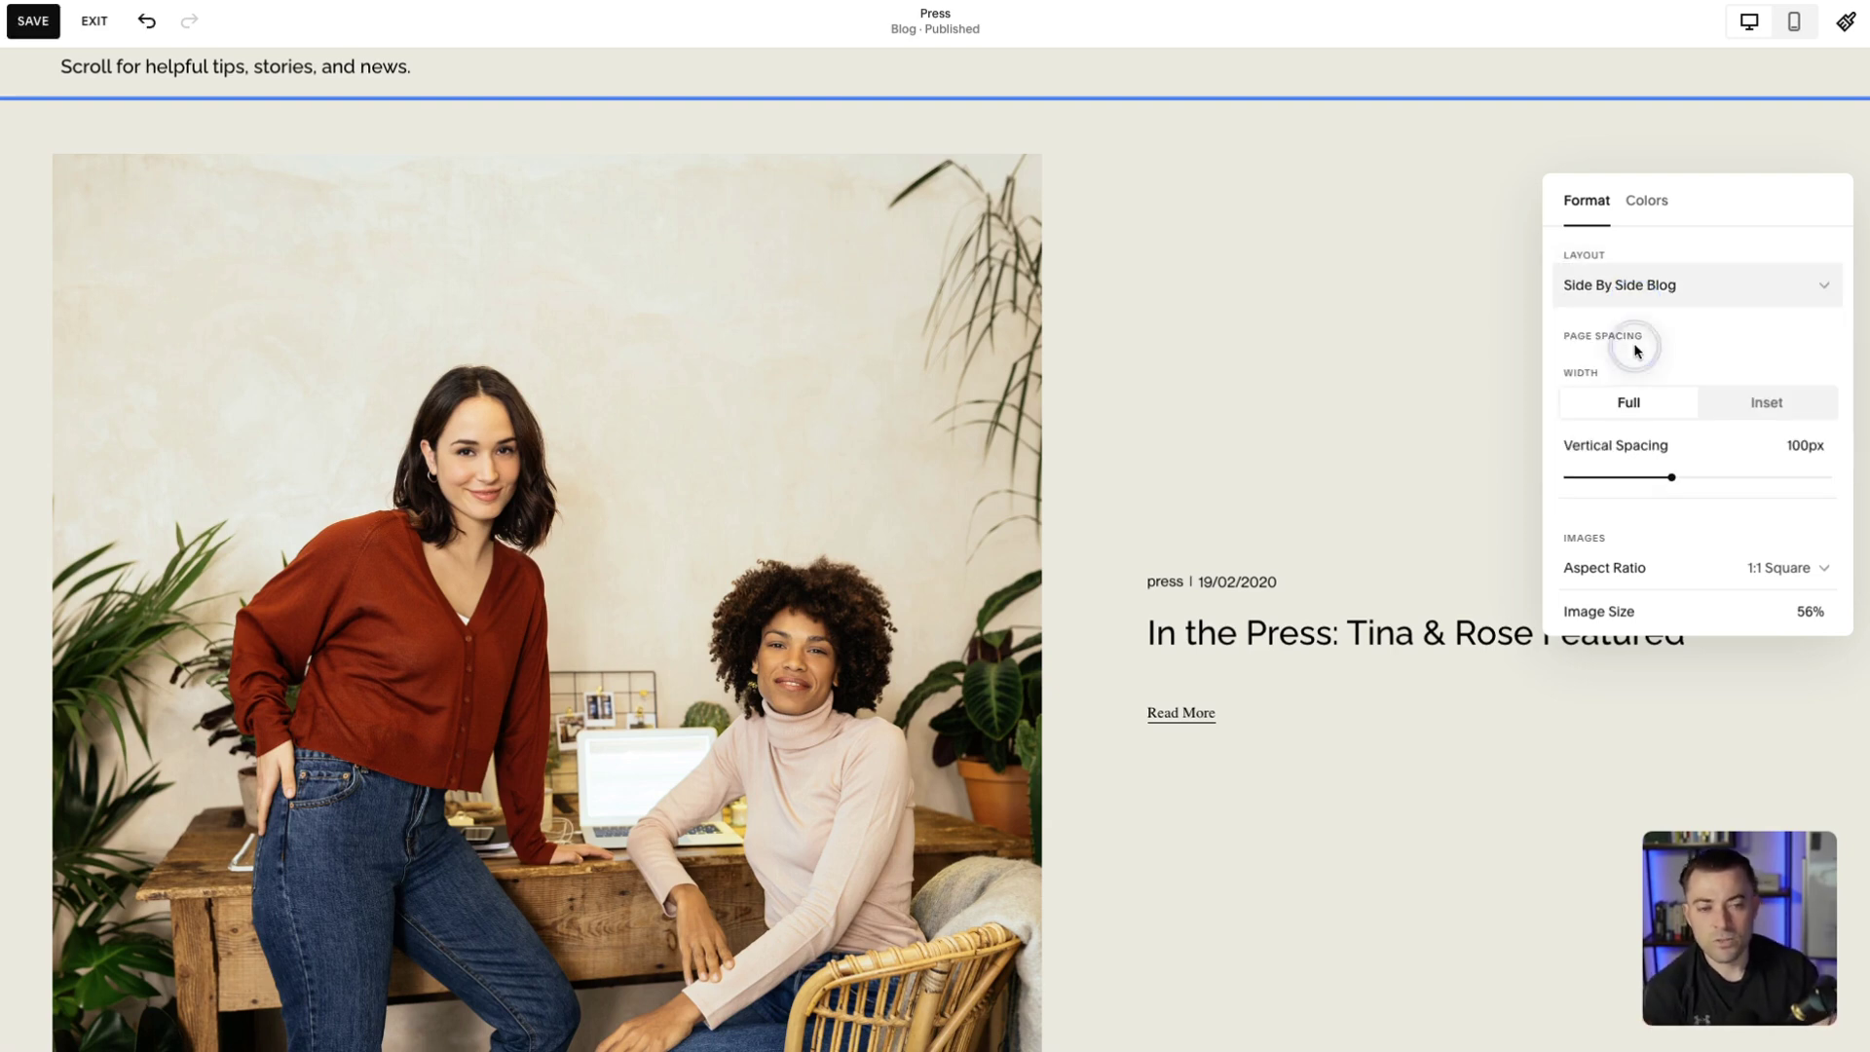
scroll(773, 487, "down", 3)
scroll(773, 487, "down", 8)
scroll(773, 487, "up", 4)
scroll(771, 484, "up", 10)
left_click(1605, 596)
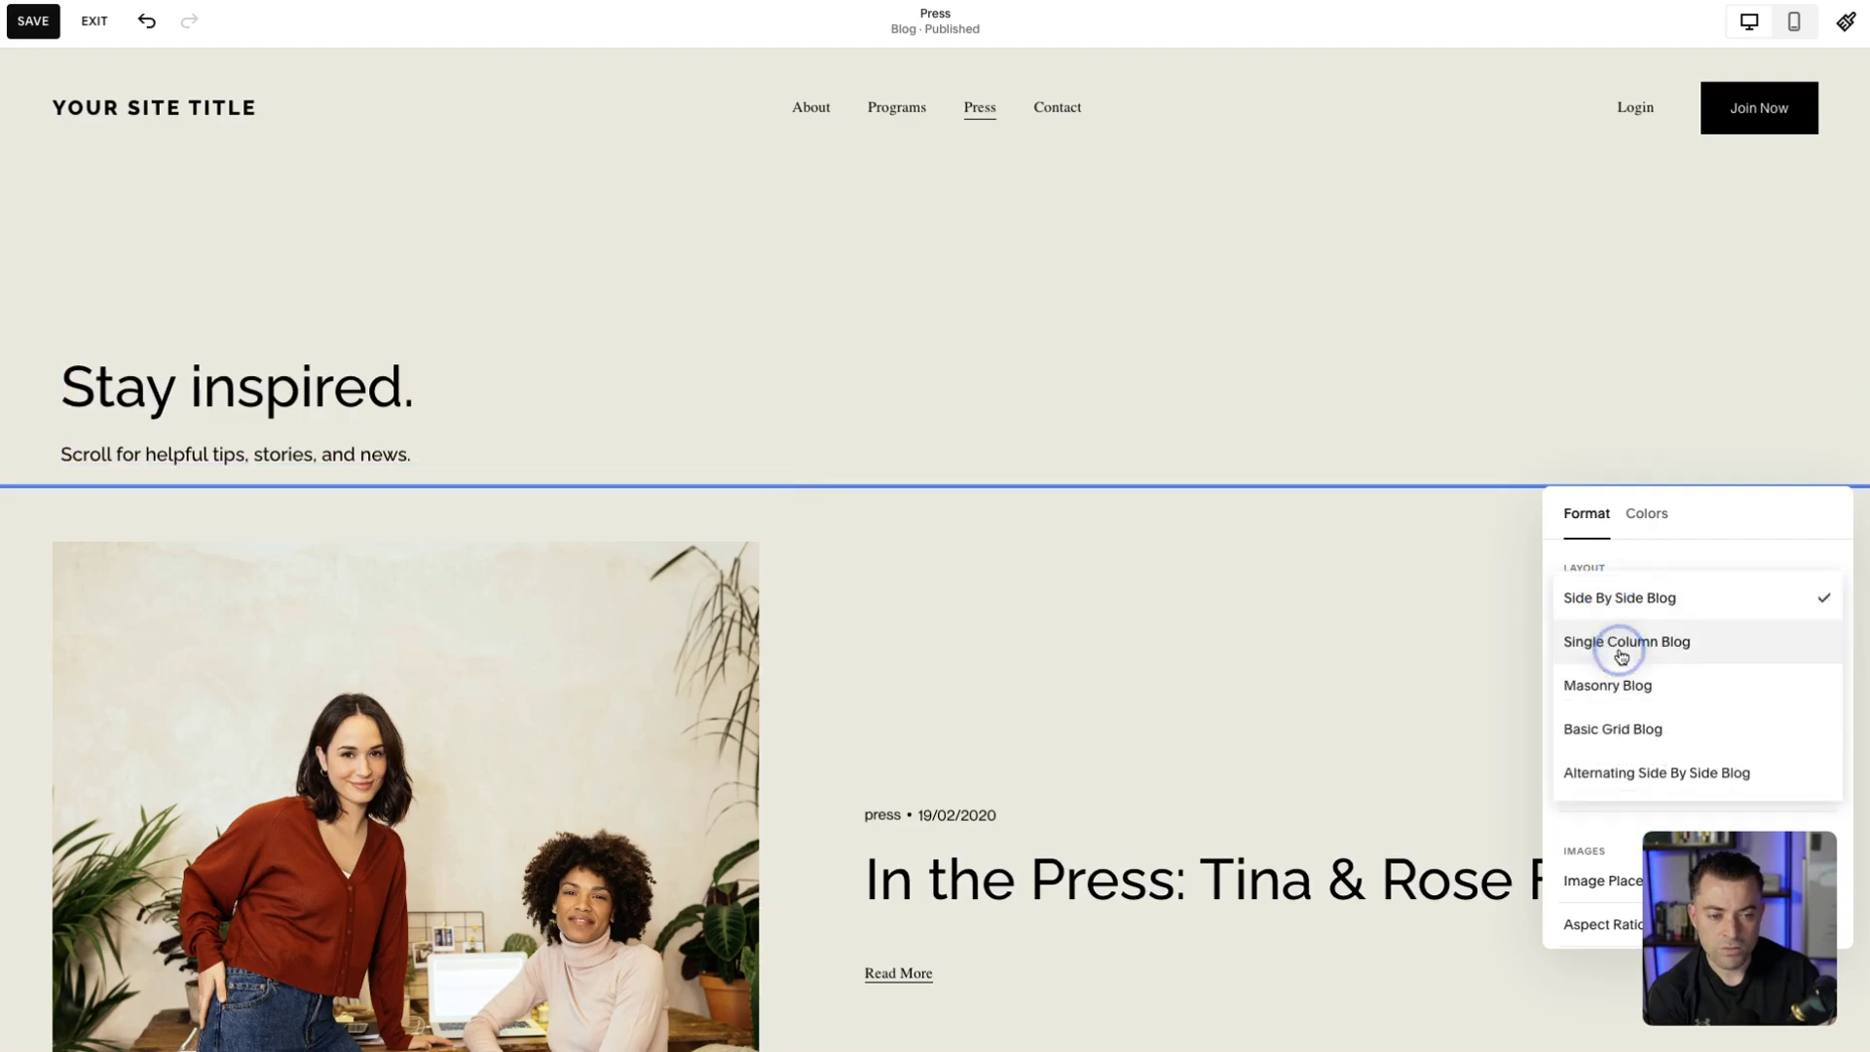
left_click(1621, 655)
scroll(1176, 596, "down", 10)
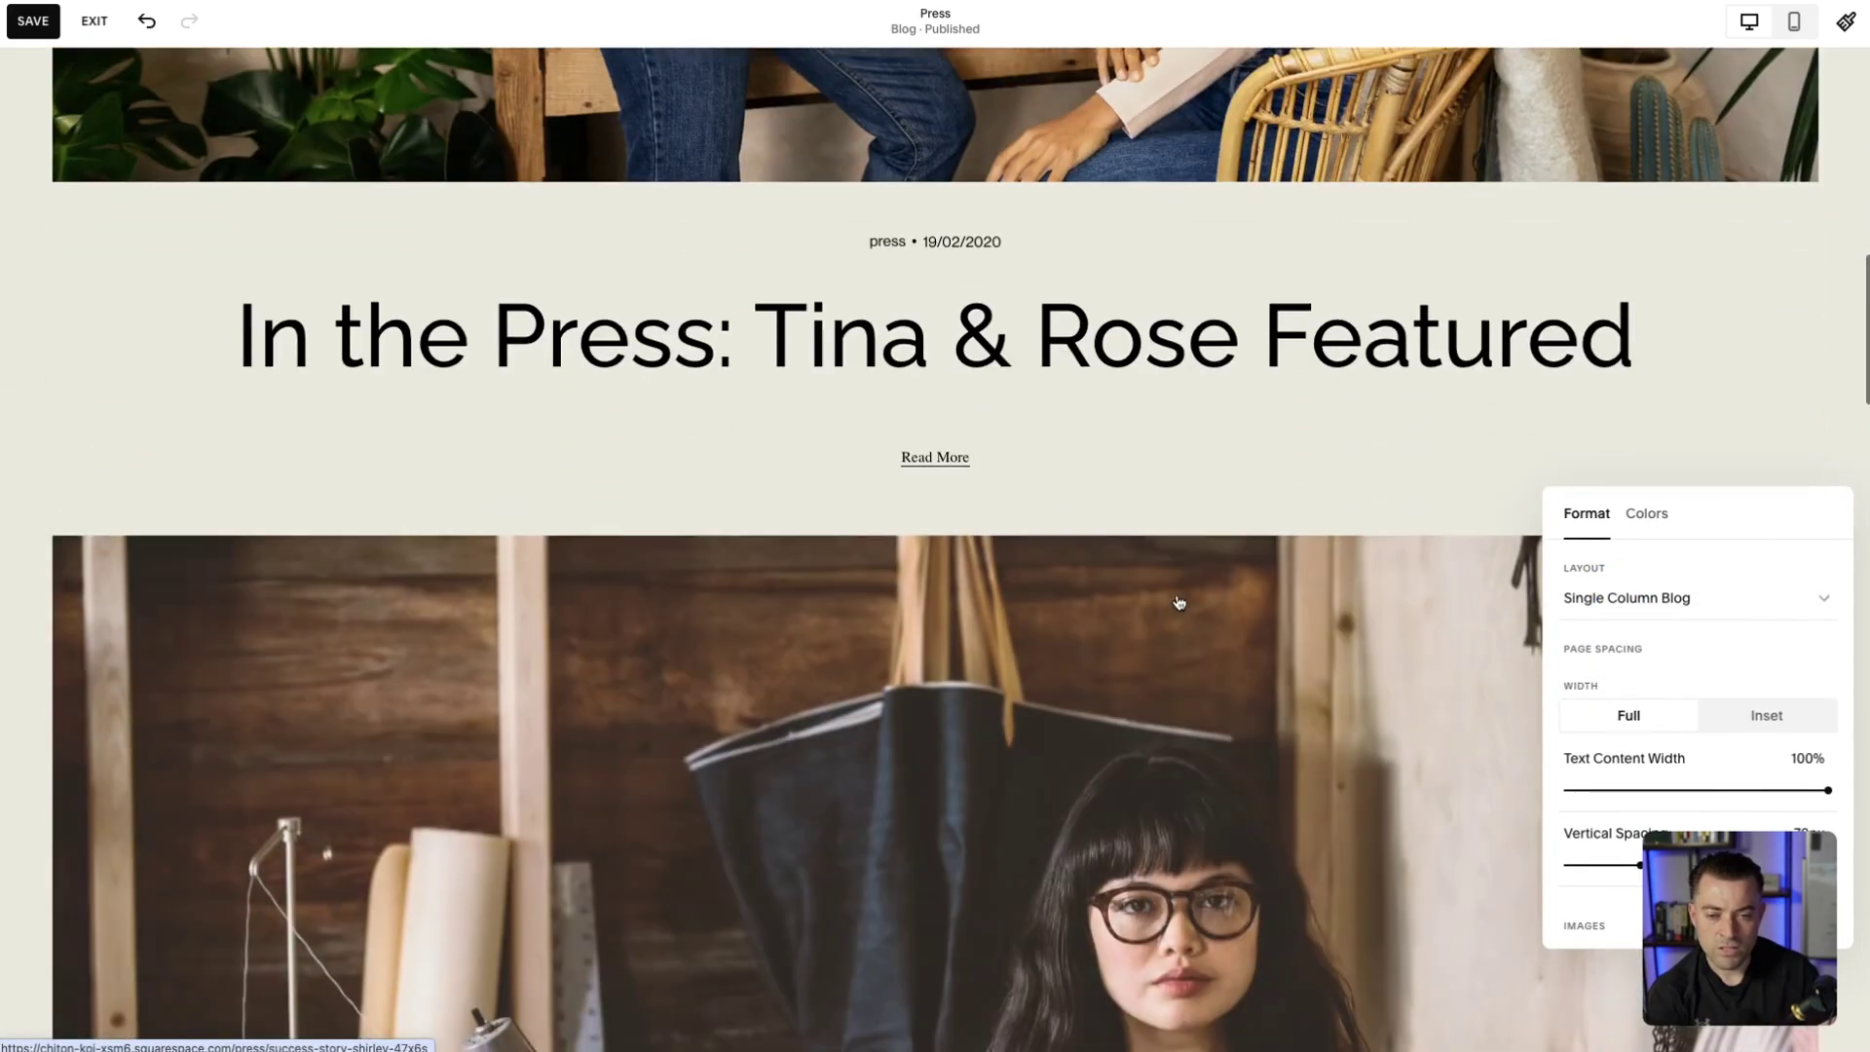
scroll(1176, 602, "down", 10)
- Switch the blog section to the Masonry Blog layout and review the two-column posts
left_click(1698, 605)
left_click(1658, 682)
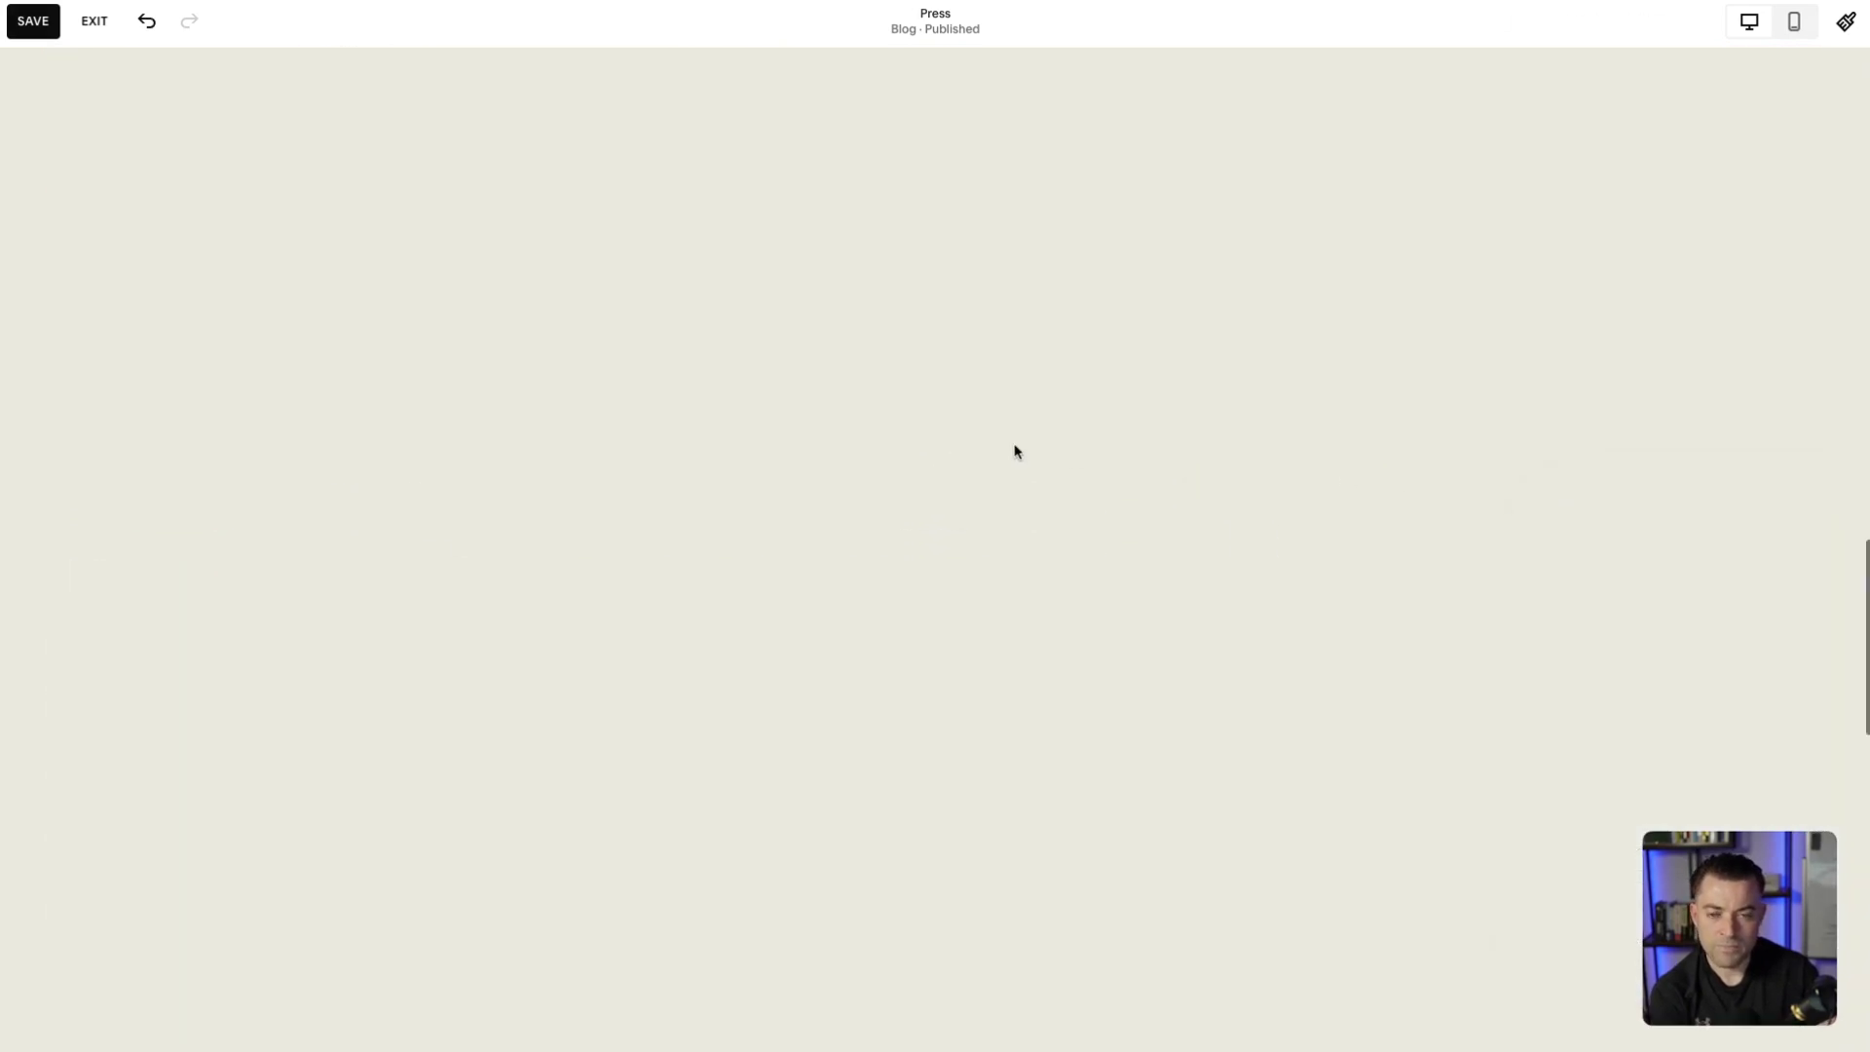
scroll(1013, 451, "down", 20)
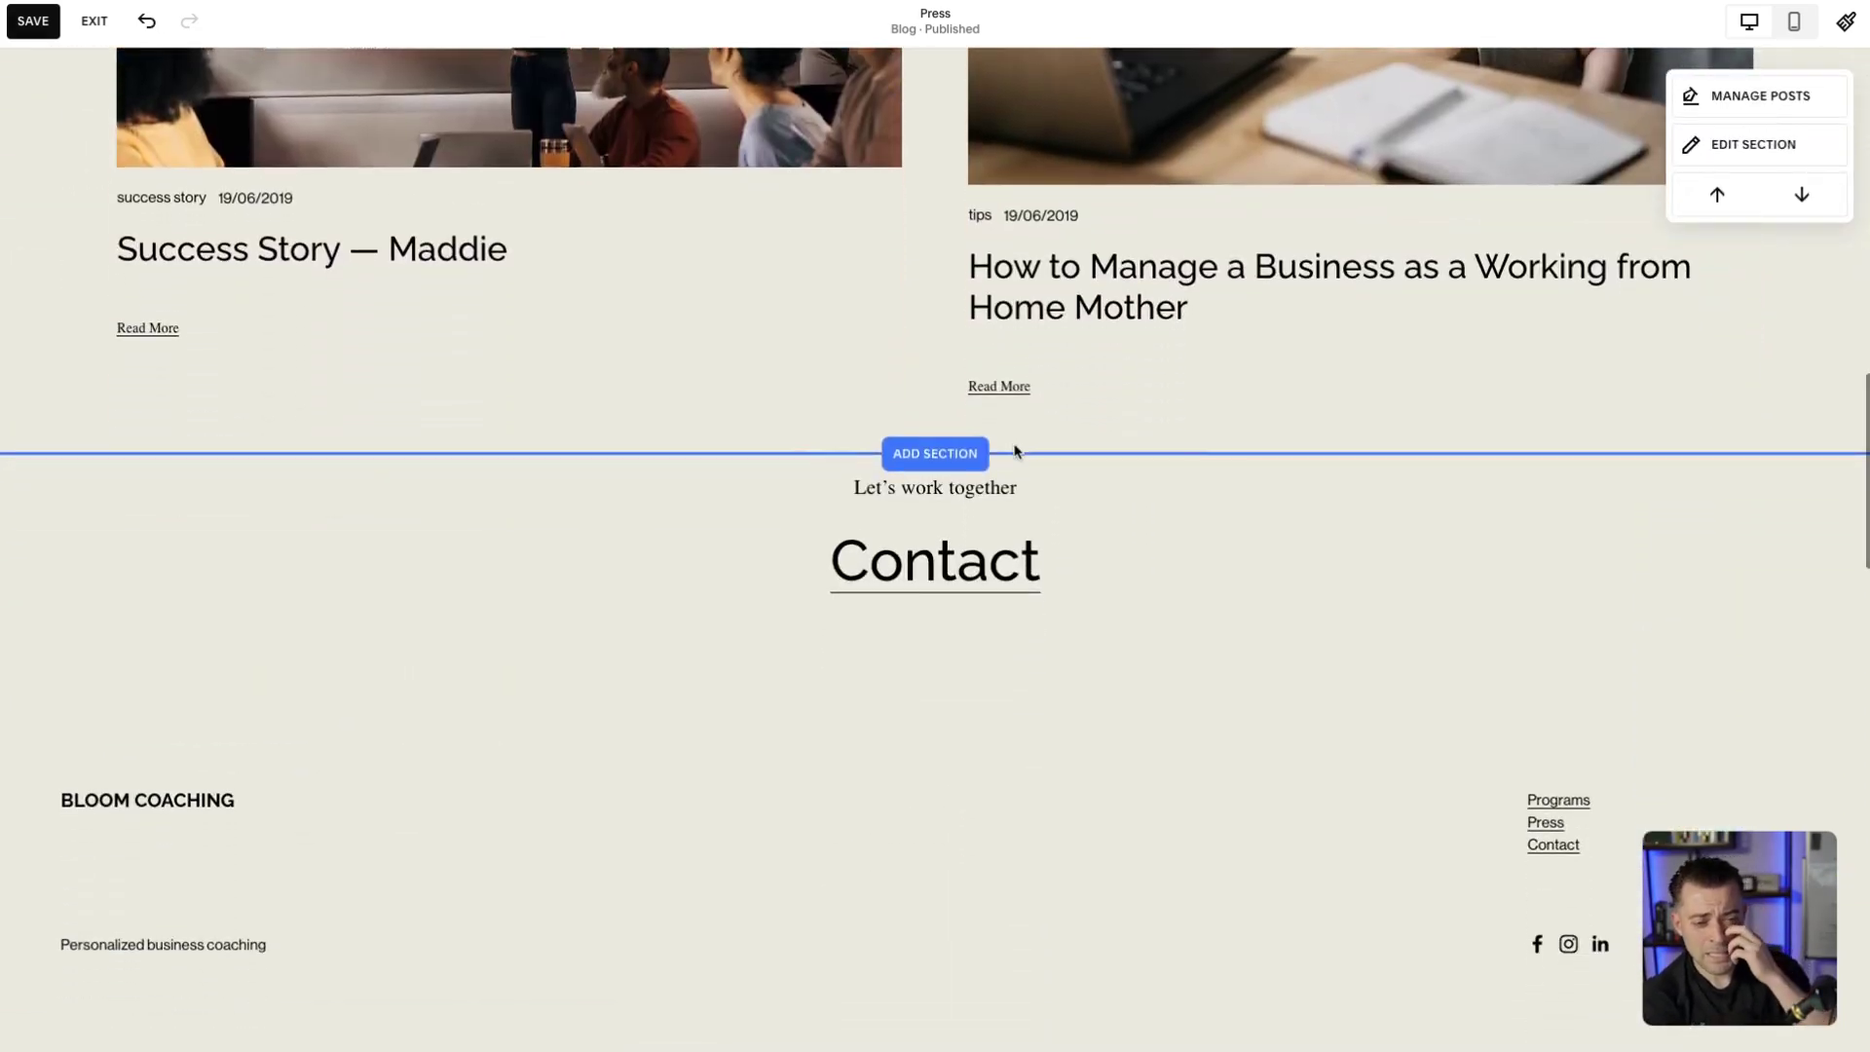
scroll(1014, 451, "up", 5)
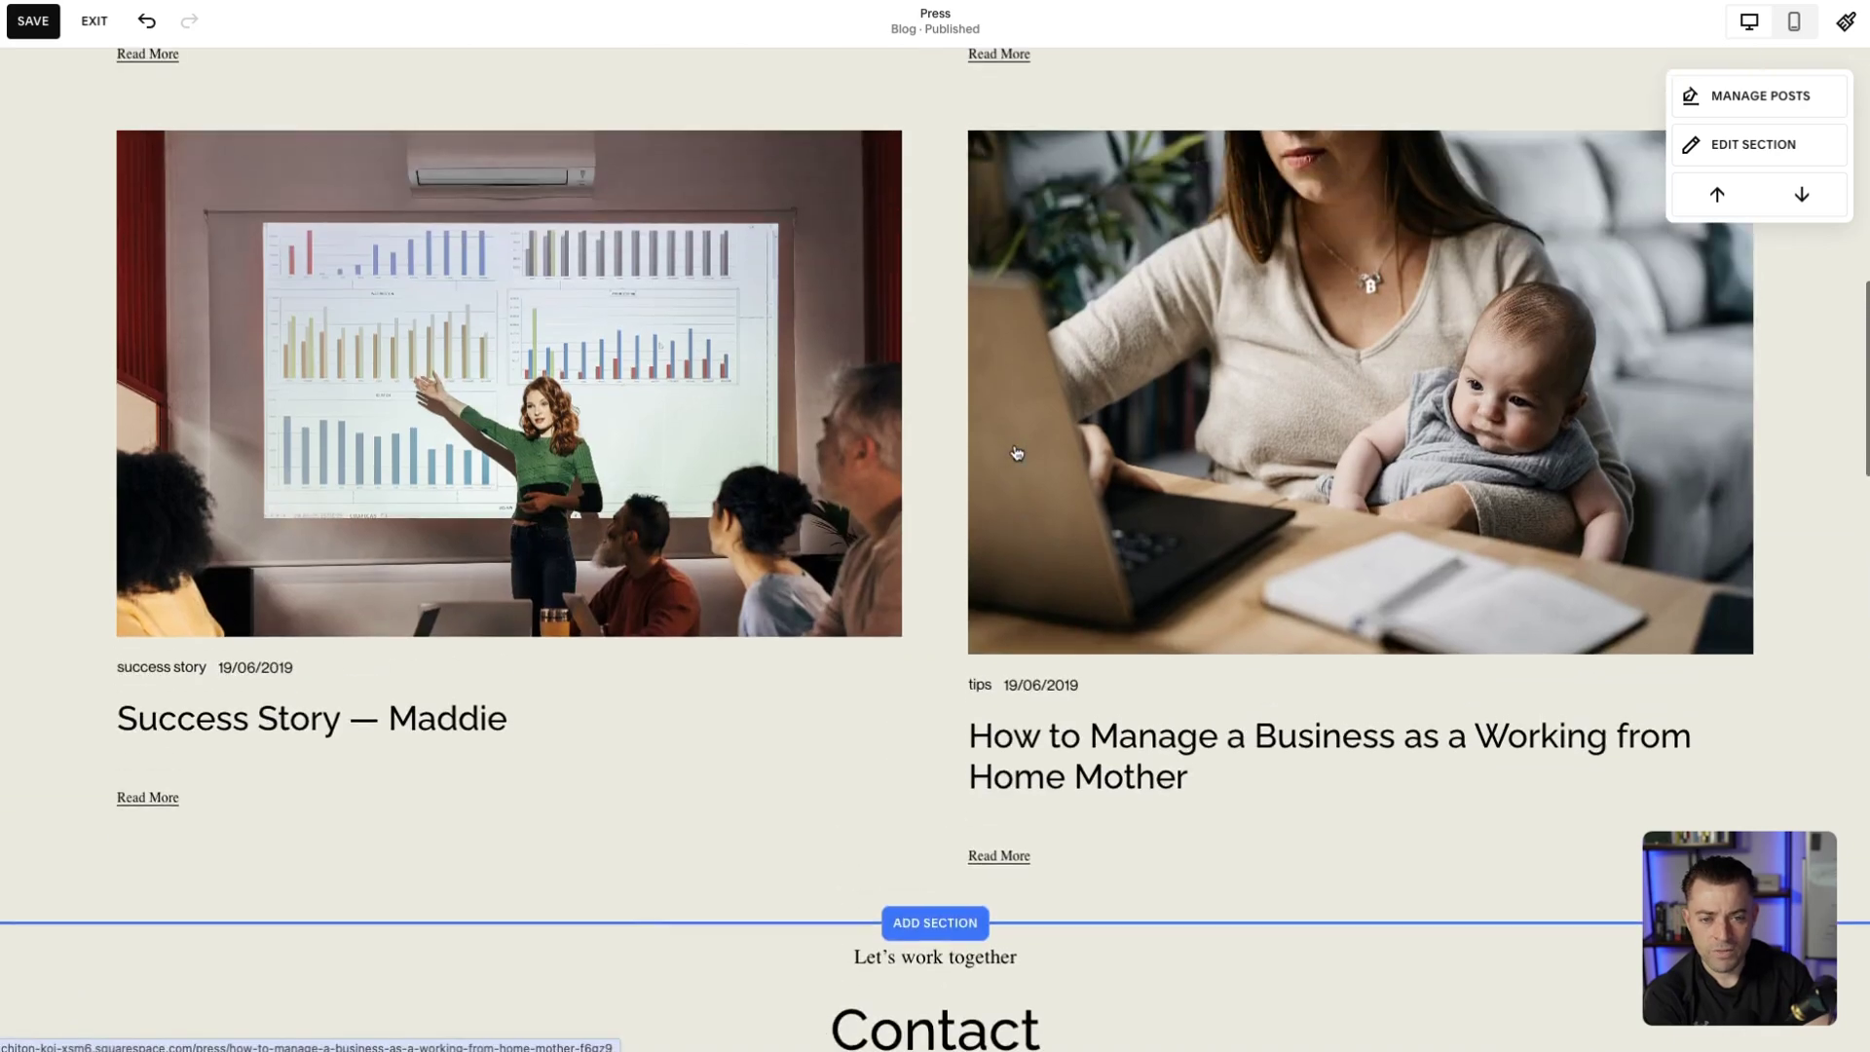
scroll(976, 550, "up", 1)
scroll(1030, 502, "up", 7)
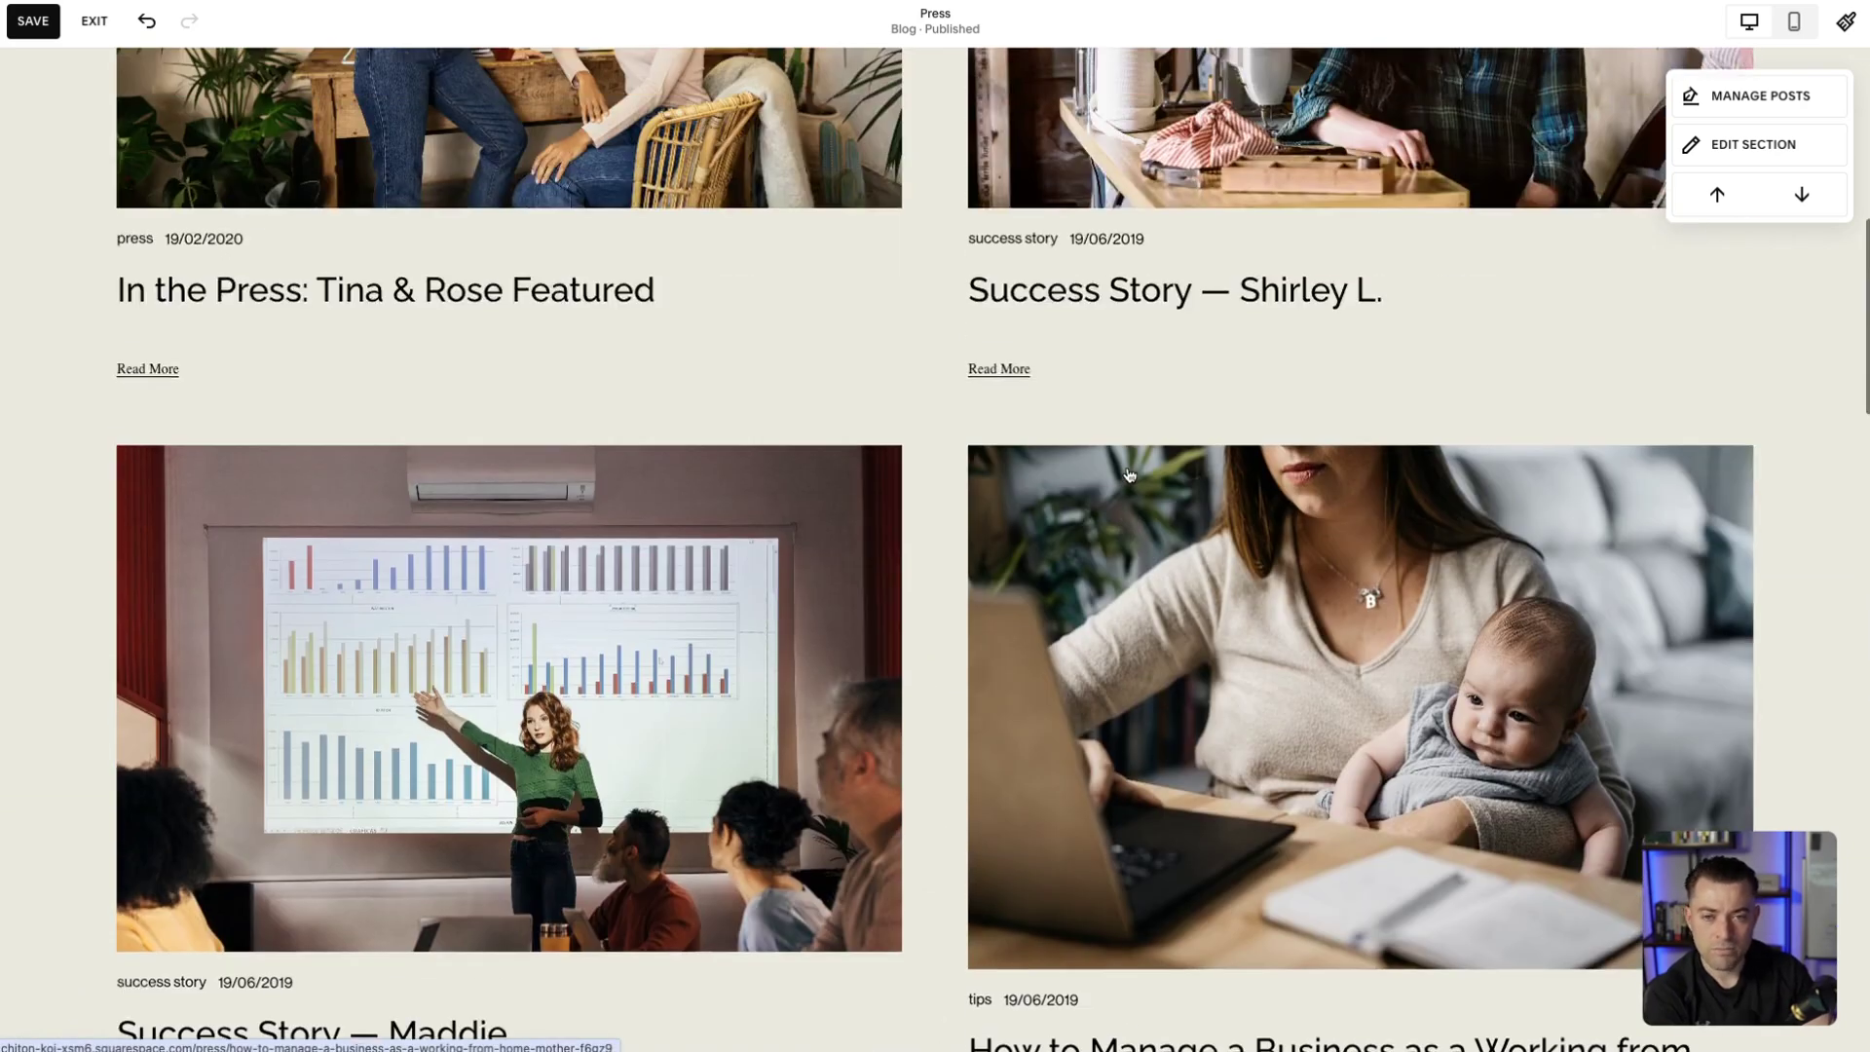
scroll(960, 720, "down", 5)
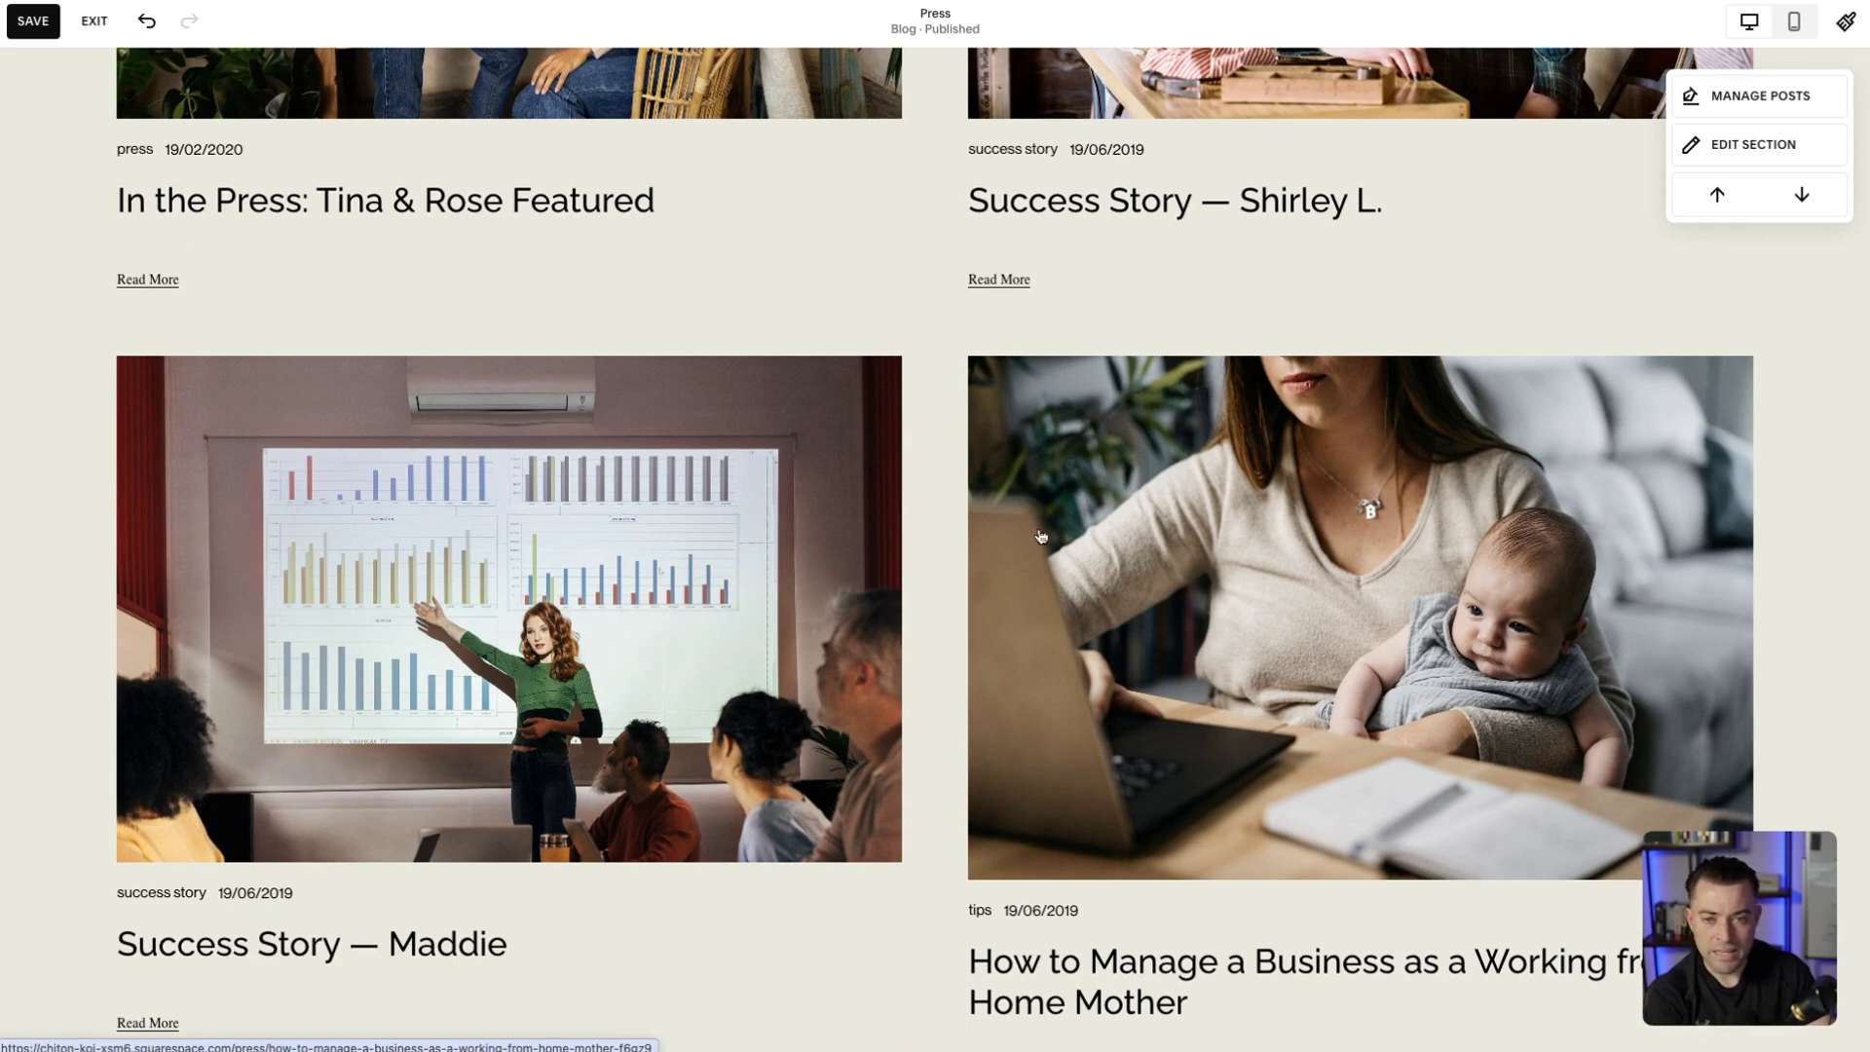
scroll(1052, 768, "up", 7)
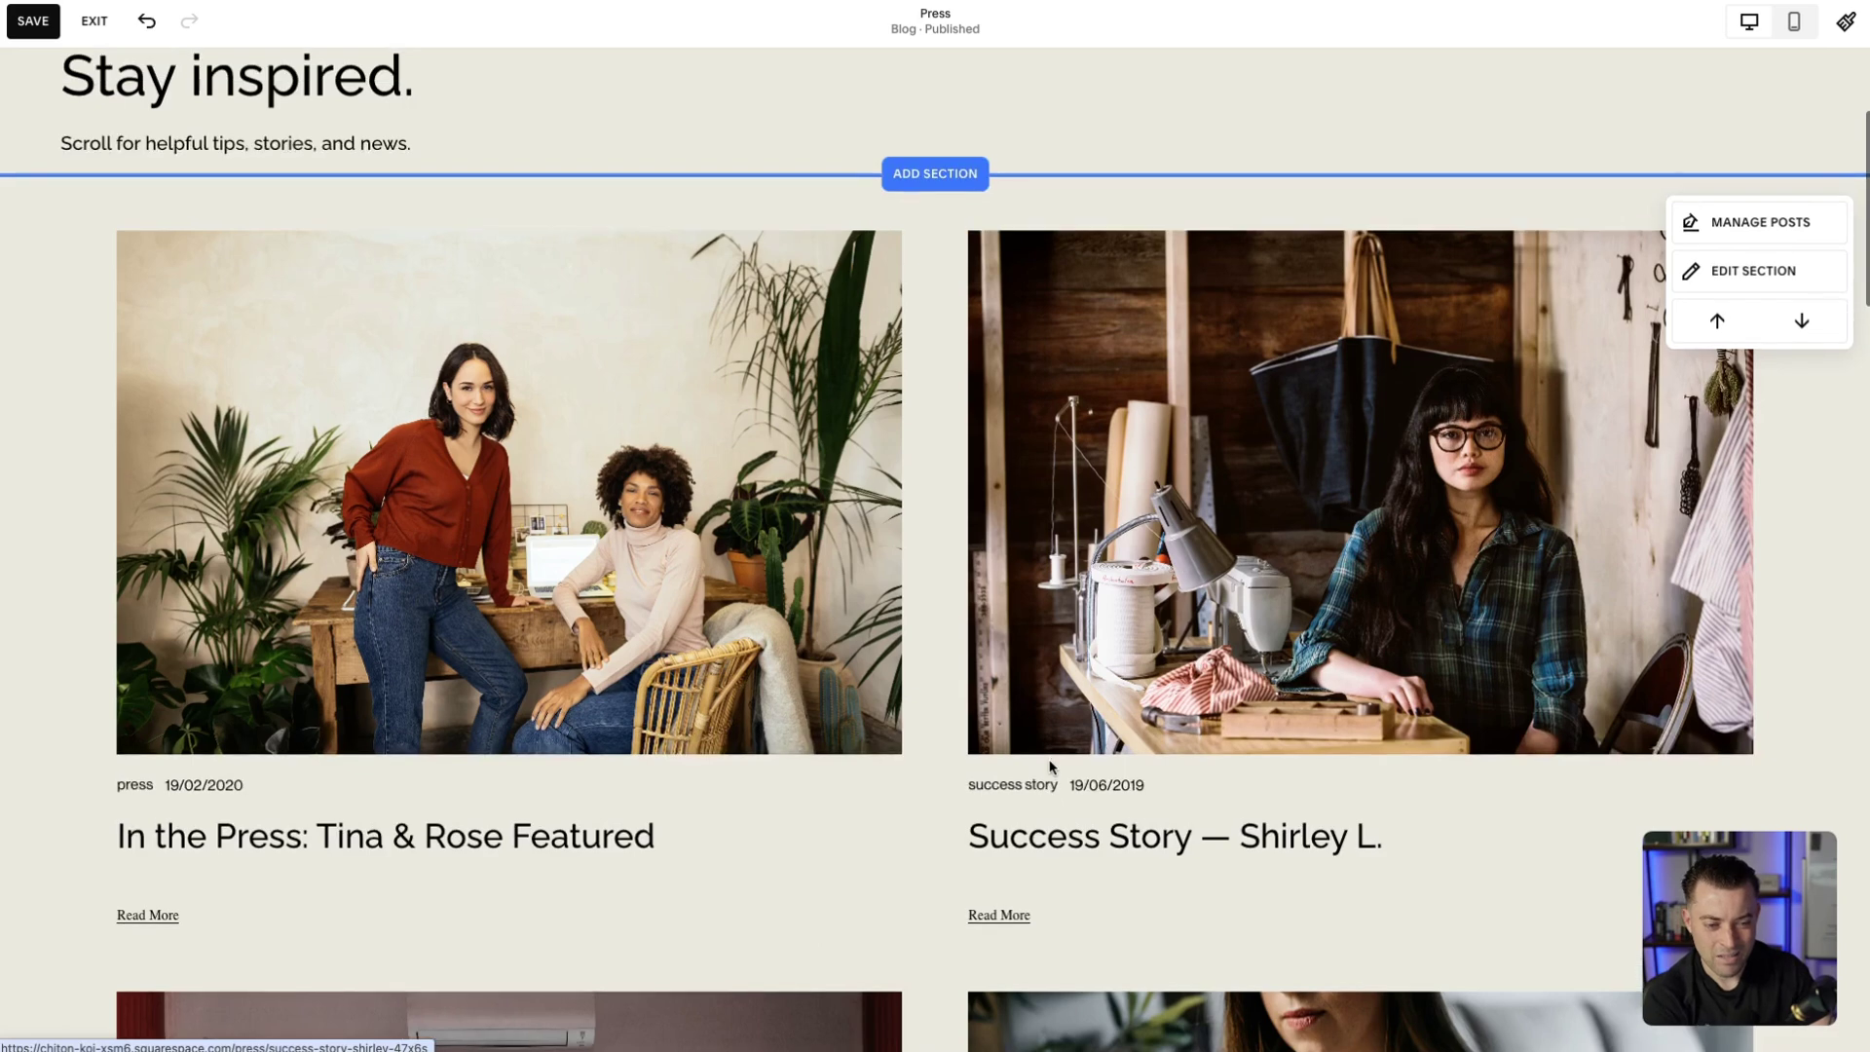
- Stay in the editor and try the Basic Grid Blog layout for the blog section
left_click(1761, 226)
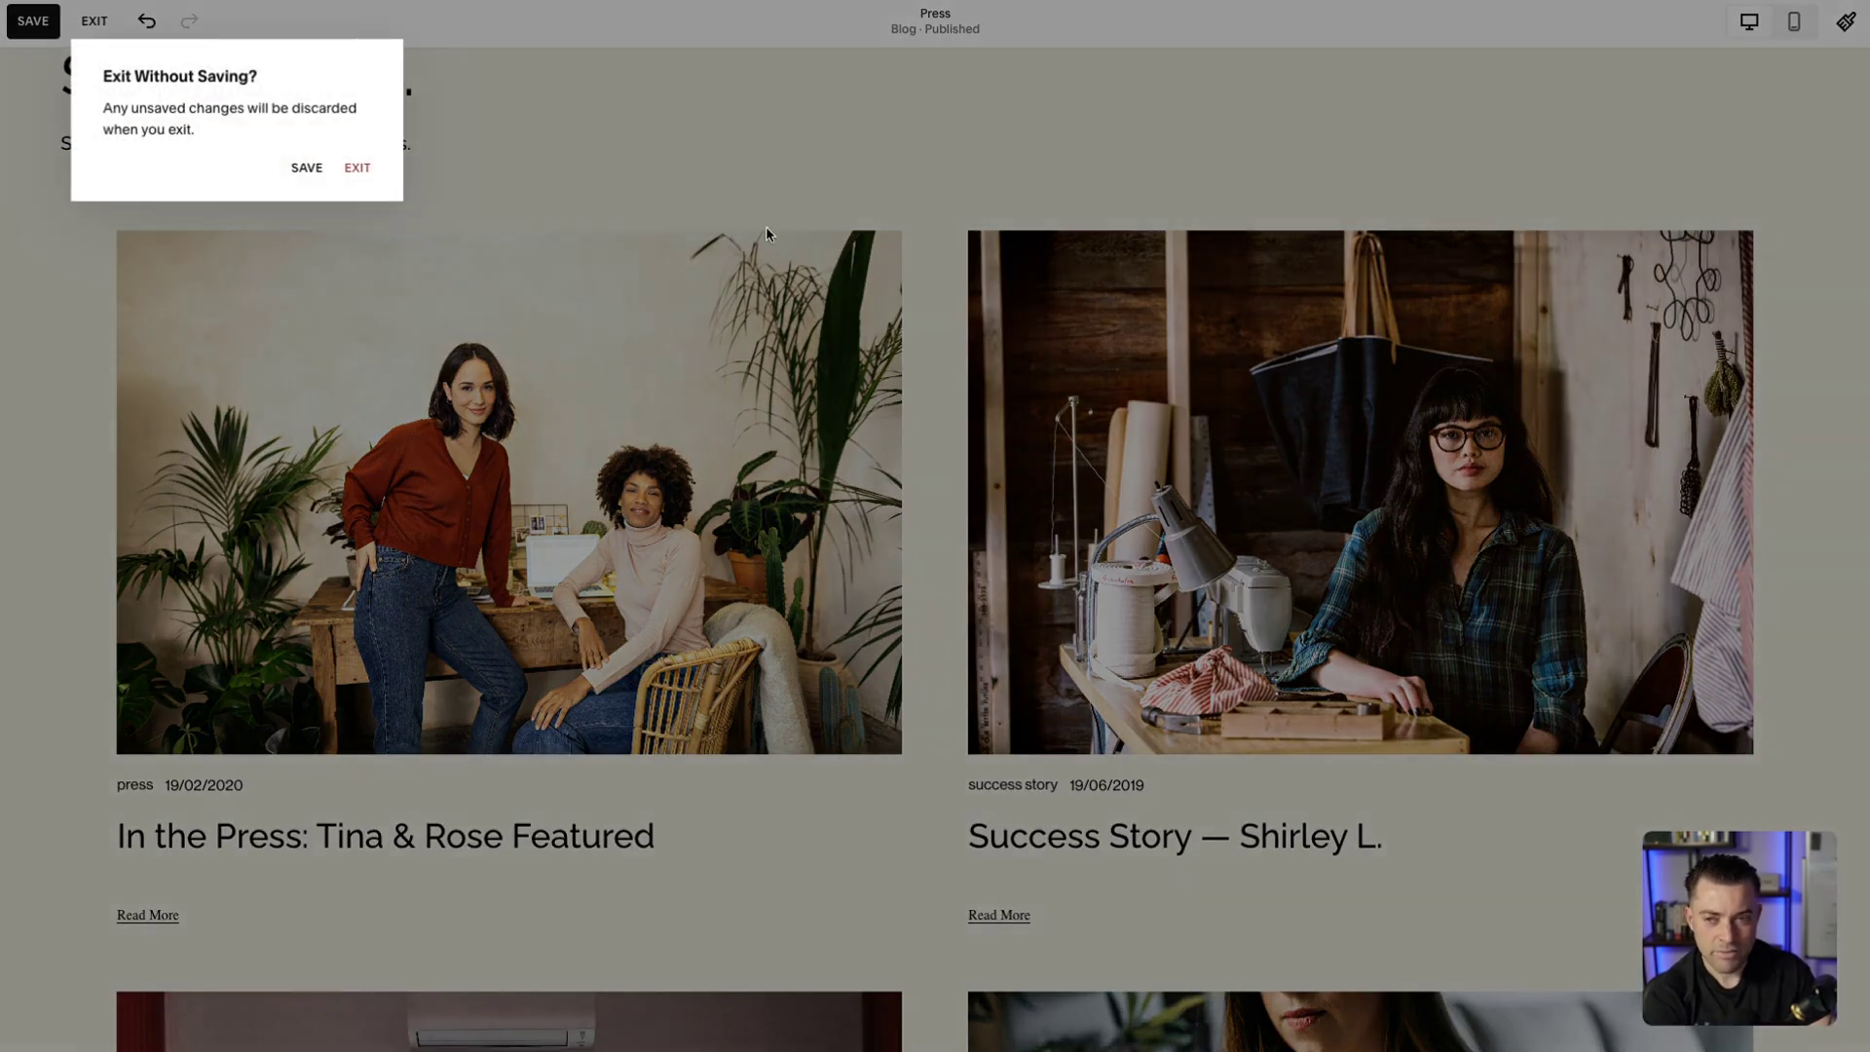
left_click(609, 244)
left_click(1743, 267)
left_click(1706, 375)
left_click(1662, 492)
scroll(1305, 458, "down", 8)
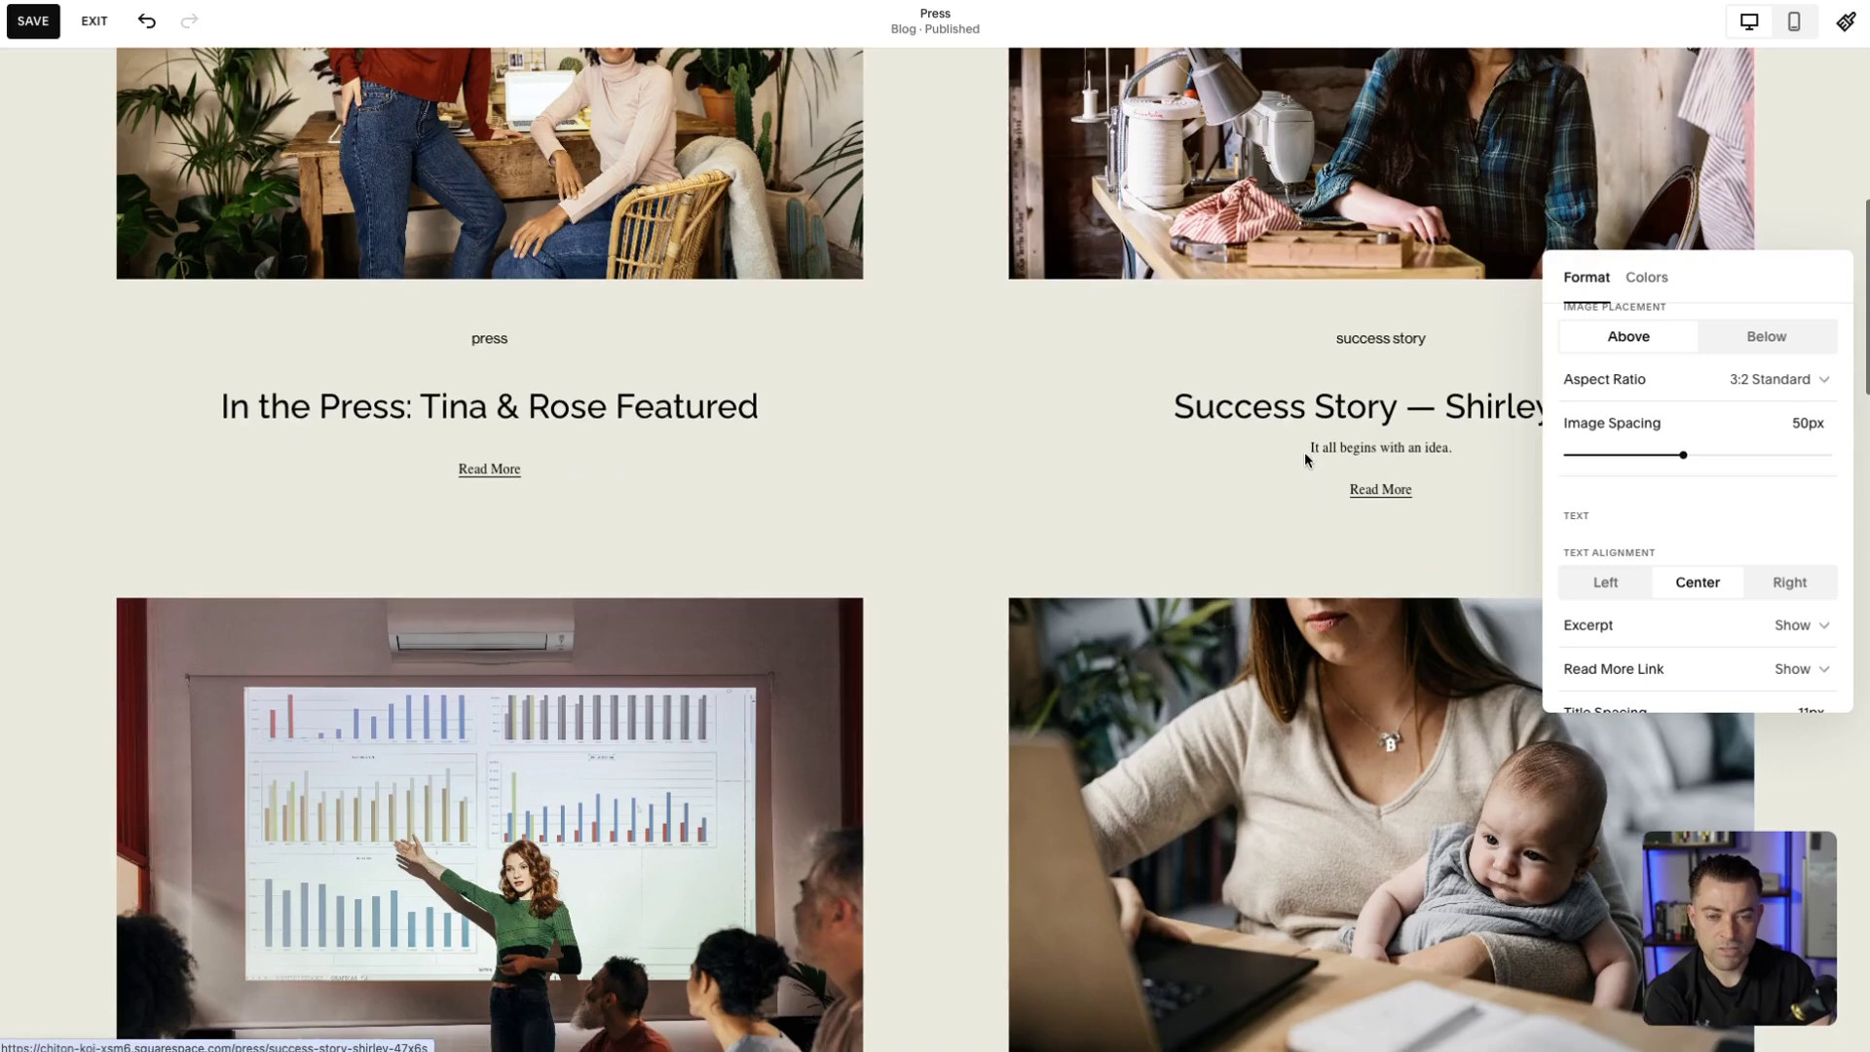
scroll(1306, 460, "down", 3)
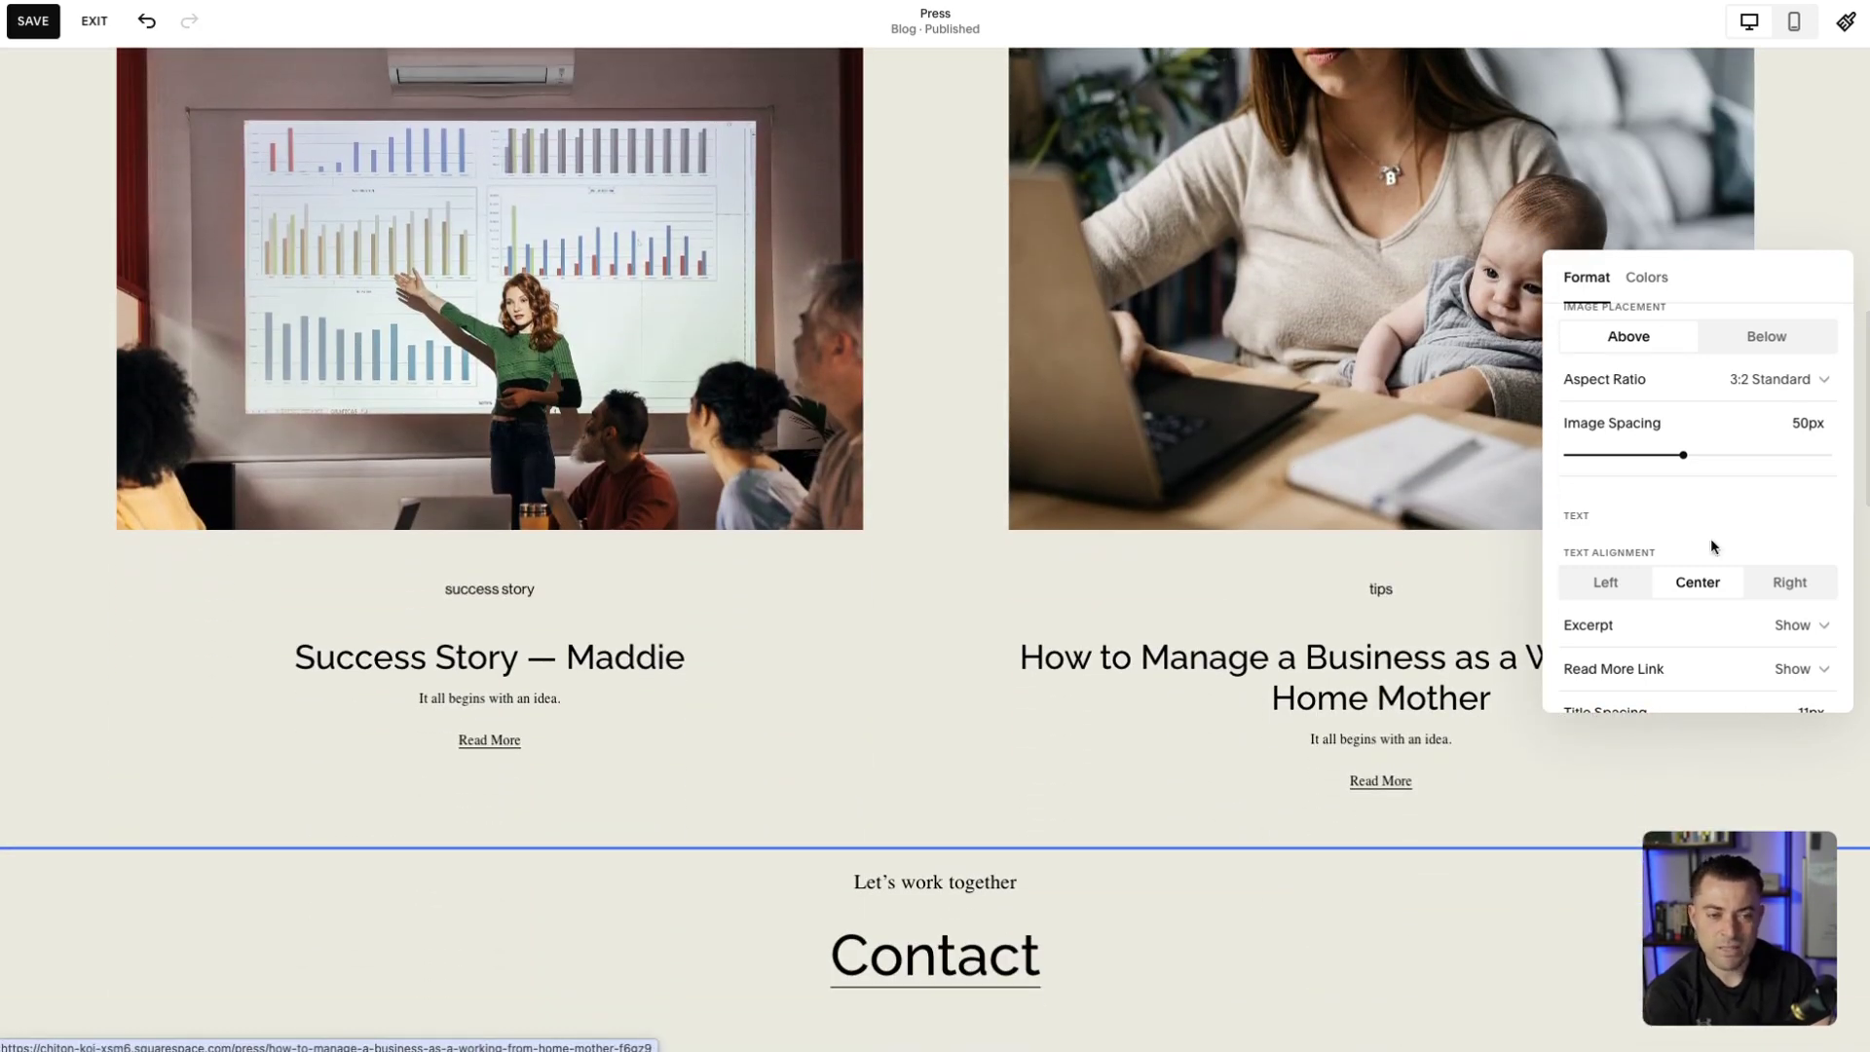
scroll(1686, 505, "up", 5)
- Switch to Alternating Side By Side Blog and keep the section width on Full
left_click(1652, 366)
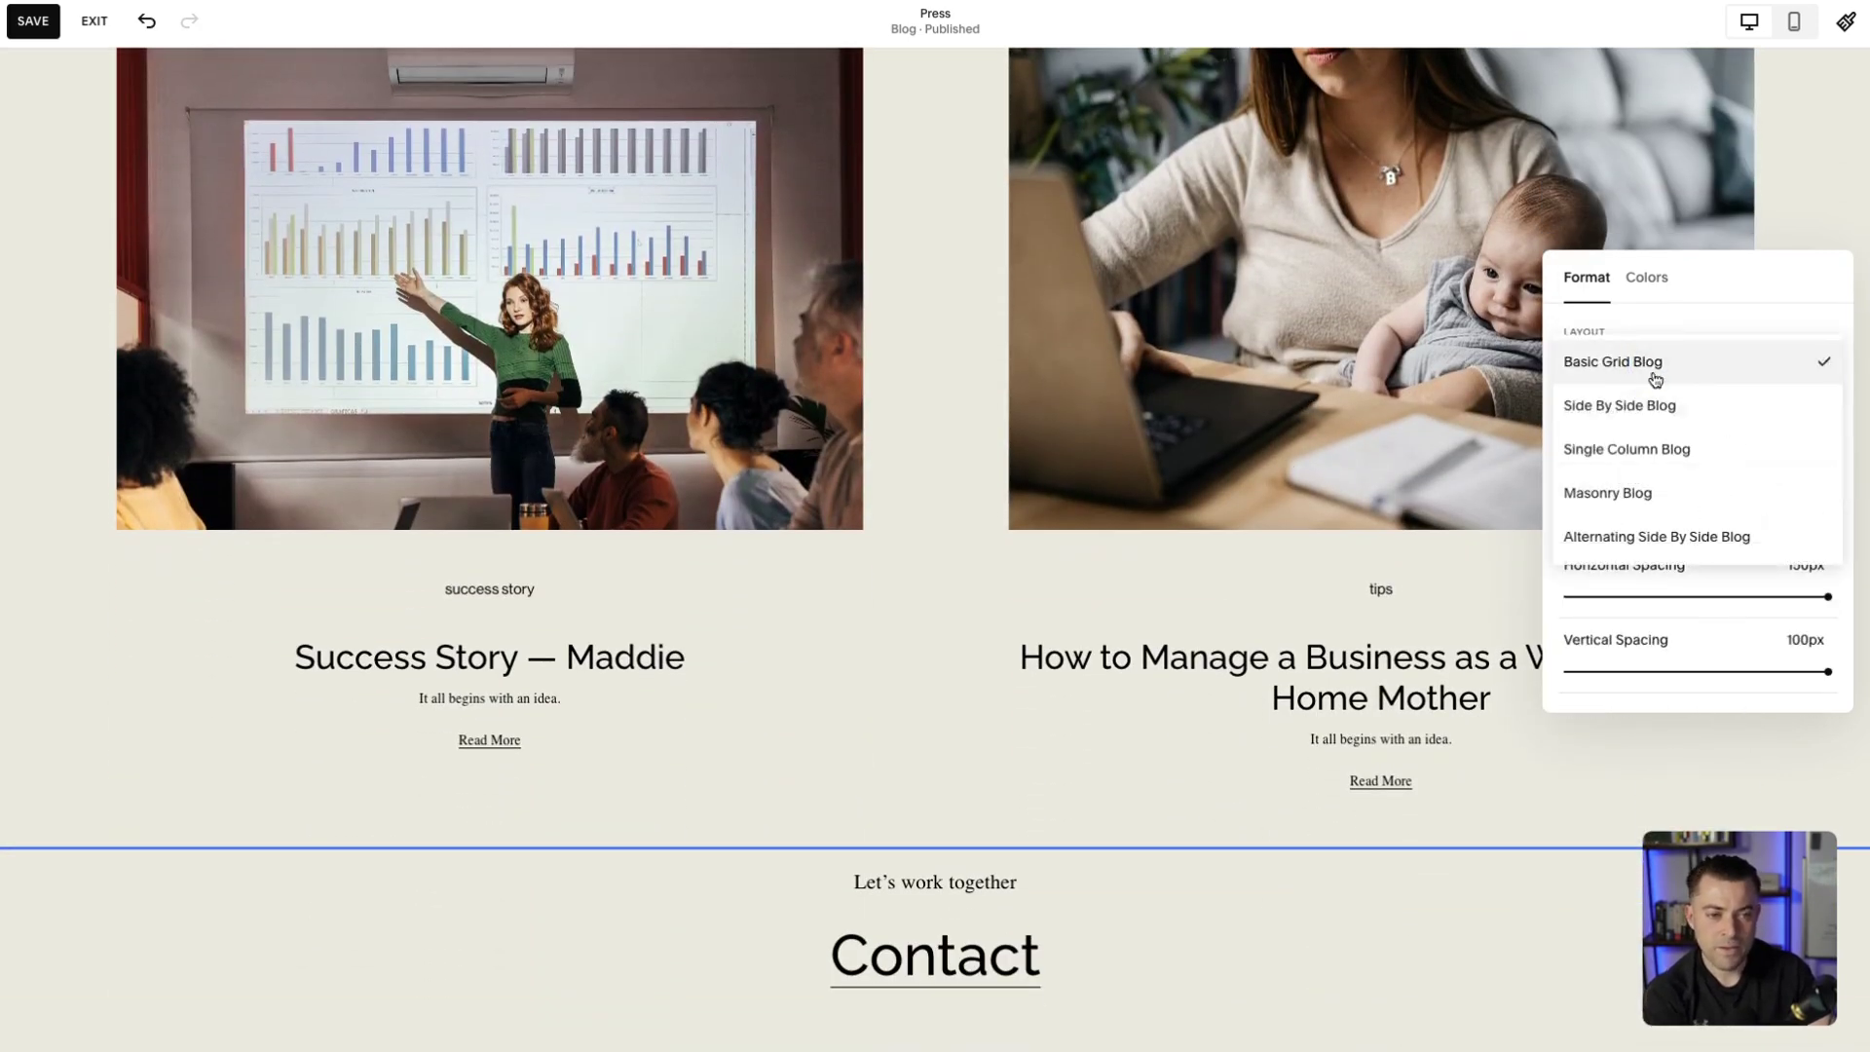
left_click(1639, 531)
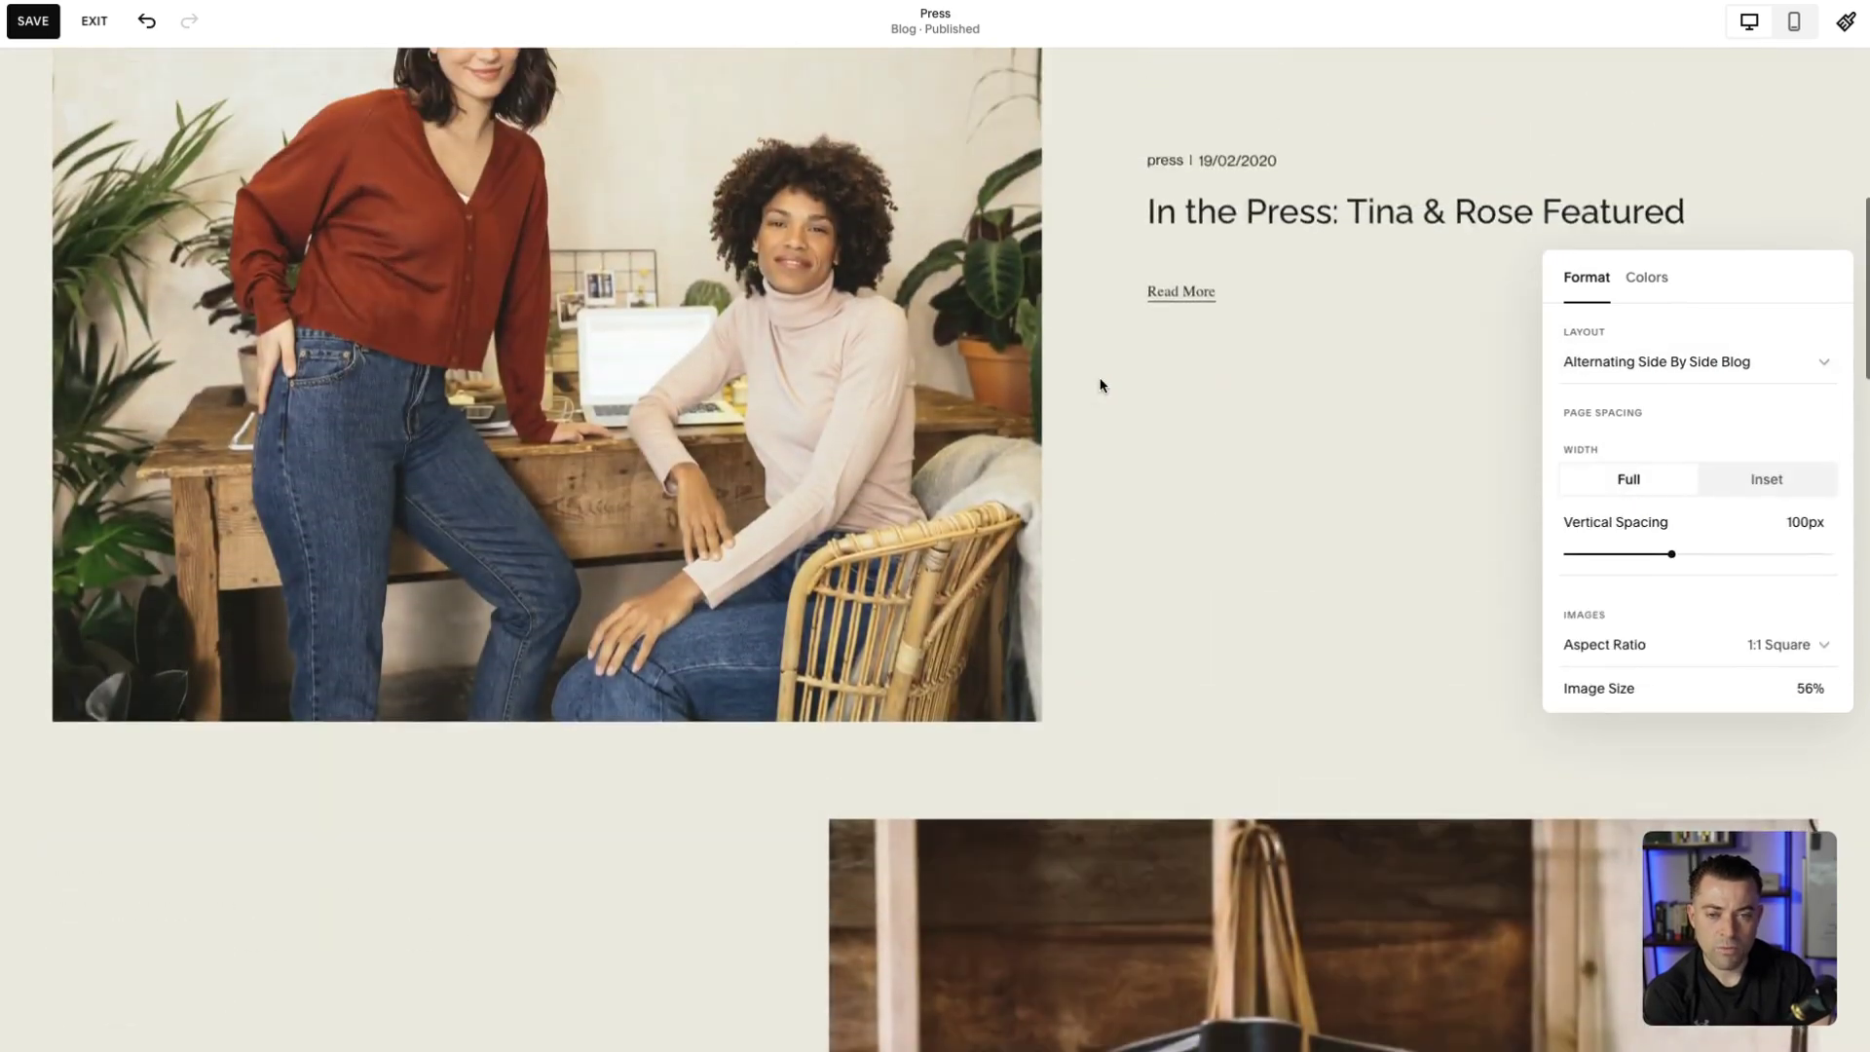
scroll(1100, 385, "down", 10)
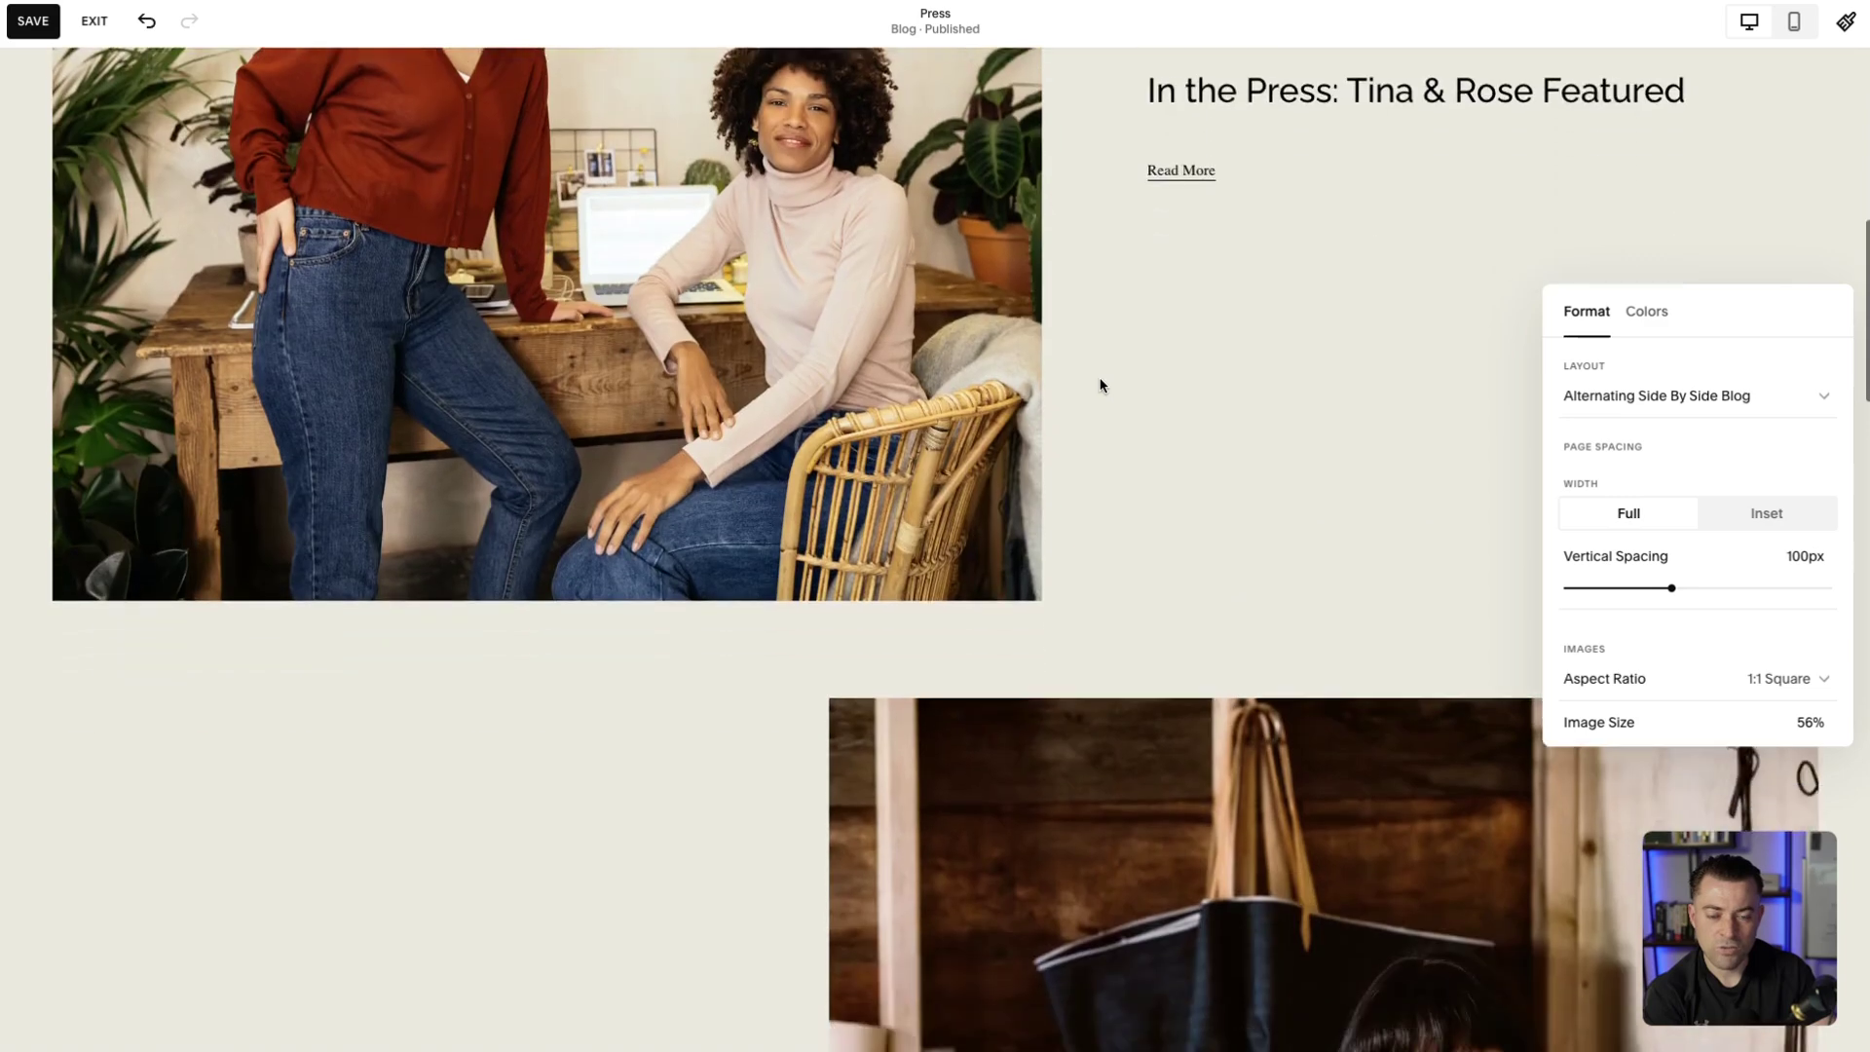
scroll(1100, 385, "down", 4)
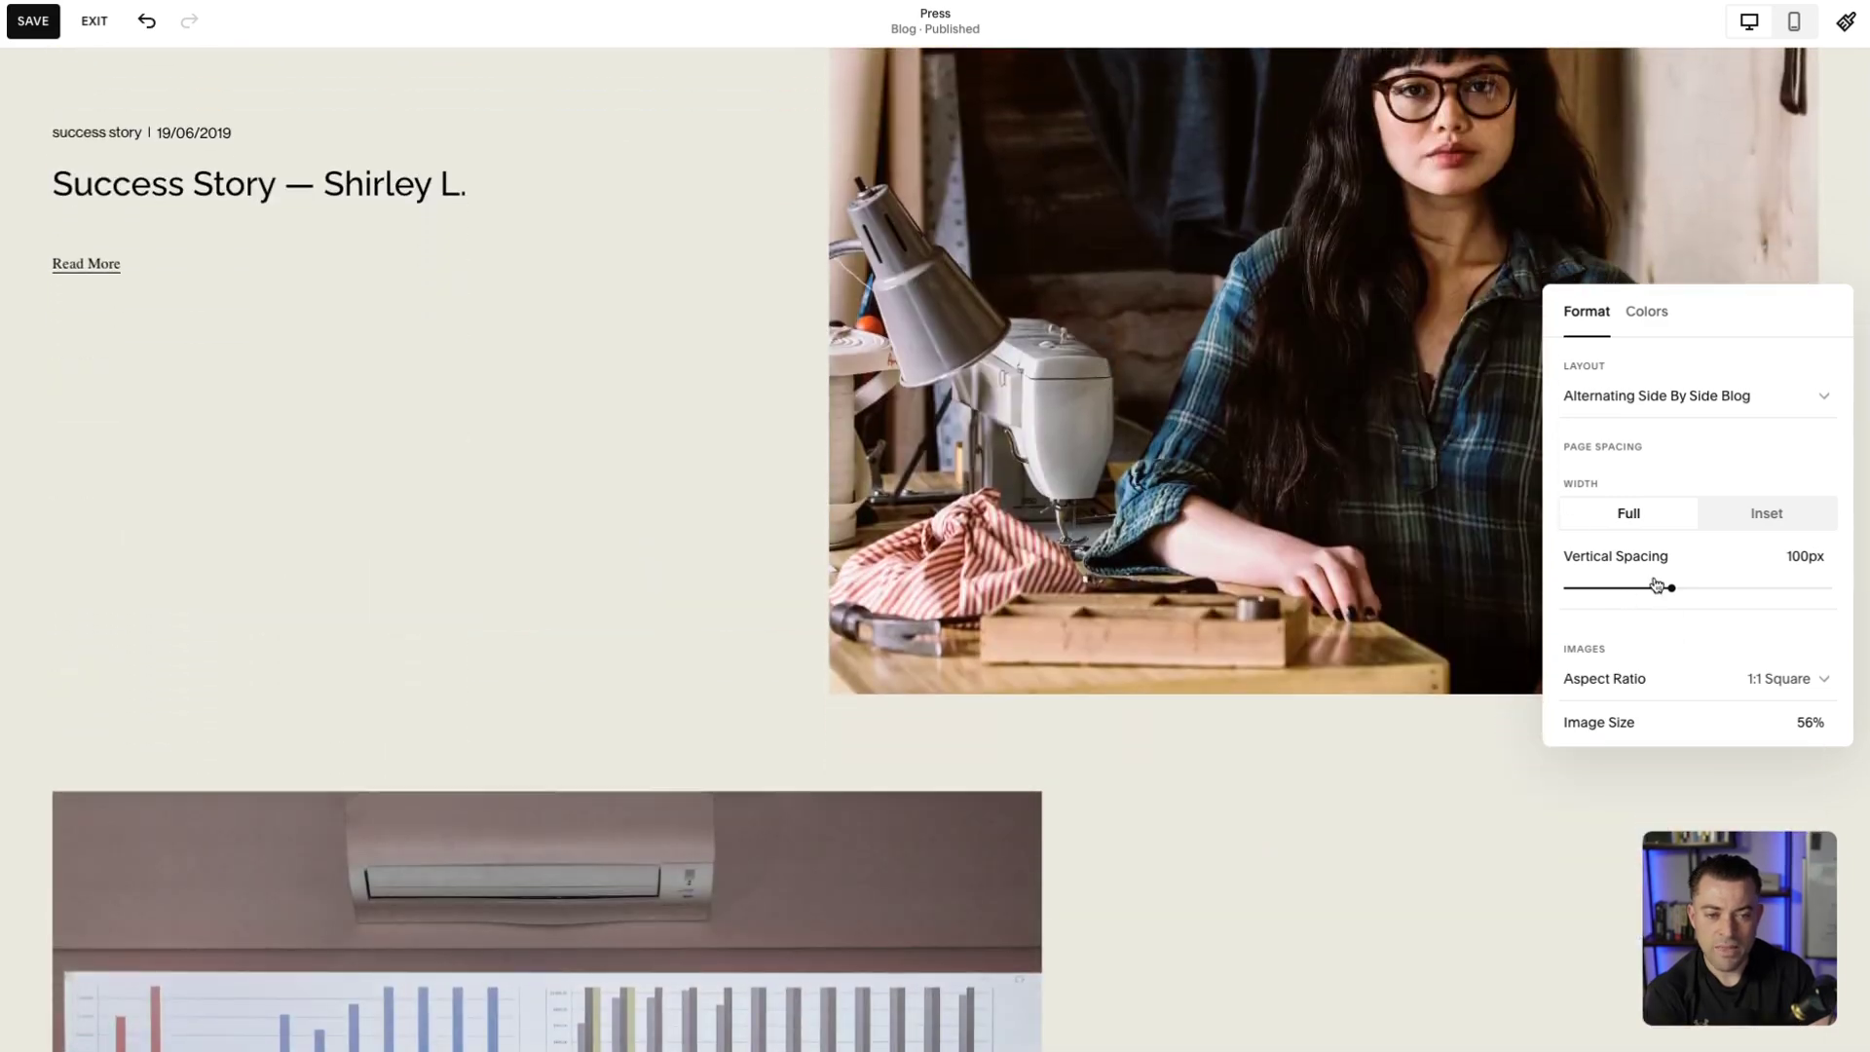
scroll(930, 404, "up", 6)
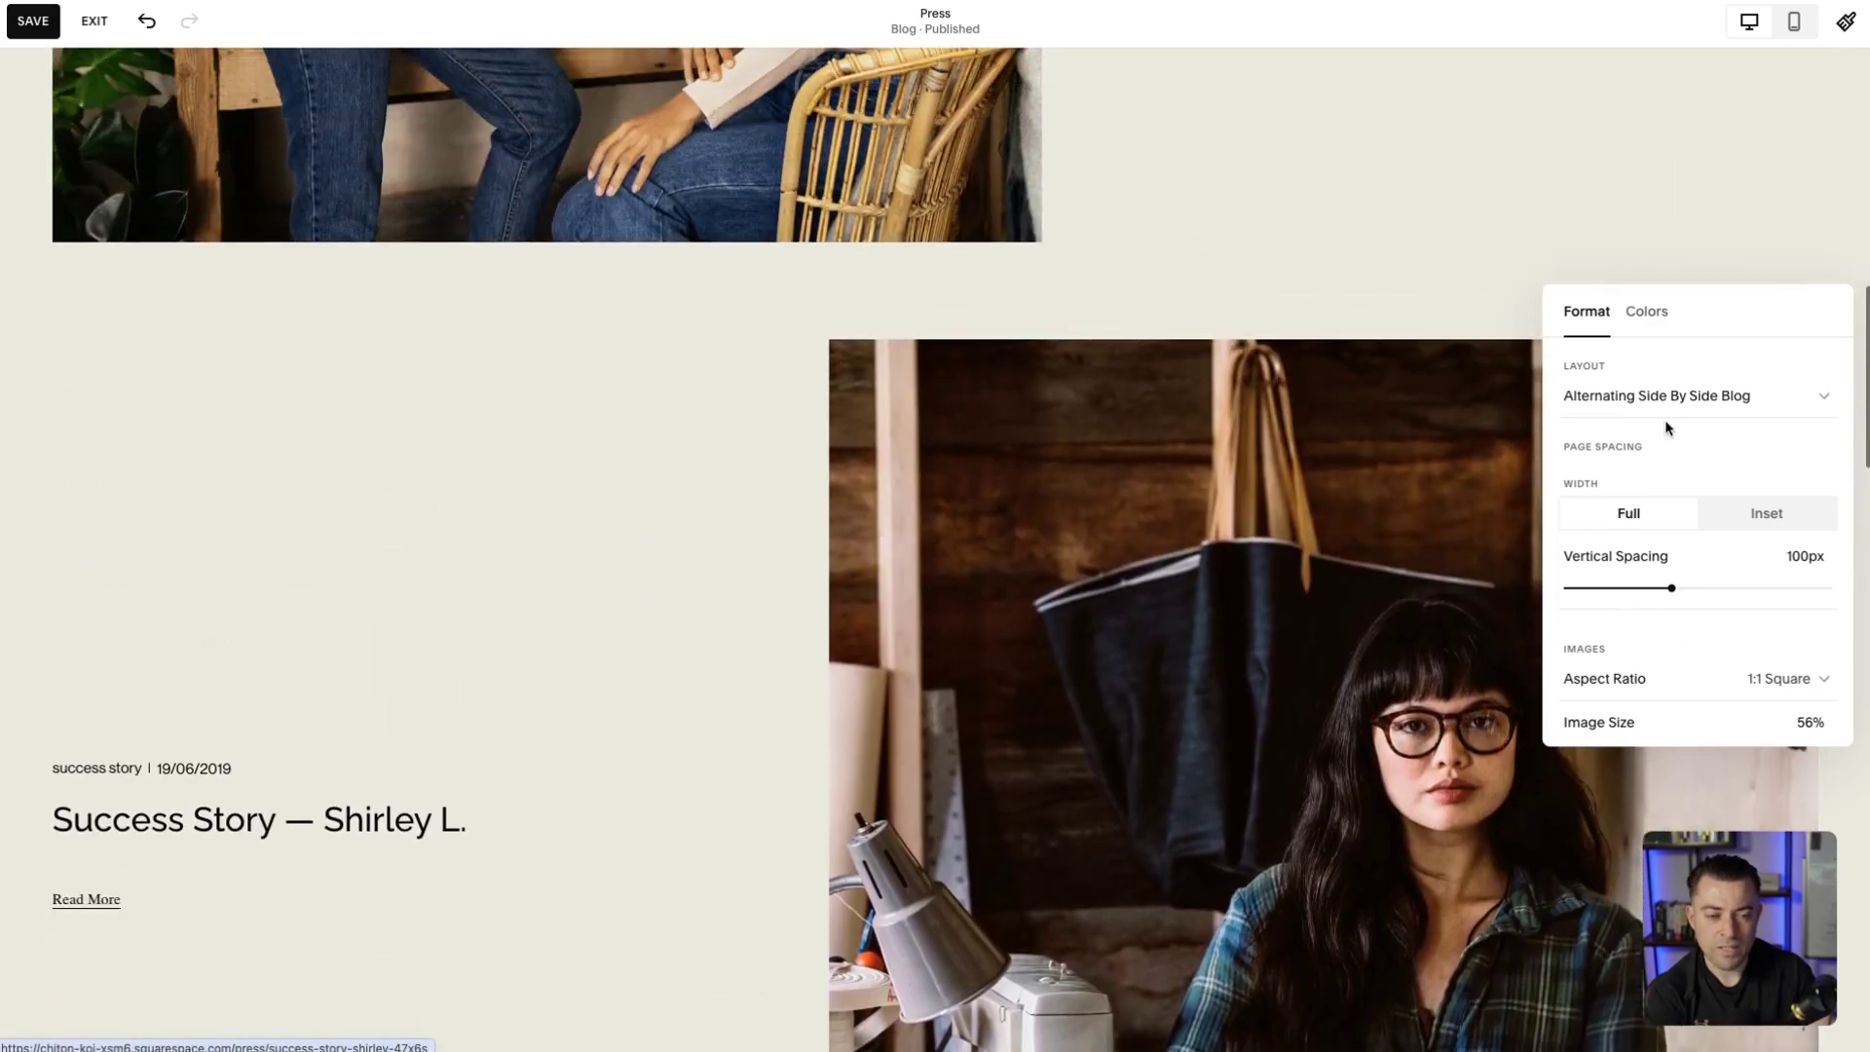
left_click(1727, 508)
left_click(1649, 513)
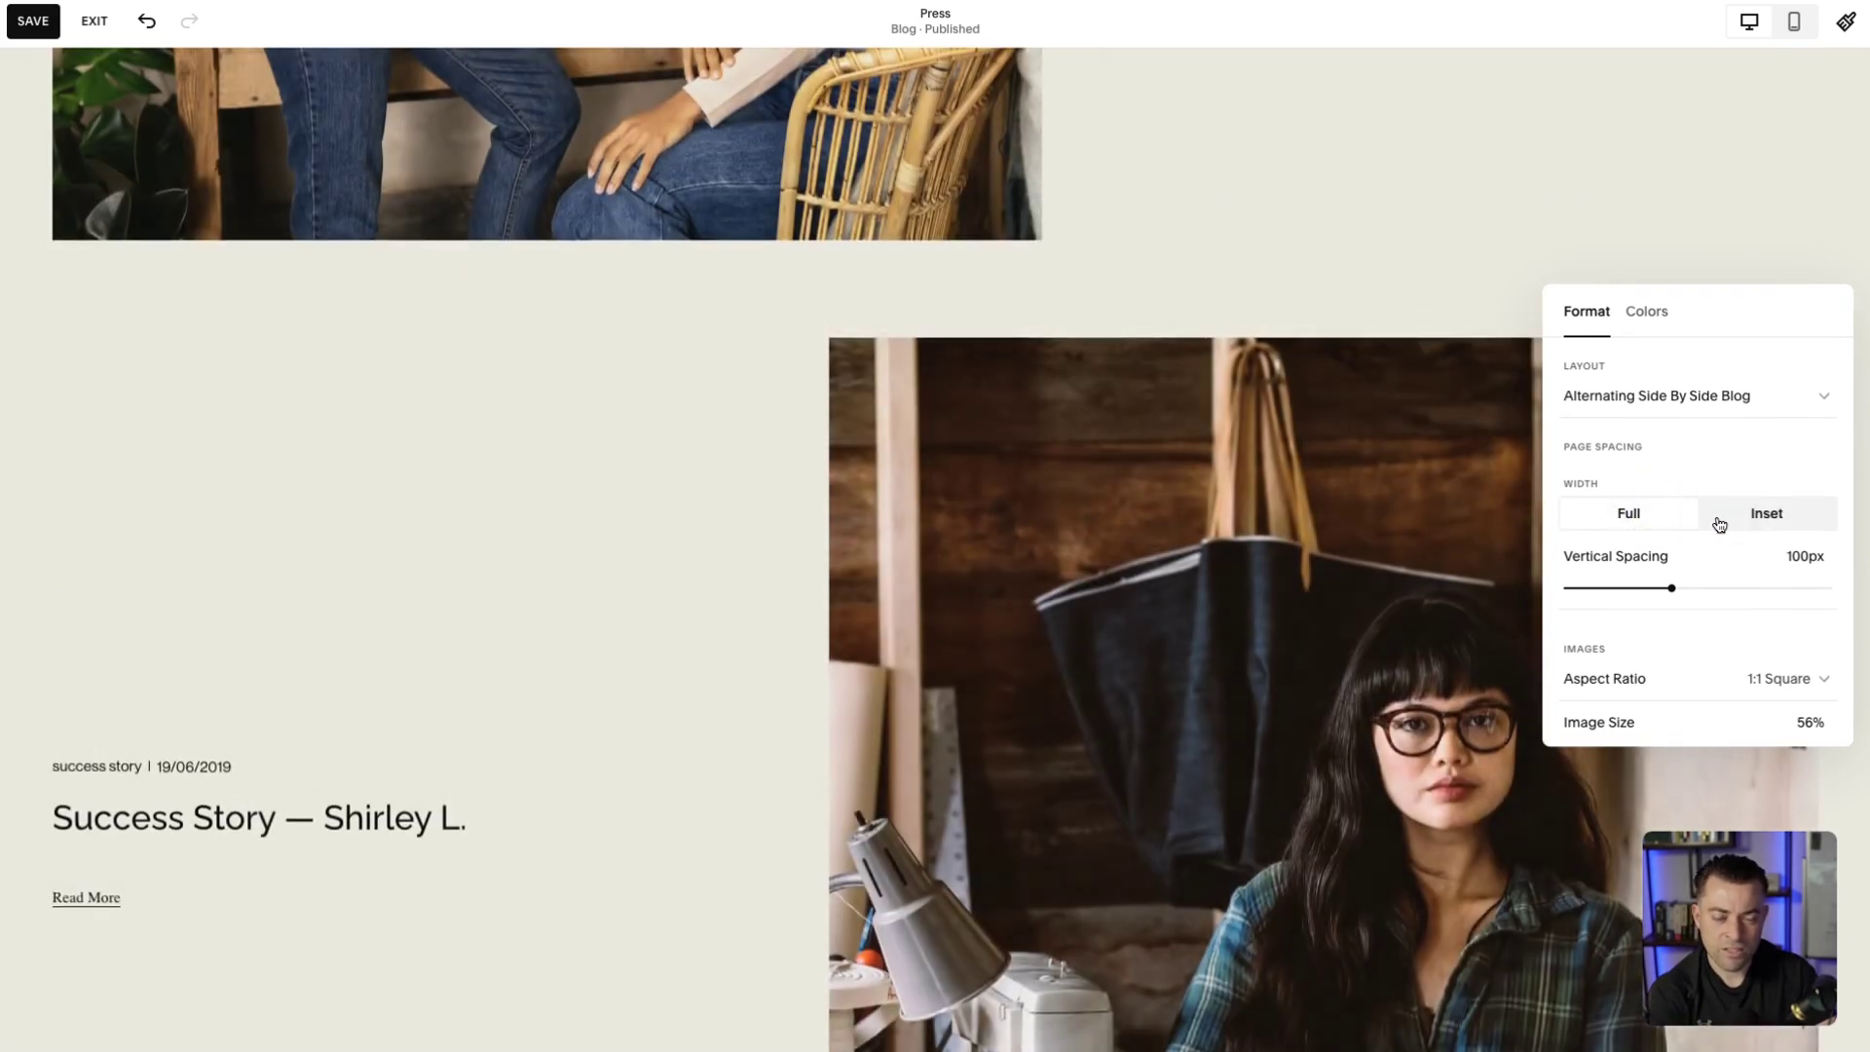
left_click(1716, 523)
left_click(1661, 529)
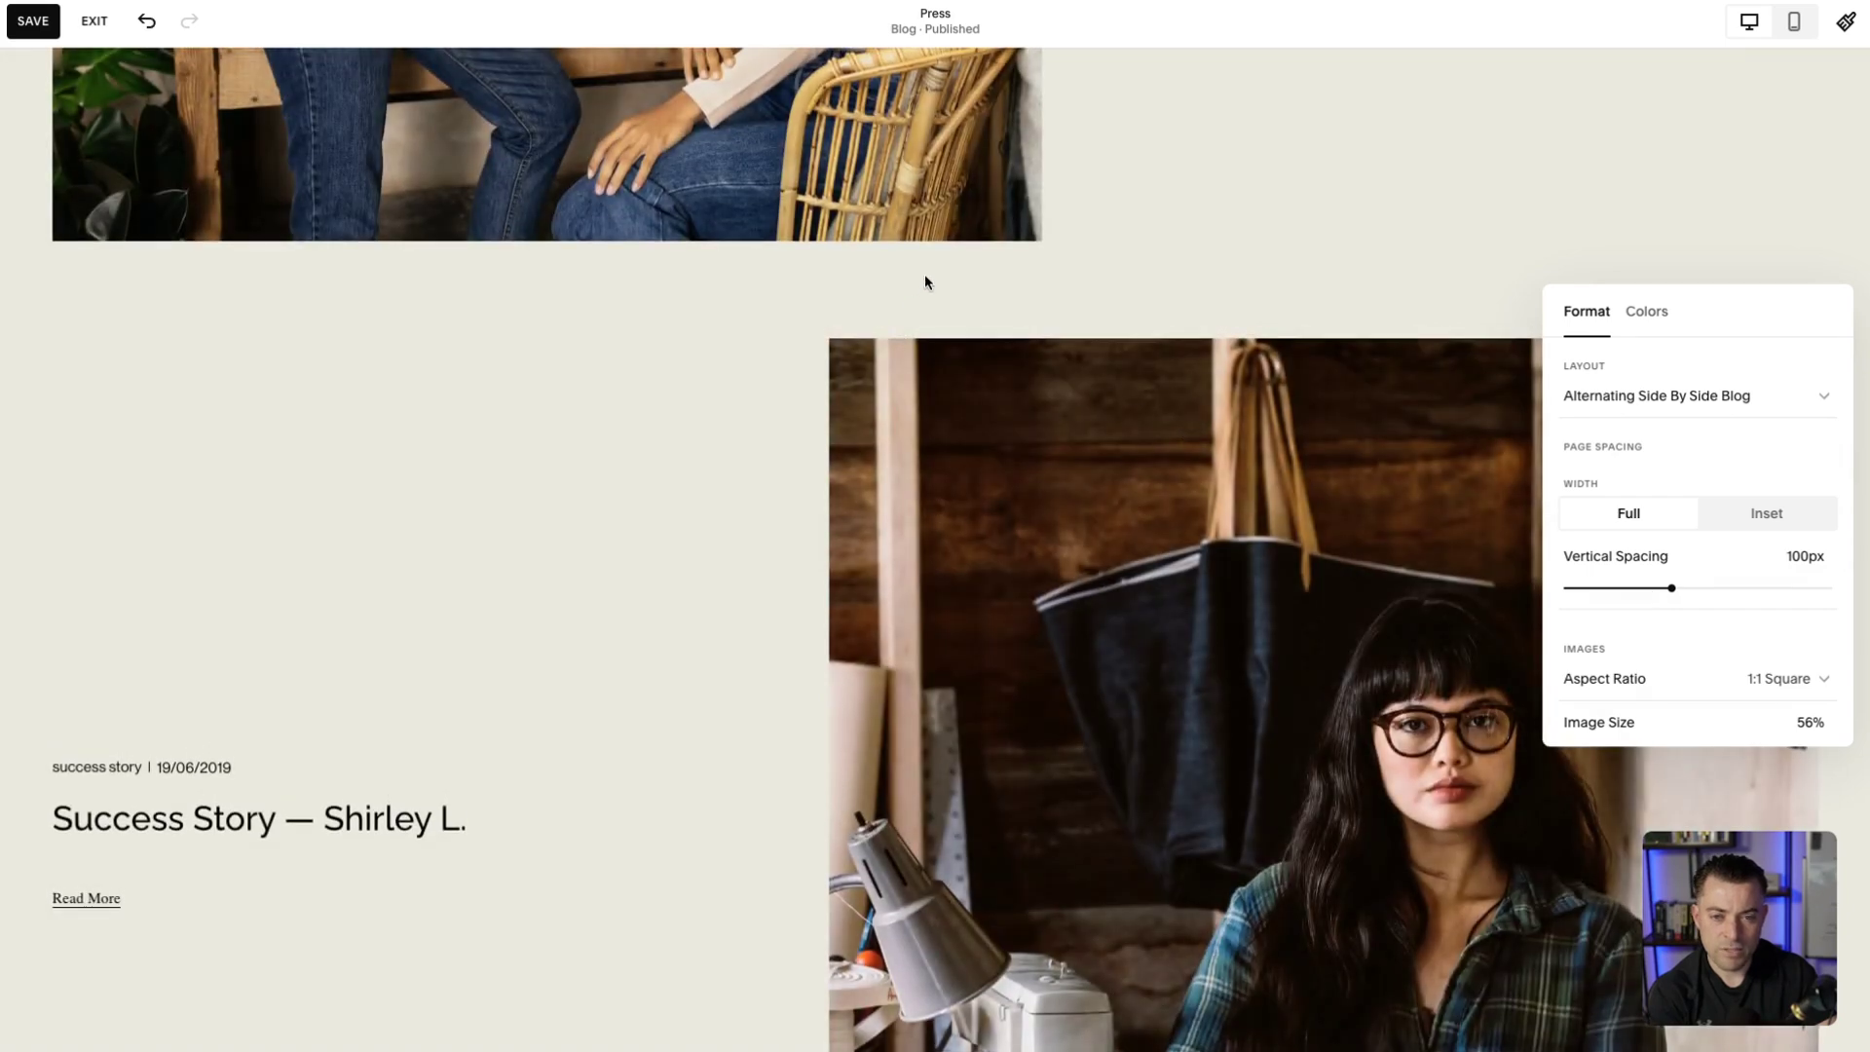
- Reduce vertical post spacing to 57px and set images to the 3:2 Standard aspect ratio
left_click_drag(1671, 588, 1627, 587)
scroll(1718, 430, "down", 3)
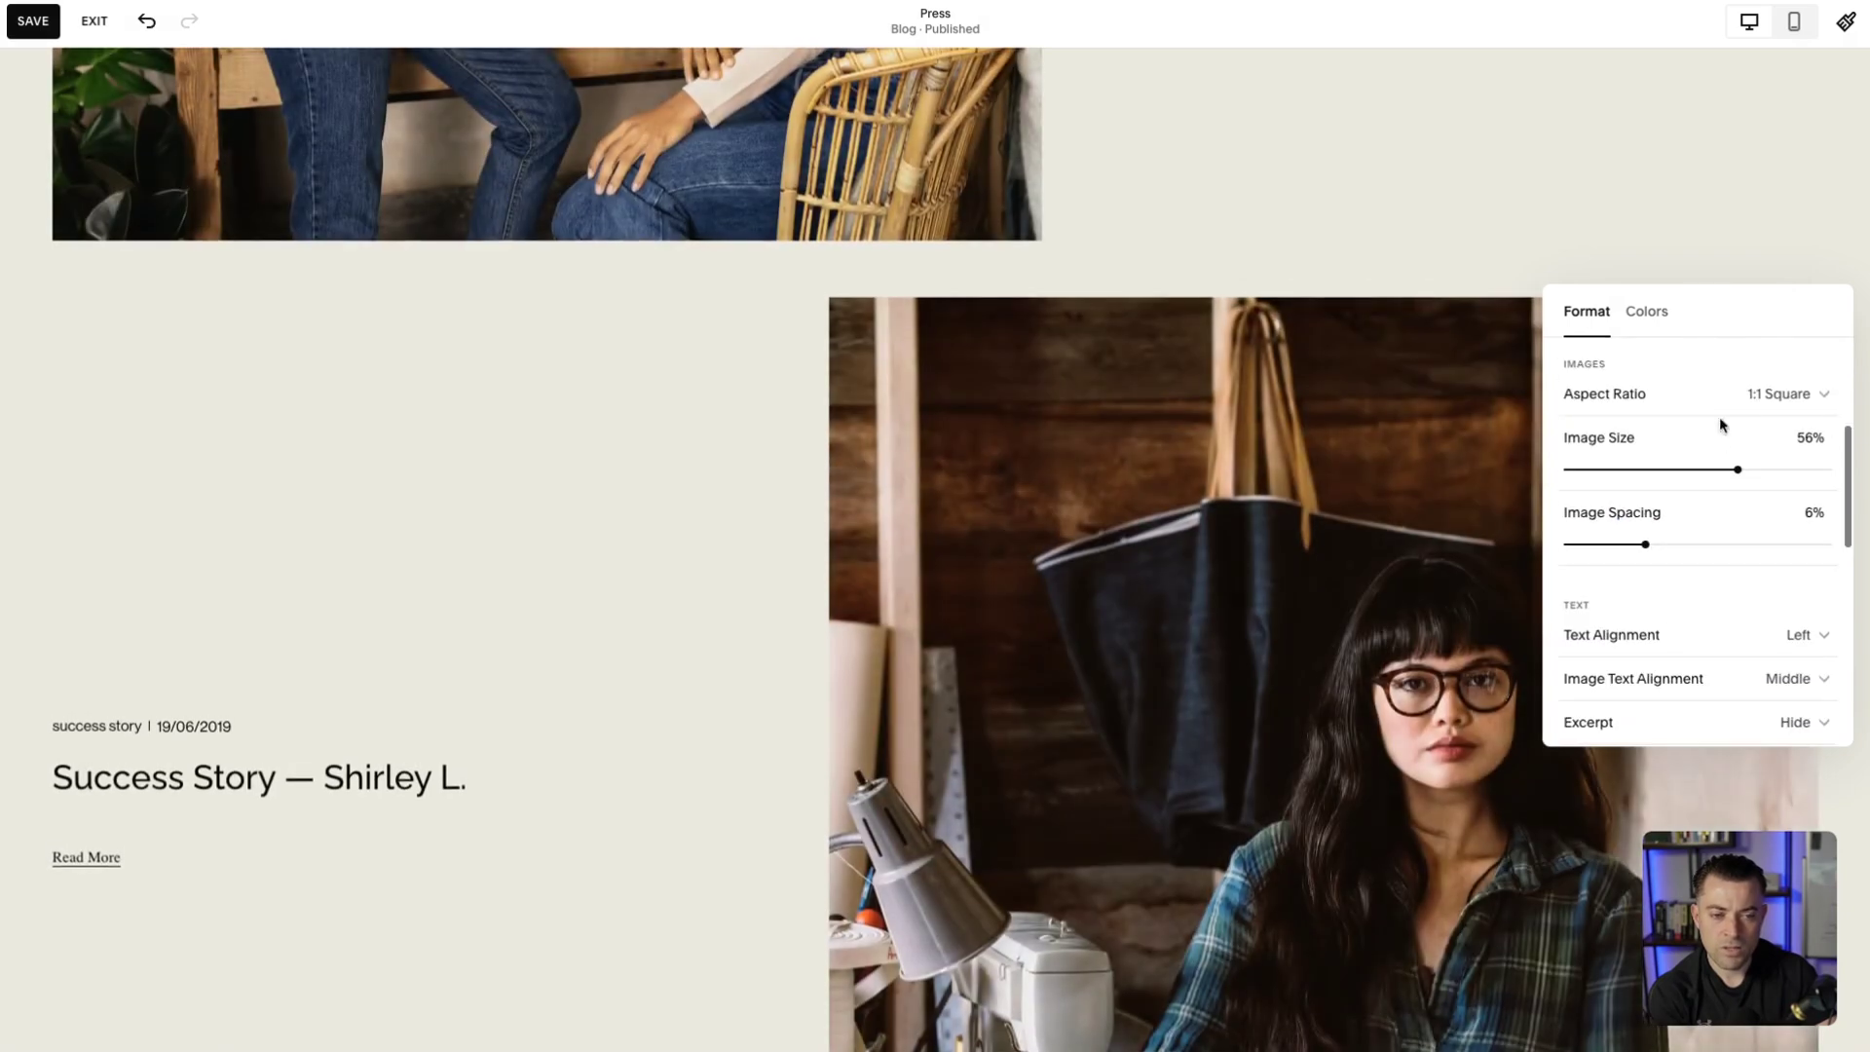
left_click(1723, 413)
left_click(1699, 429)
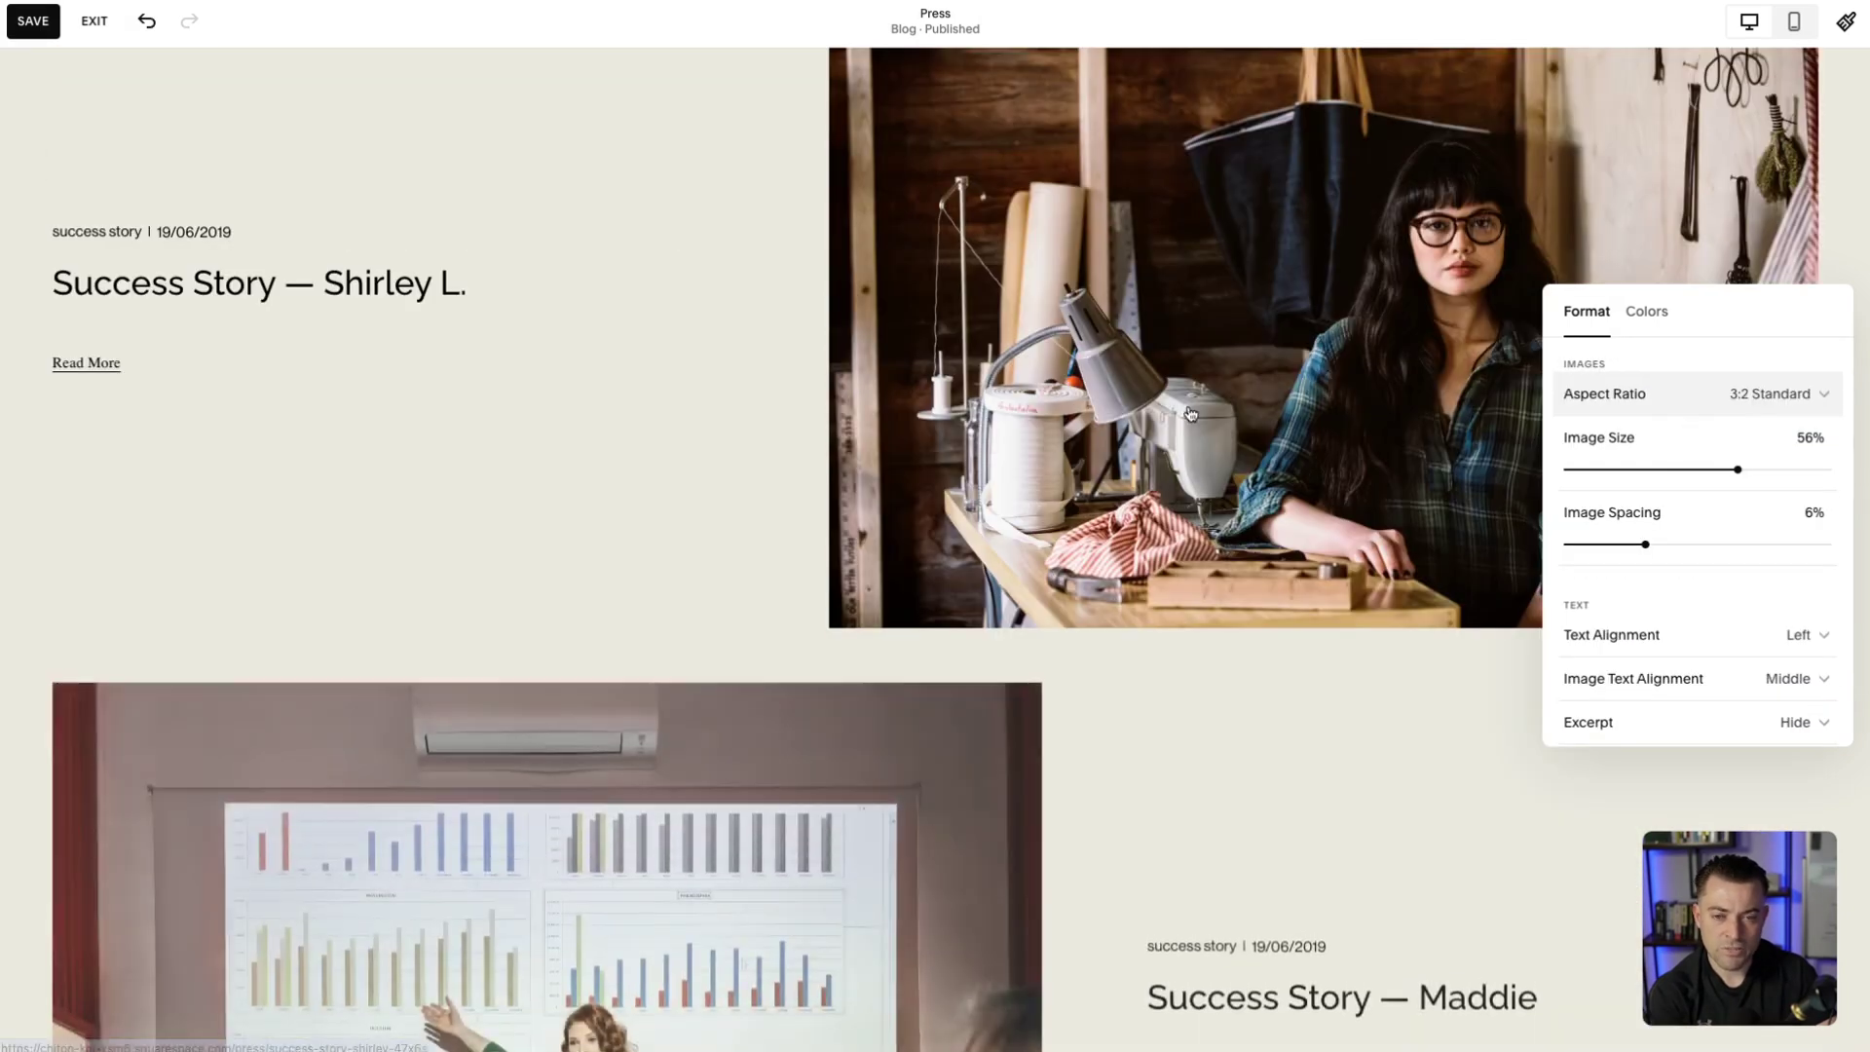
scroll(1704, 687, "down", 5)
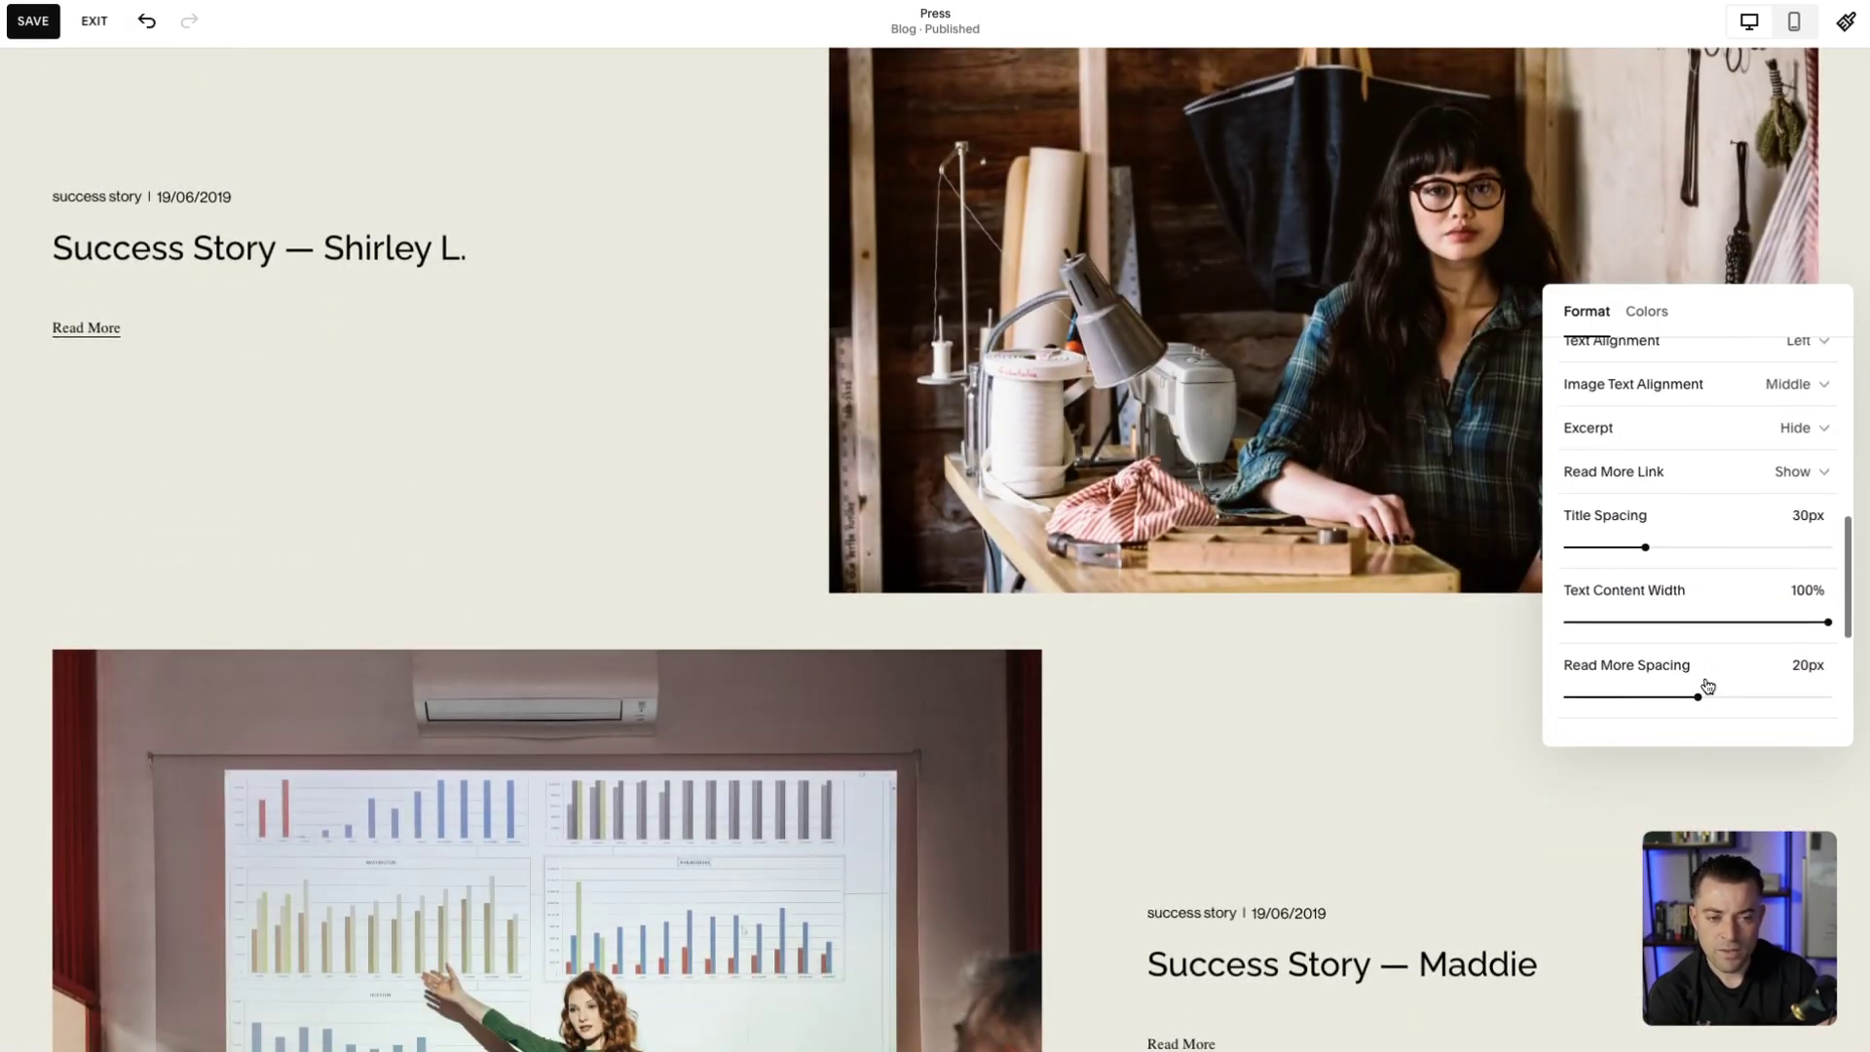
scroll(1735, 497, "up", 2)
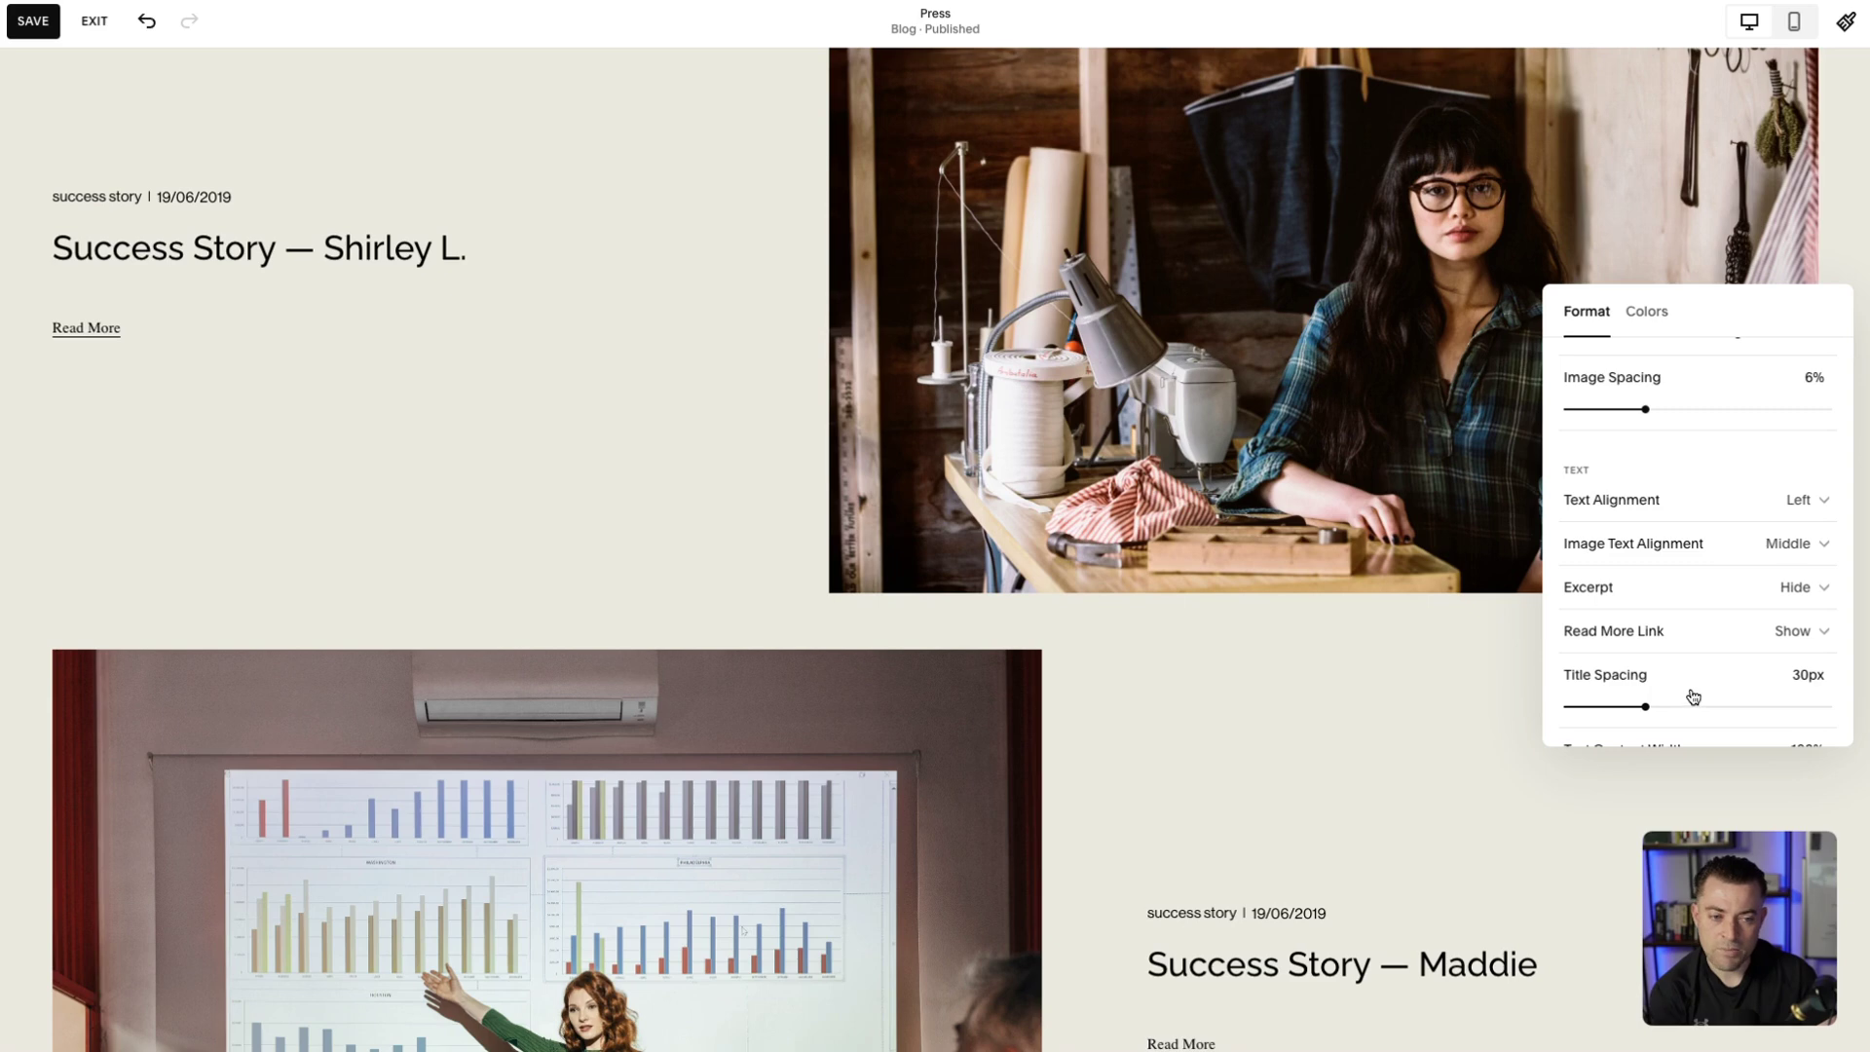
- Cut title spacing to 14px and set the meta delimiter style to Dash
mouse_move(1628, 706)
left_mouse_down()
mouse_move(1557, 701)
mouse_move(1598, 705)
left_mouse_up()
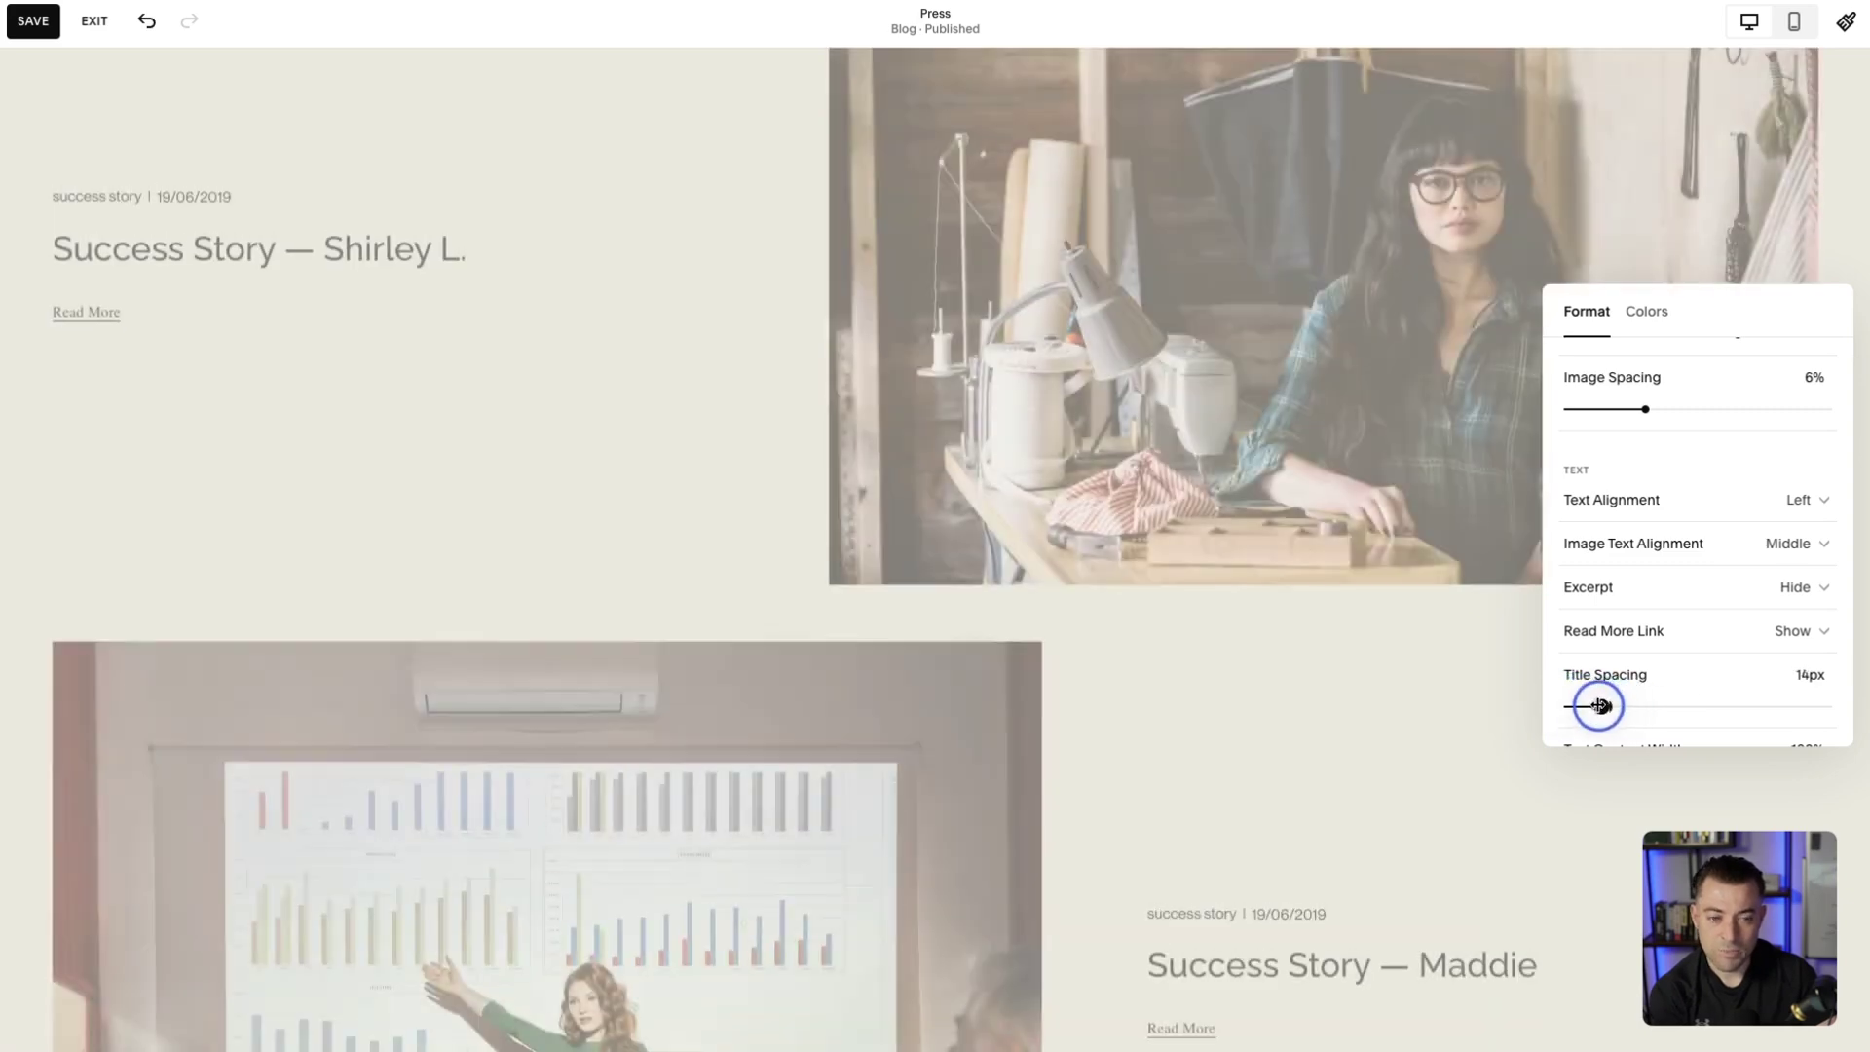
scroll(1624, 501, "down", 5)
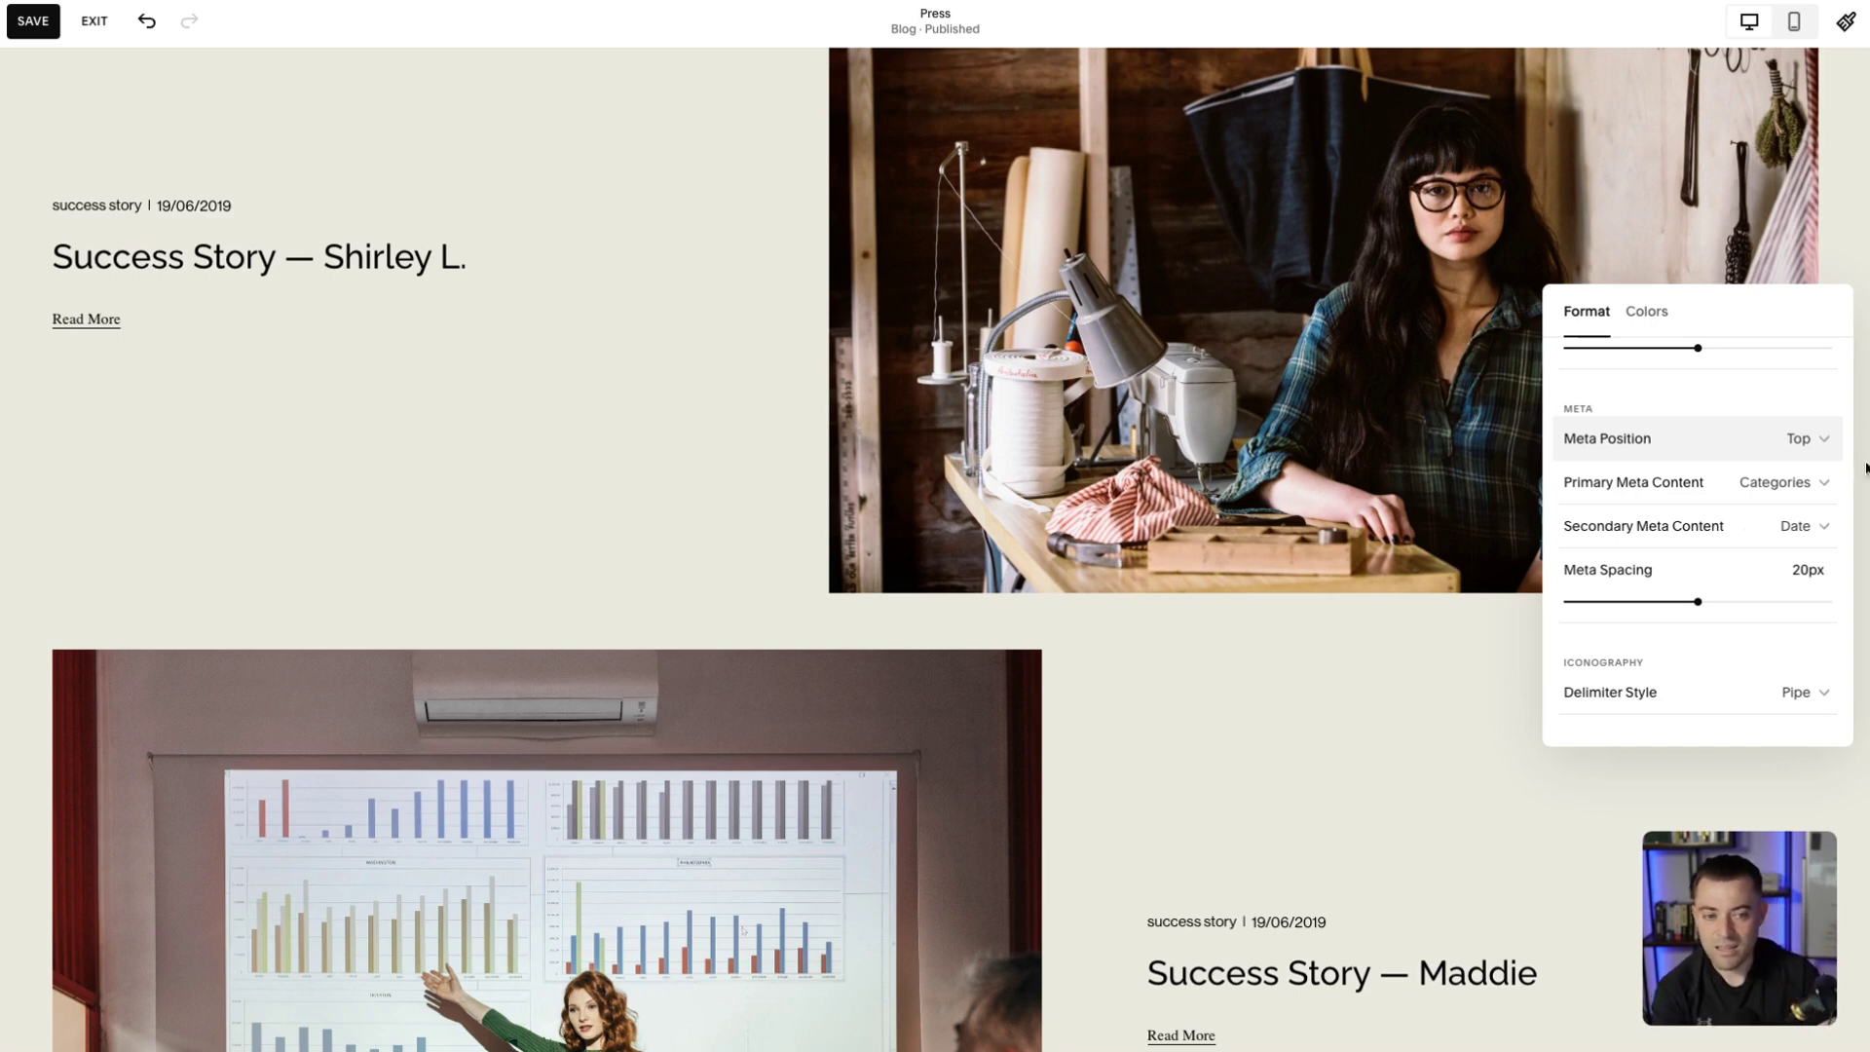
left_click(1684, 691)
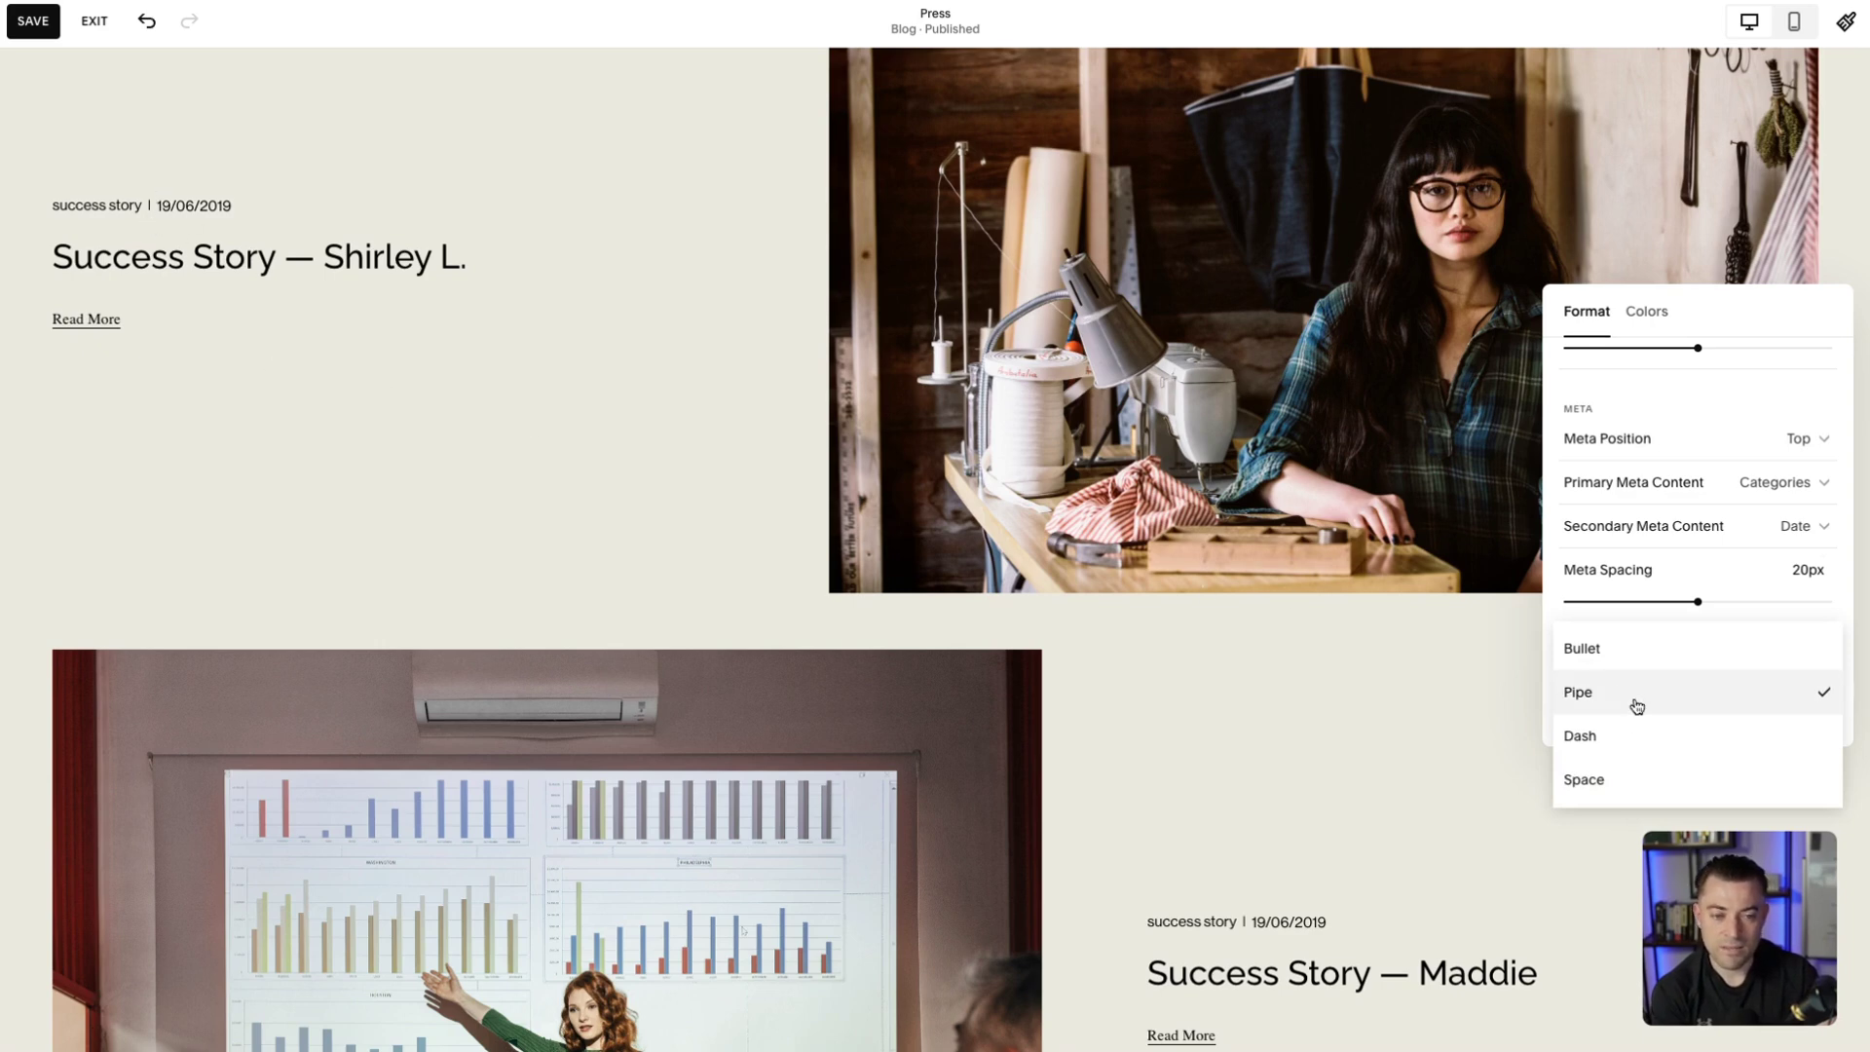
left_click(1634, 735)
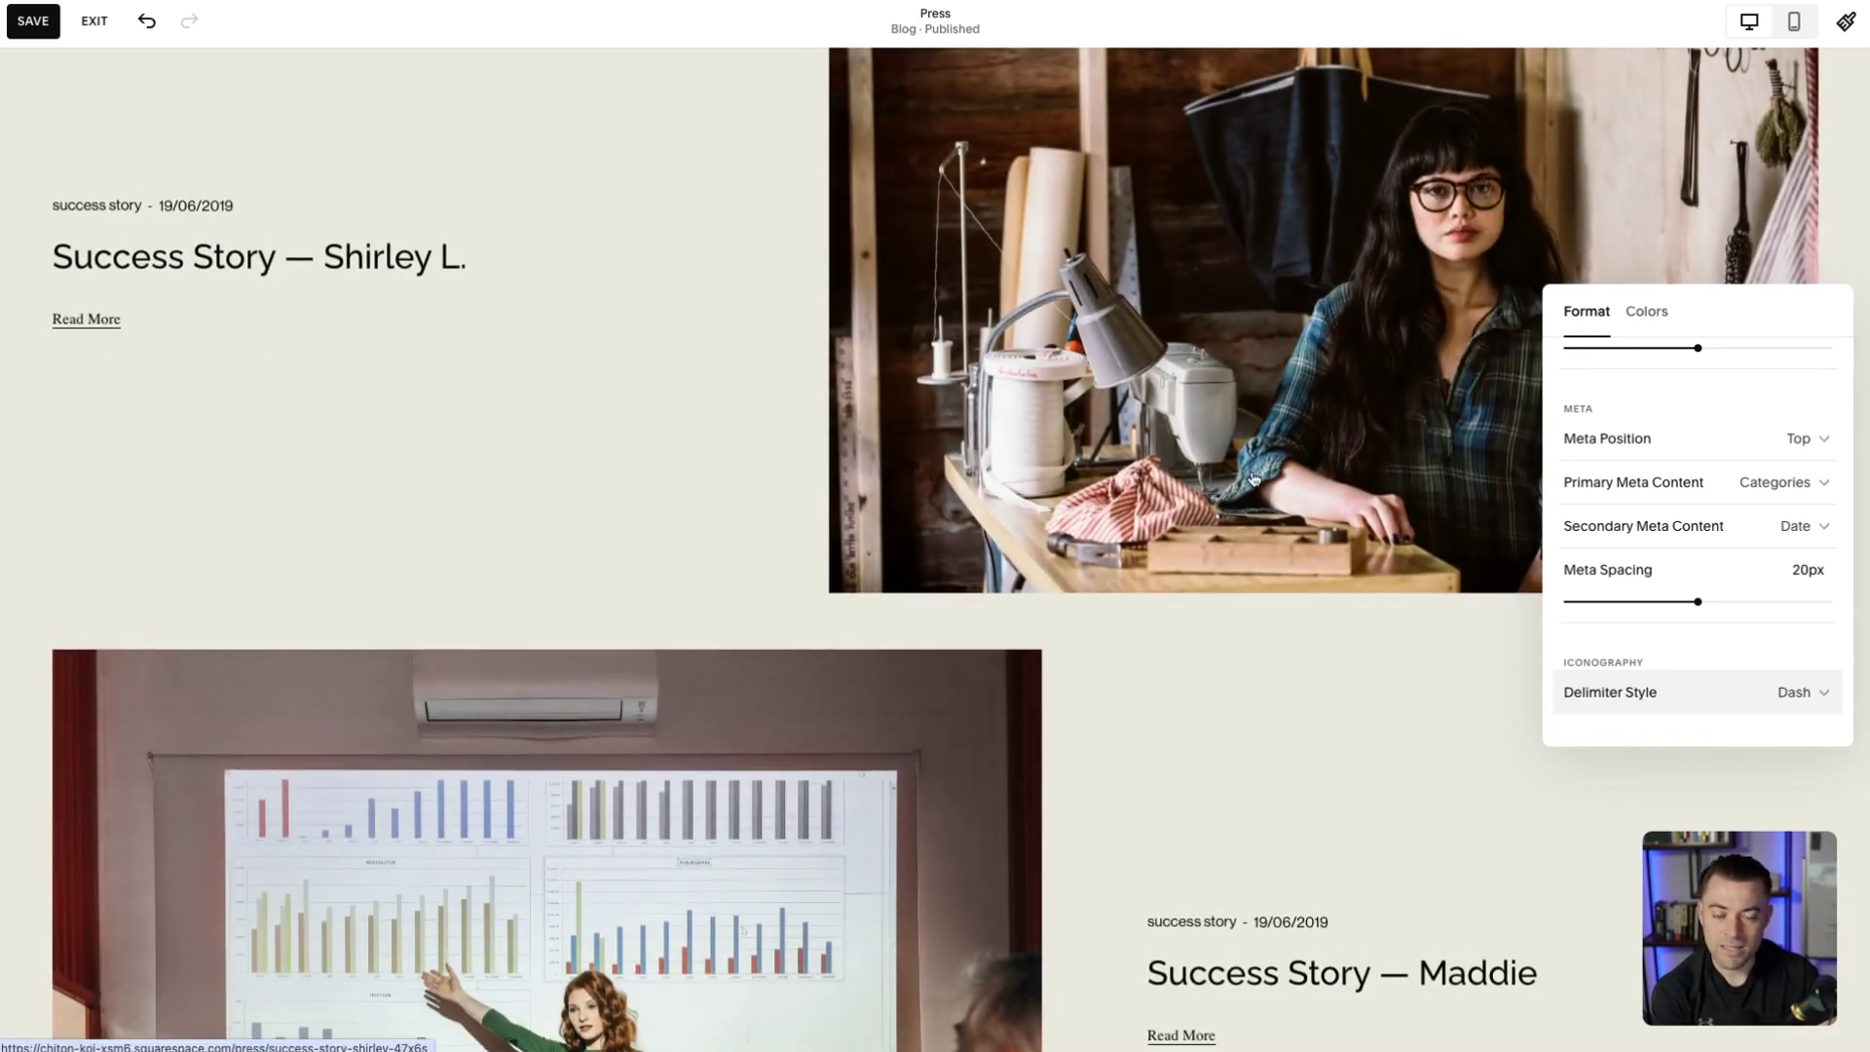
scroll(1314, 433, "up", 9)
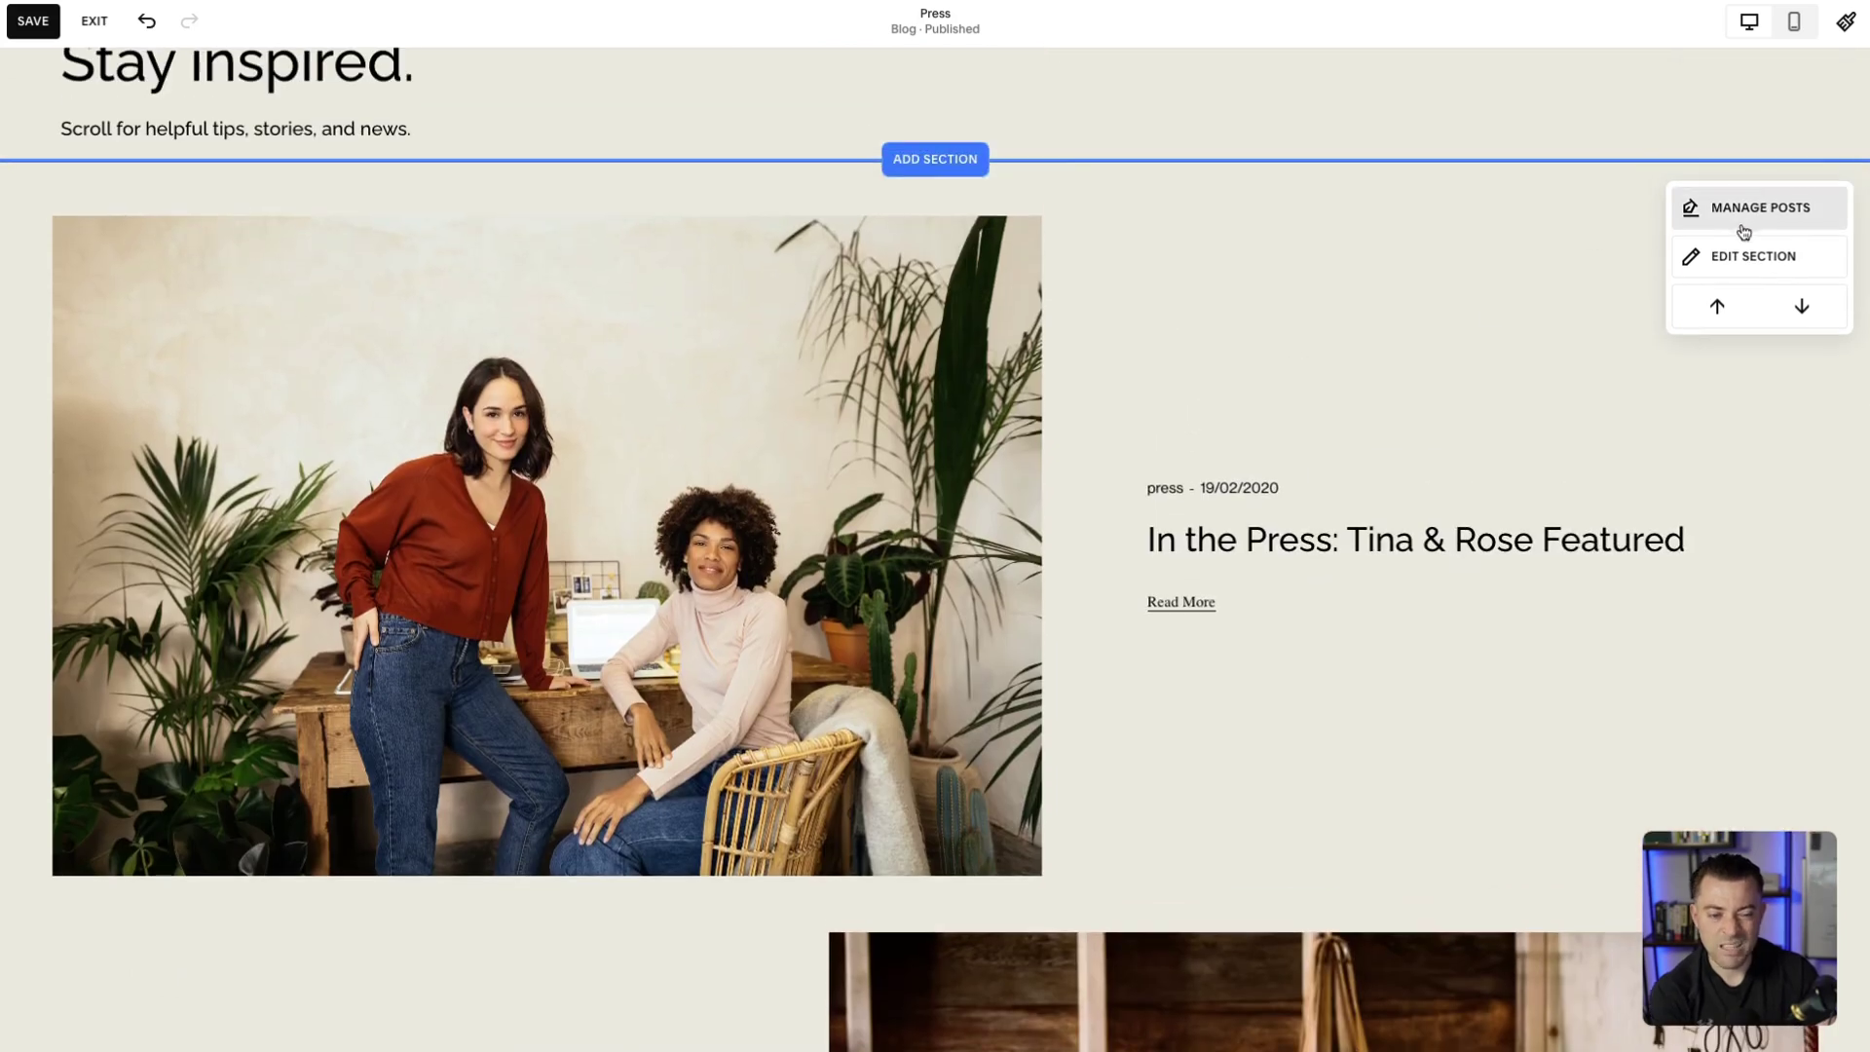
- Change the blog section layout to Basic Grid Blog with Width set to Full
left_click(1736, 263)
left_click(1661, 351)
left_click(1626, 514)
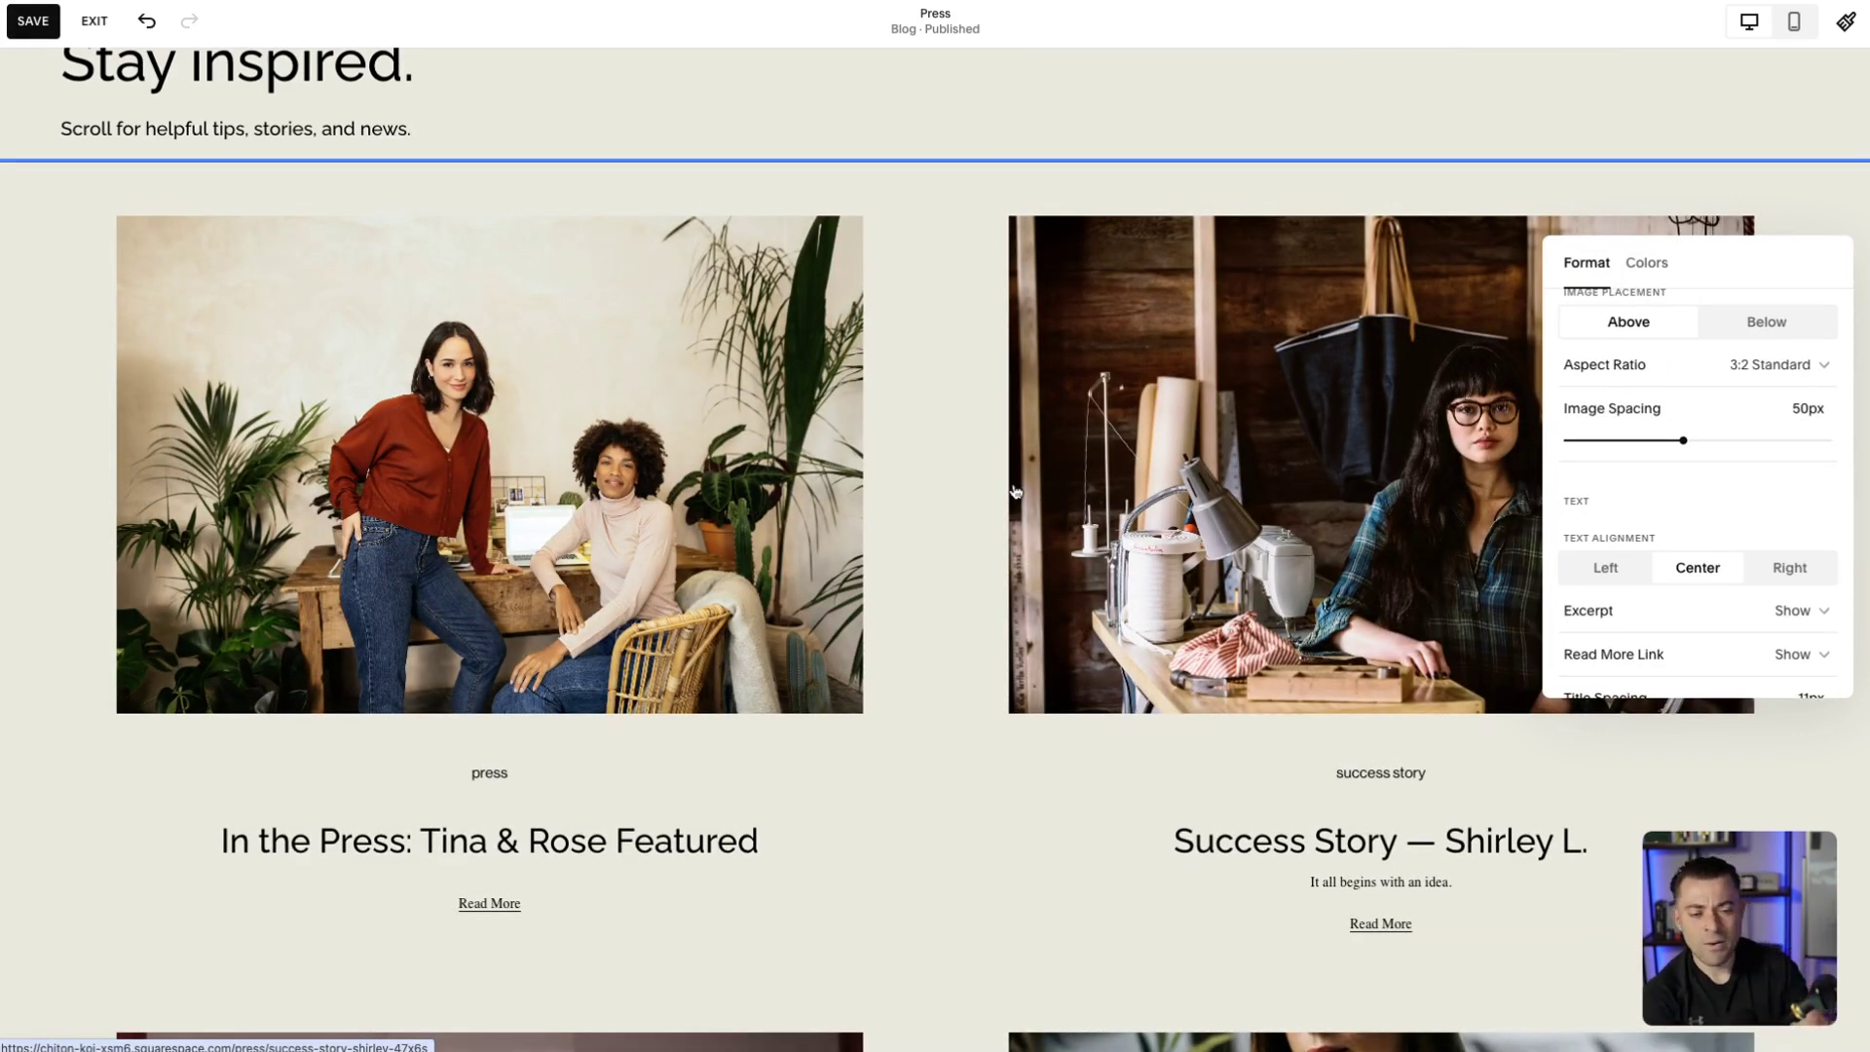
scroll(1782, 409, "up", 5)
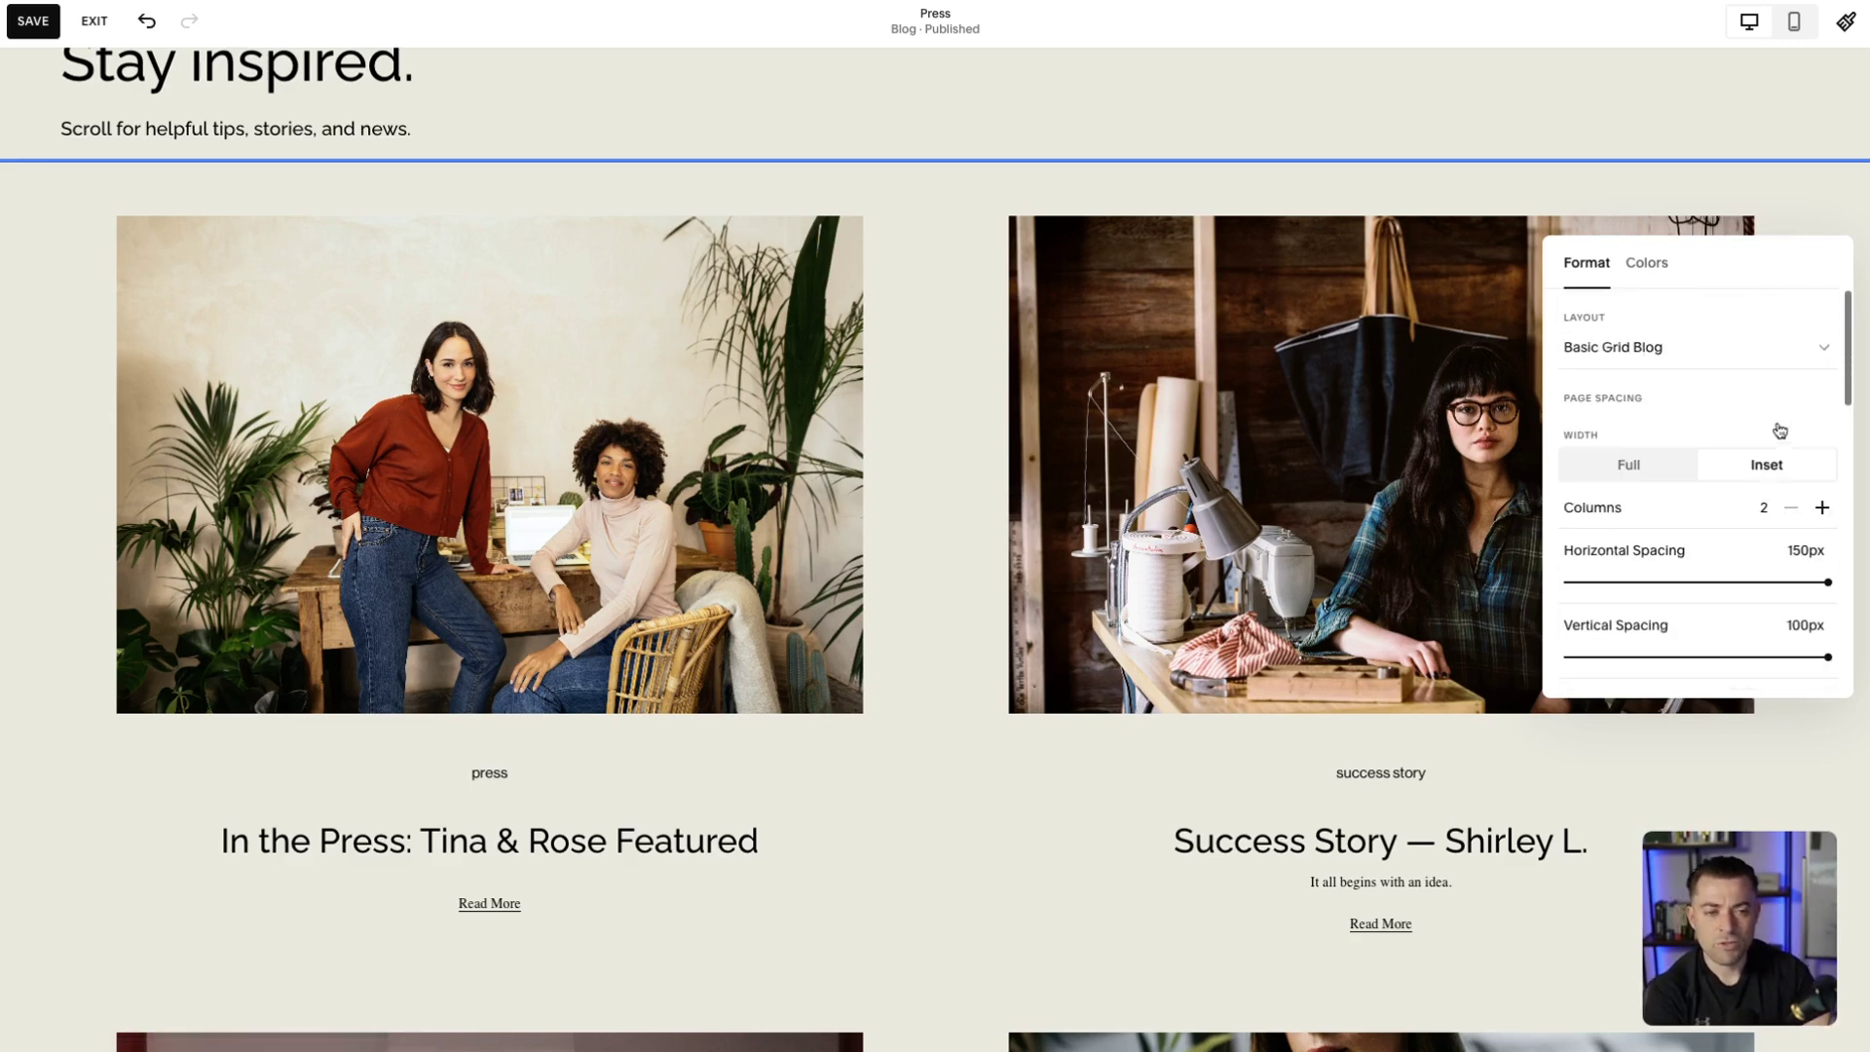
left_click(1653, 473)
left_click(1766, 464)
left_click(1663, 472)
scroll(1663, 512, "down", 2)
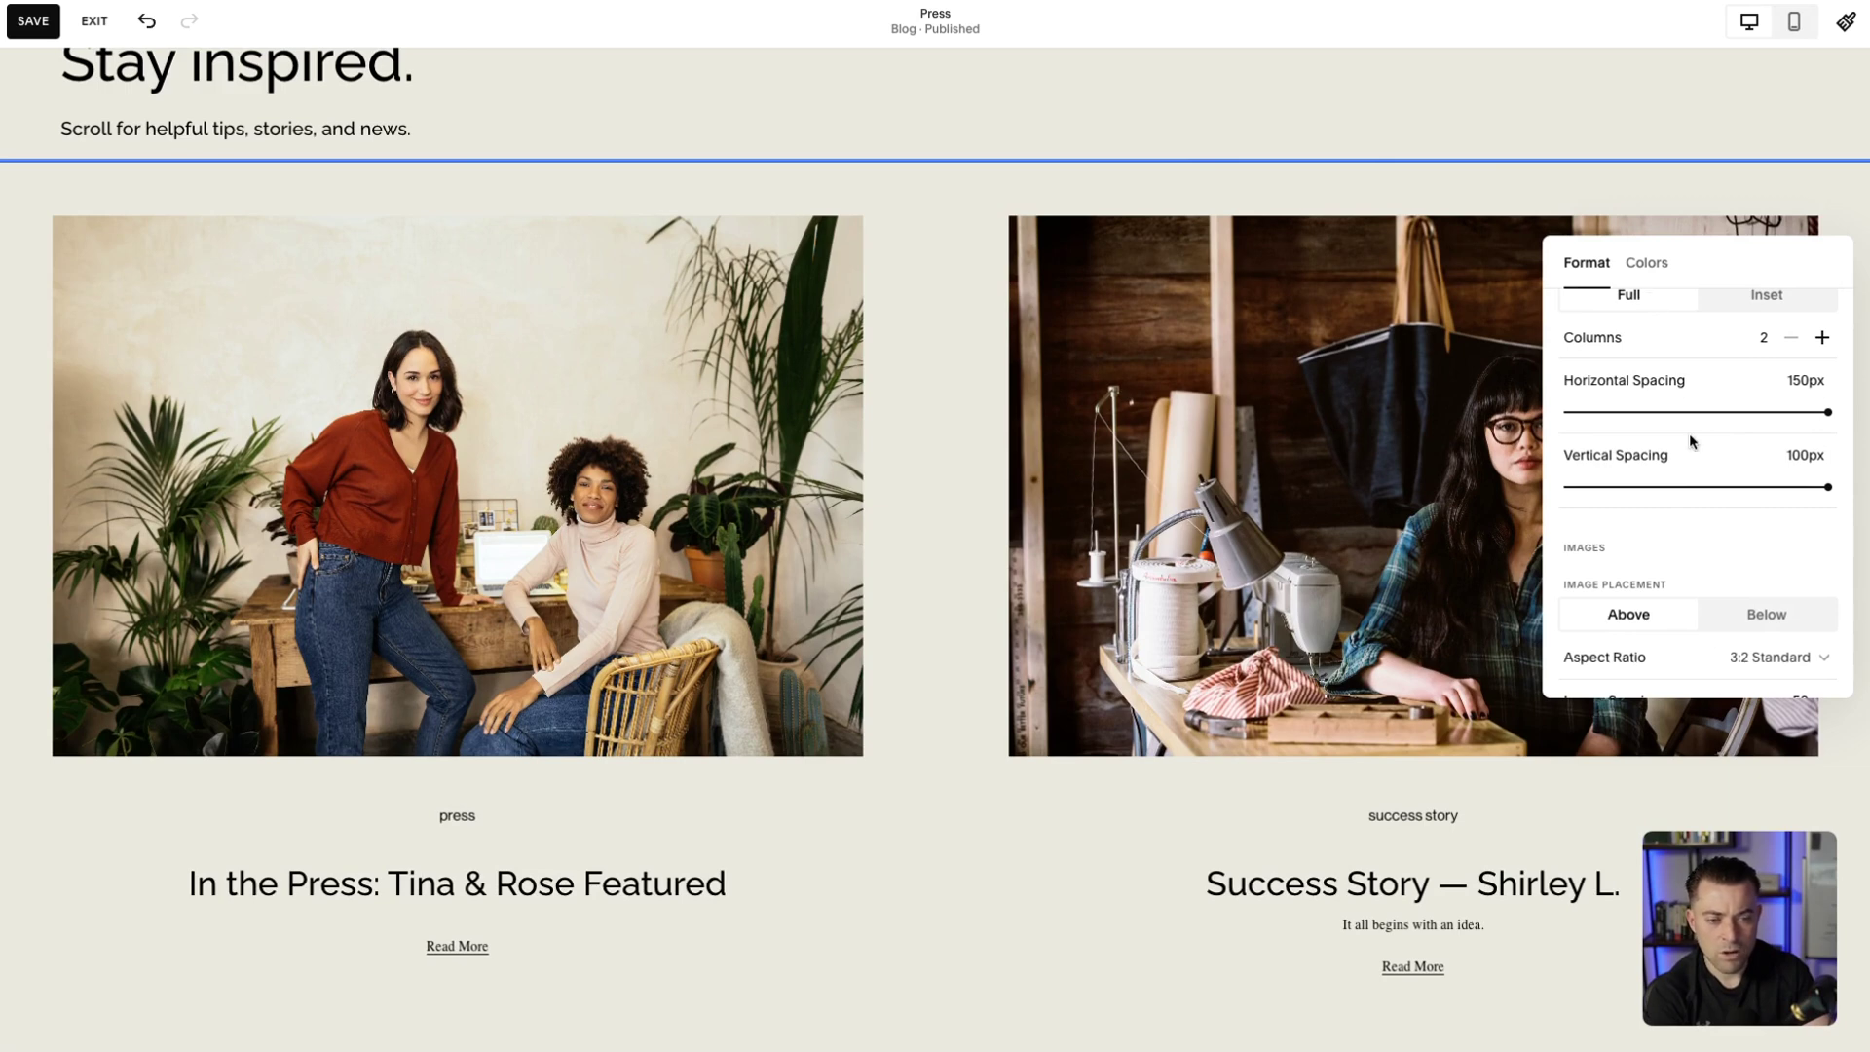
- Set the grid to 3 columns with 50px horizontal and 50px vertical spacing
left_click(1822, 339)
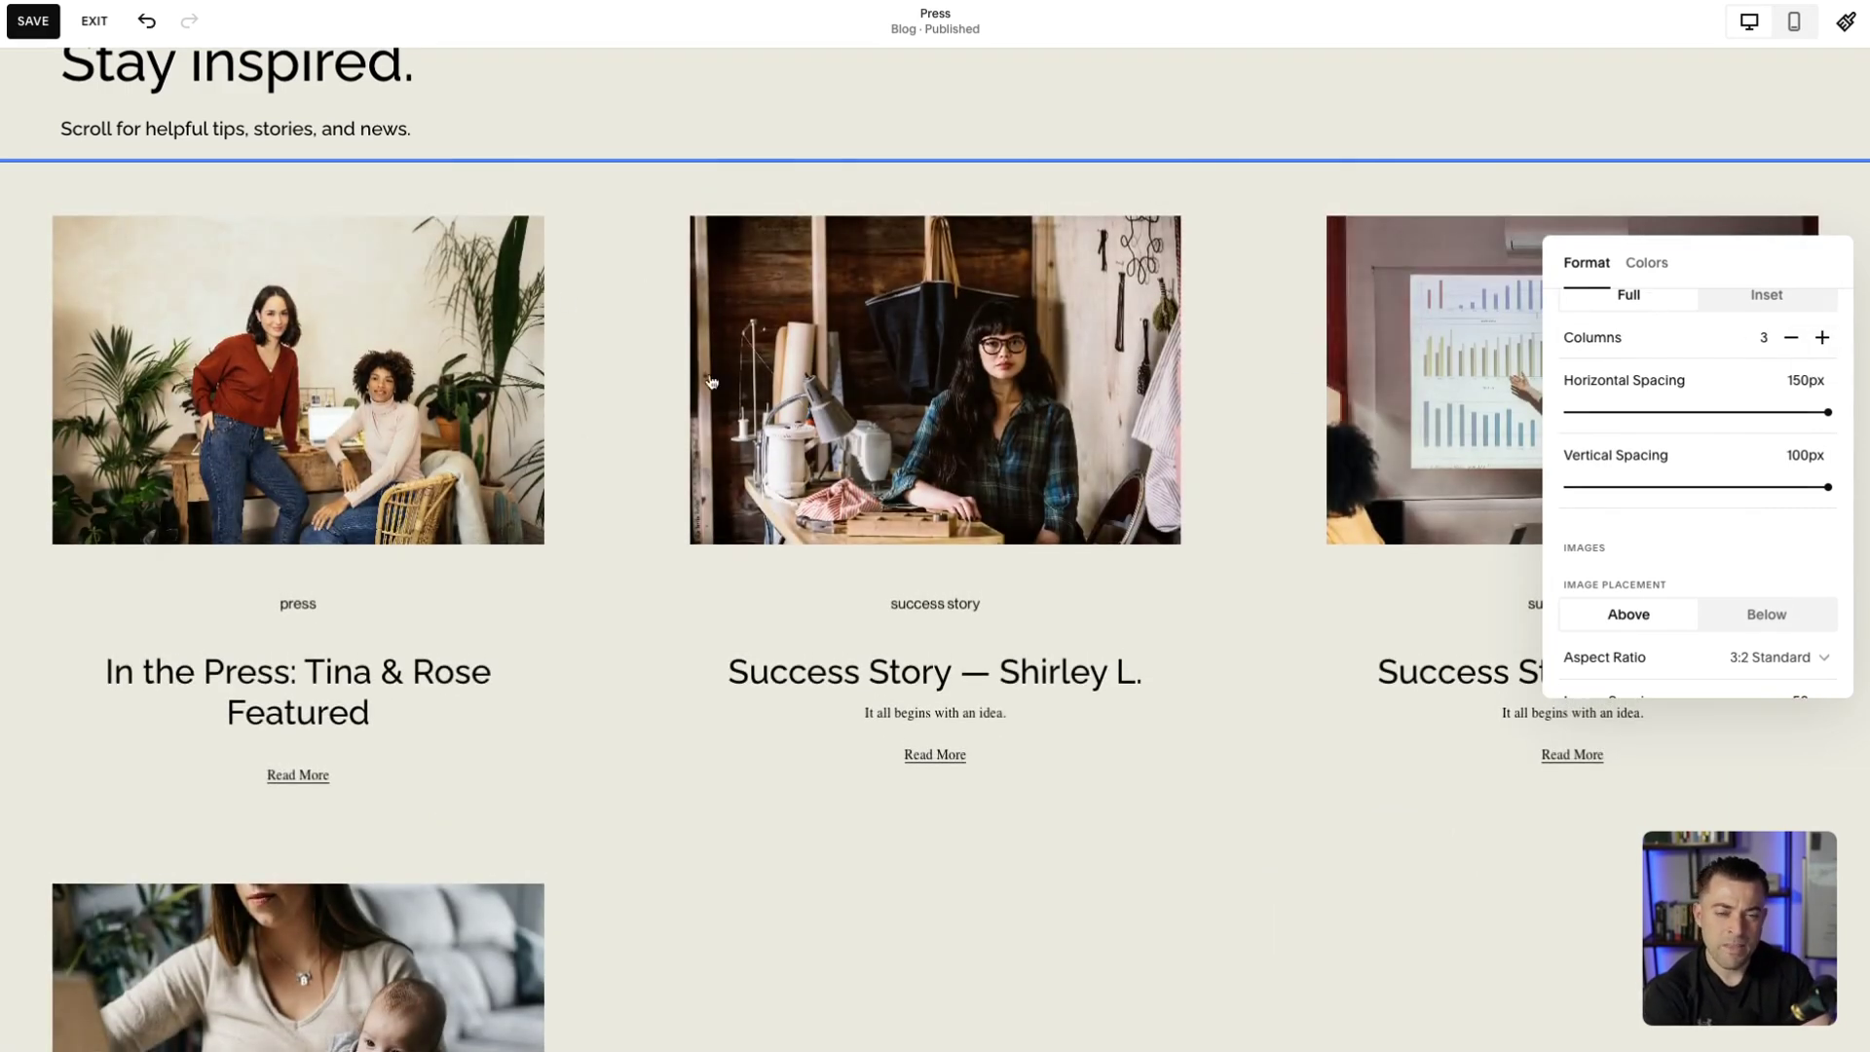
left_click_drag(1827, 412, 1653, 413)
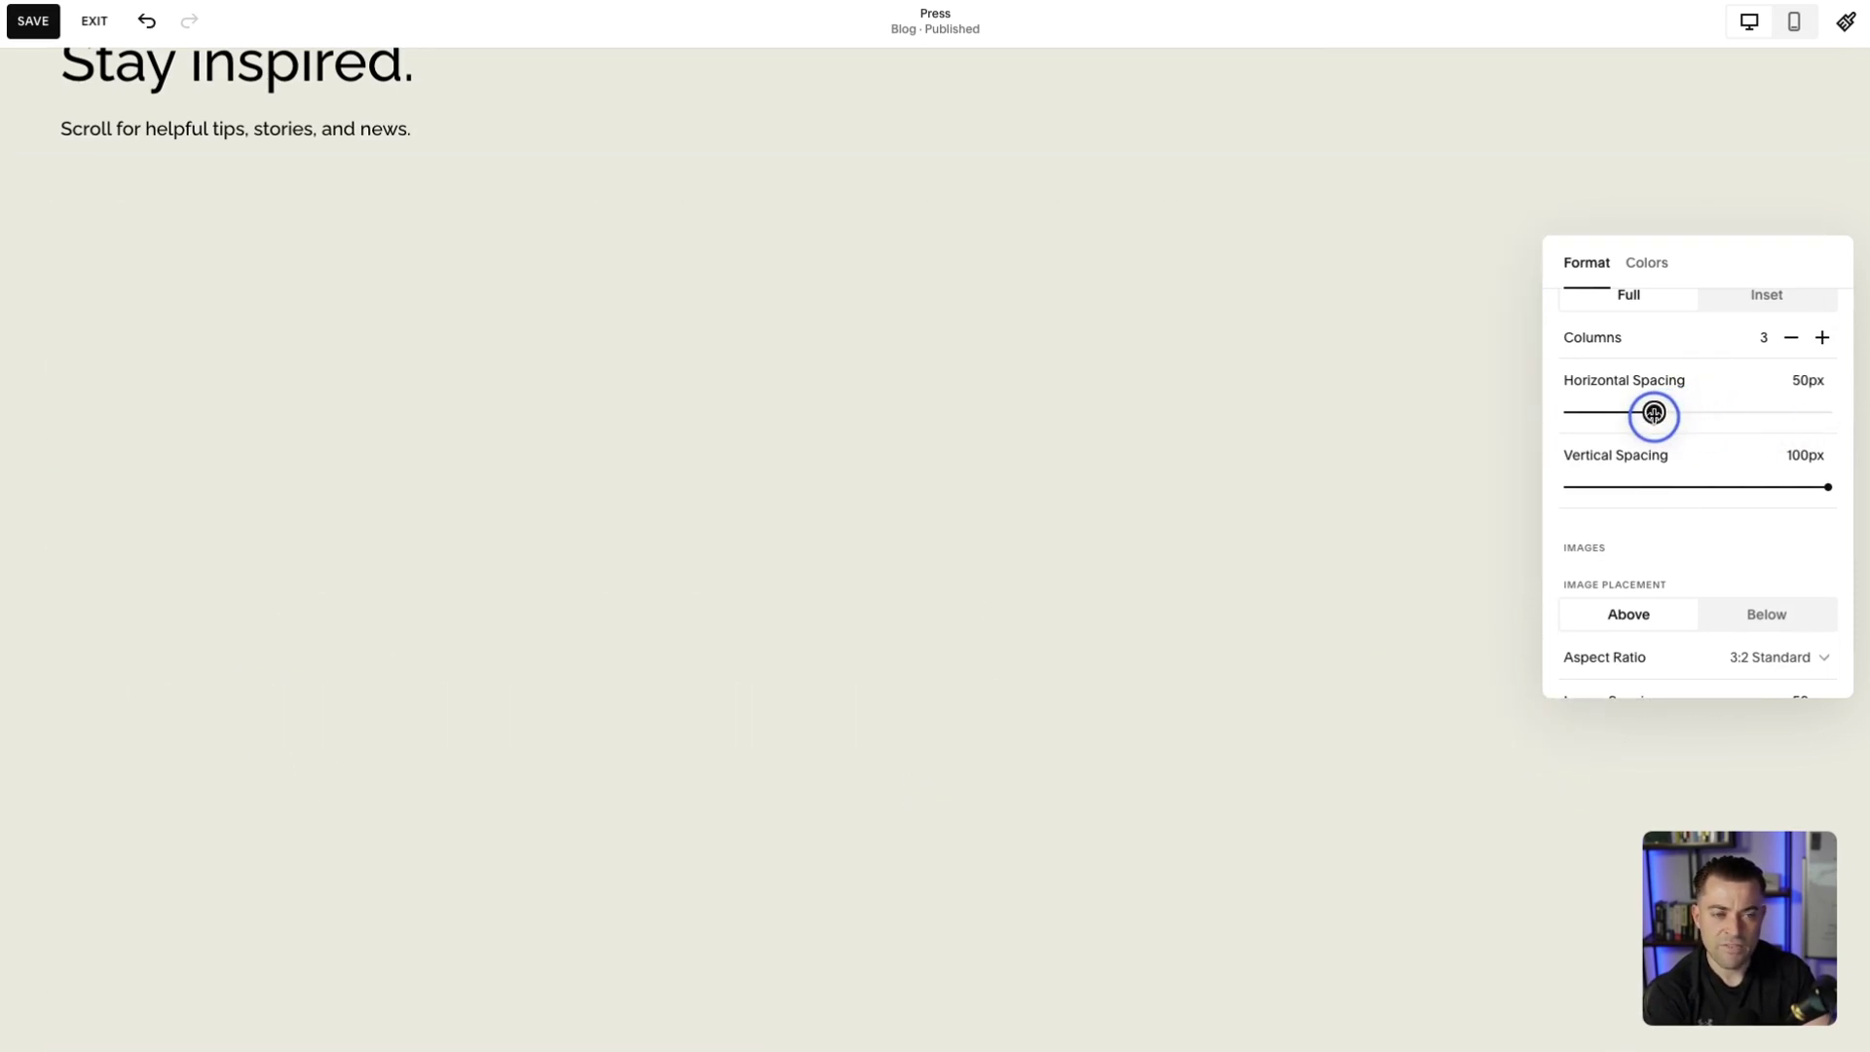
left_click_drag(1655, 489, 1700, 486)
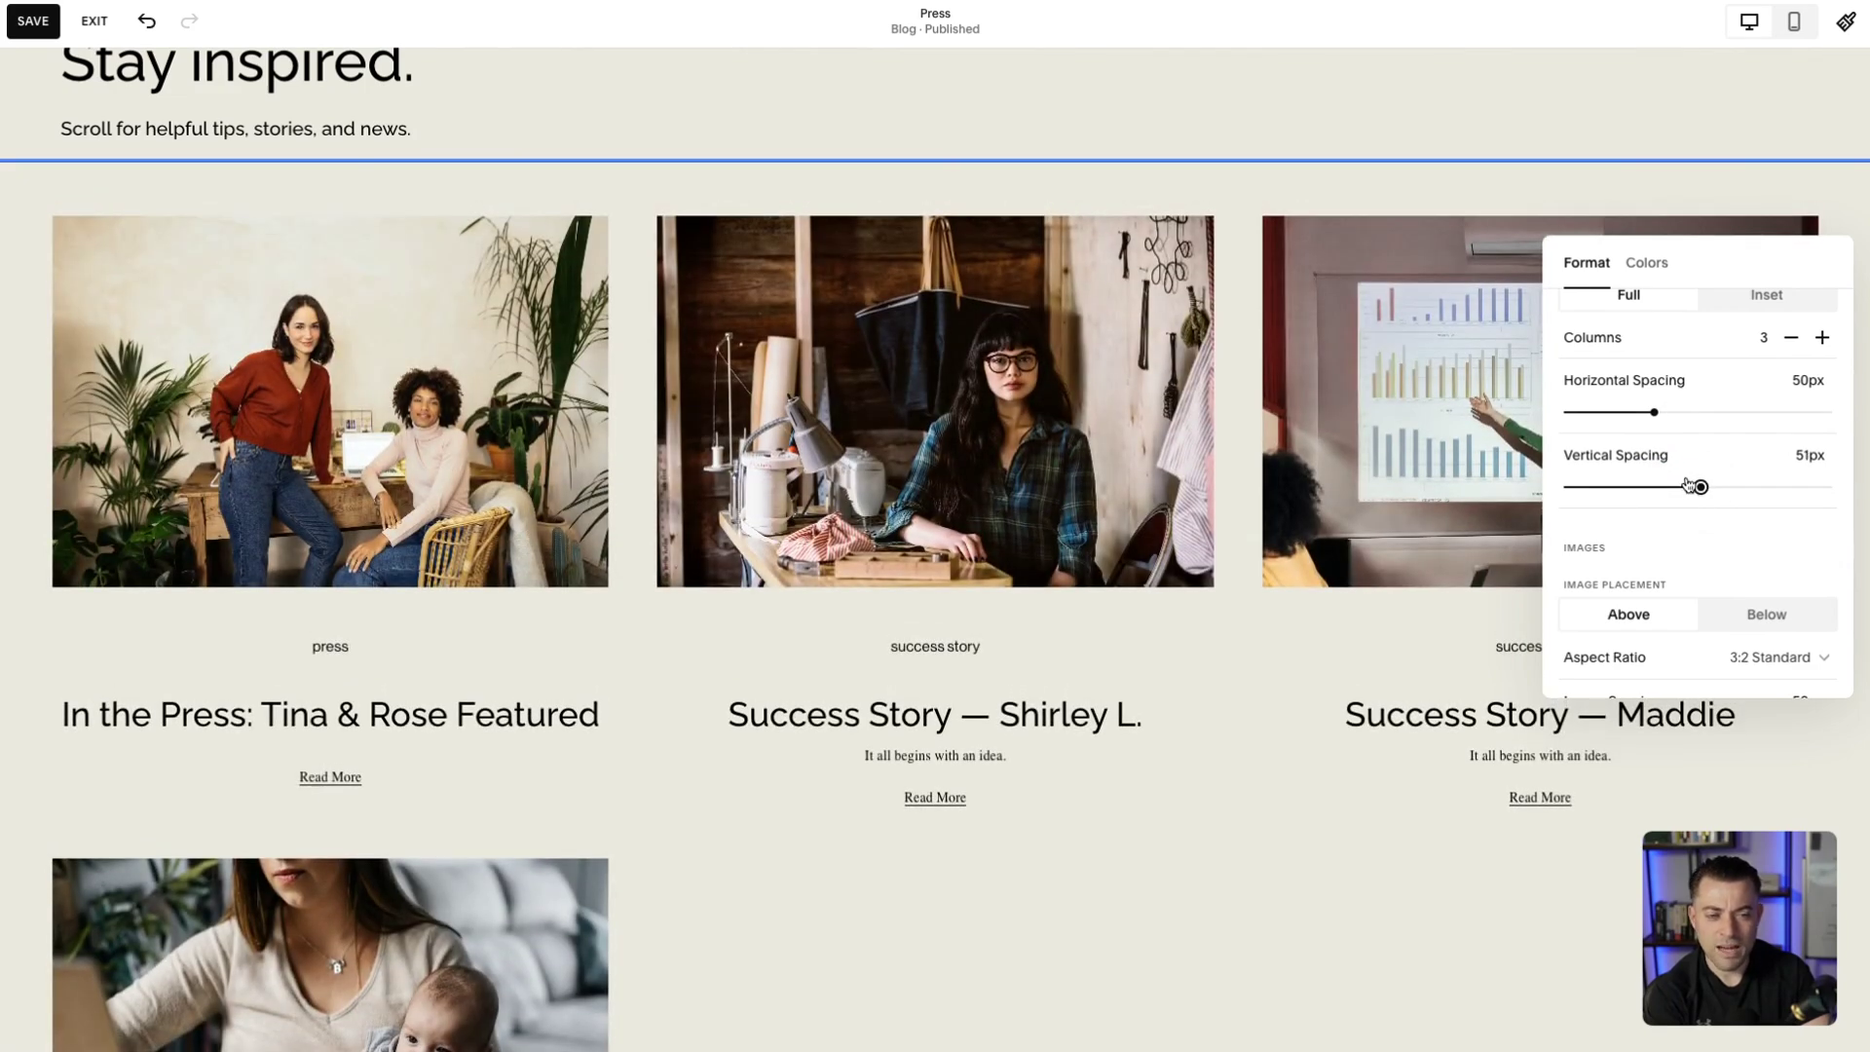
left_click_drag(1699, 487, 1695, 486)
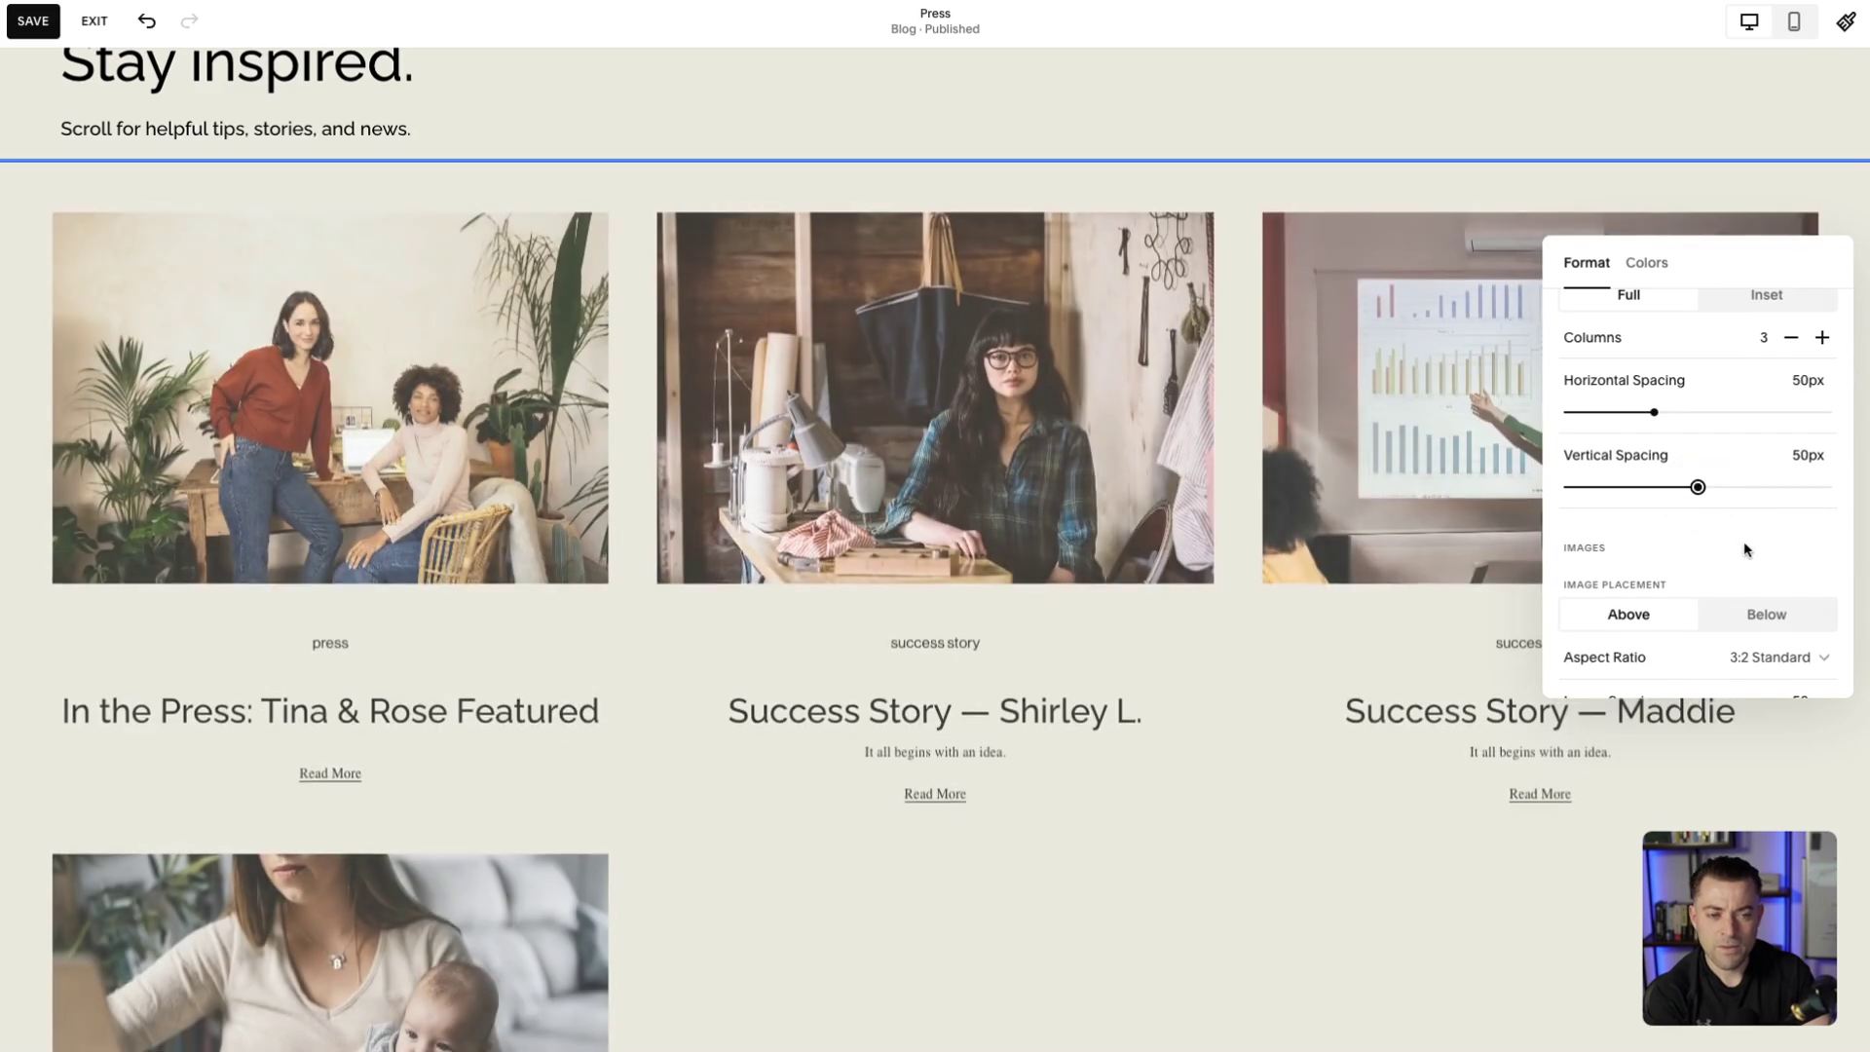
scroll(1702, 536, "down", 3)
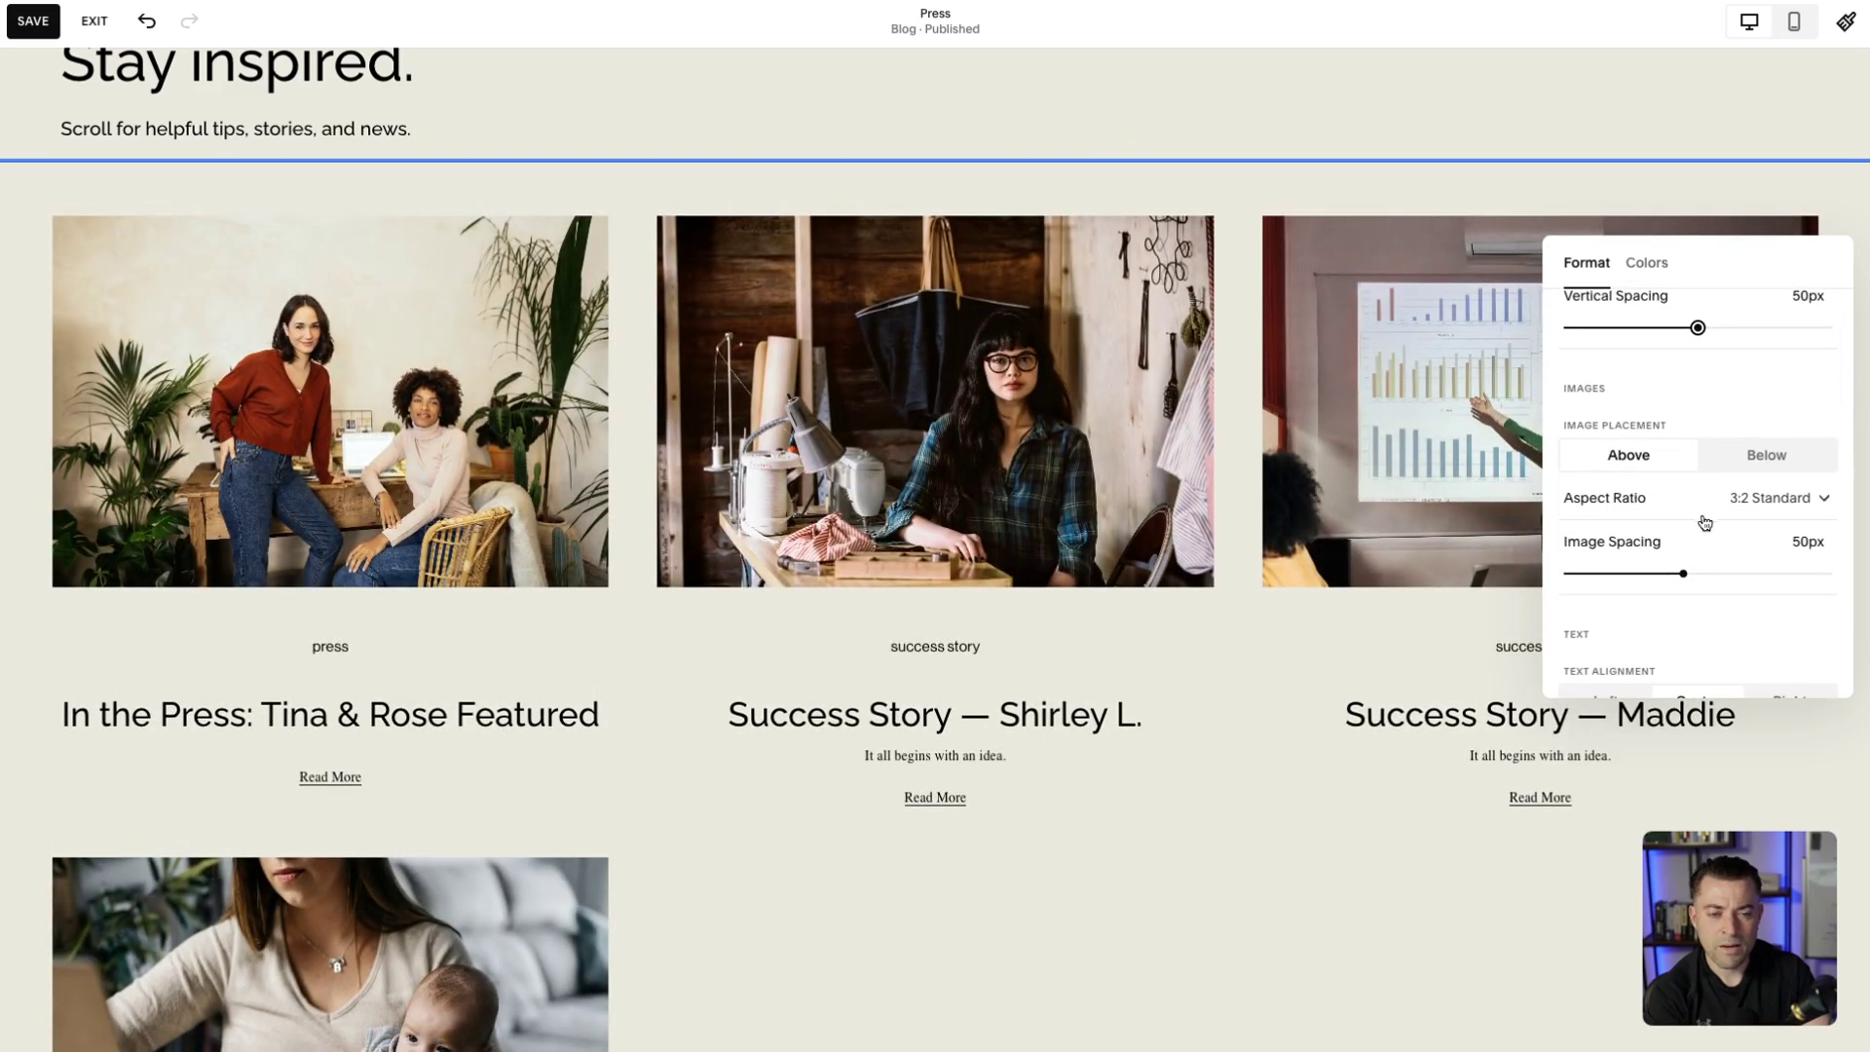
- Set Primary Meta Content to None, Secondary Meta Content to Date, and meta spacing to 16px
scroll(1765, 508, "up", 1)
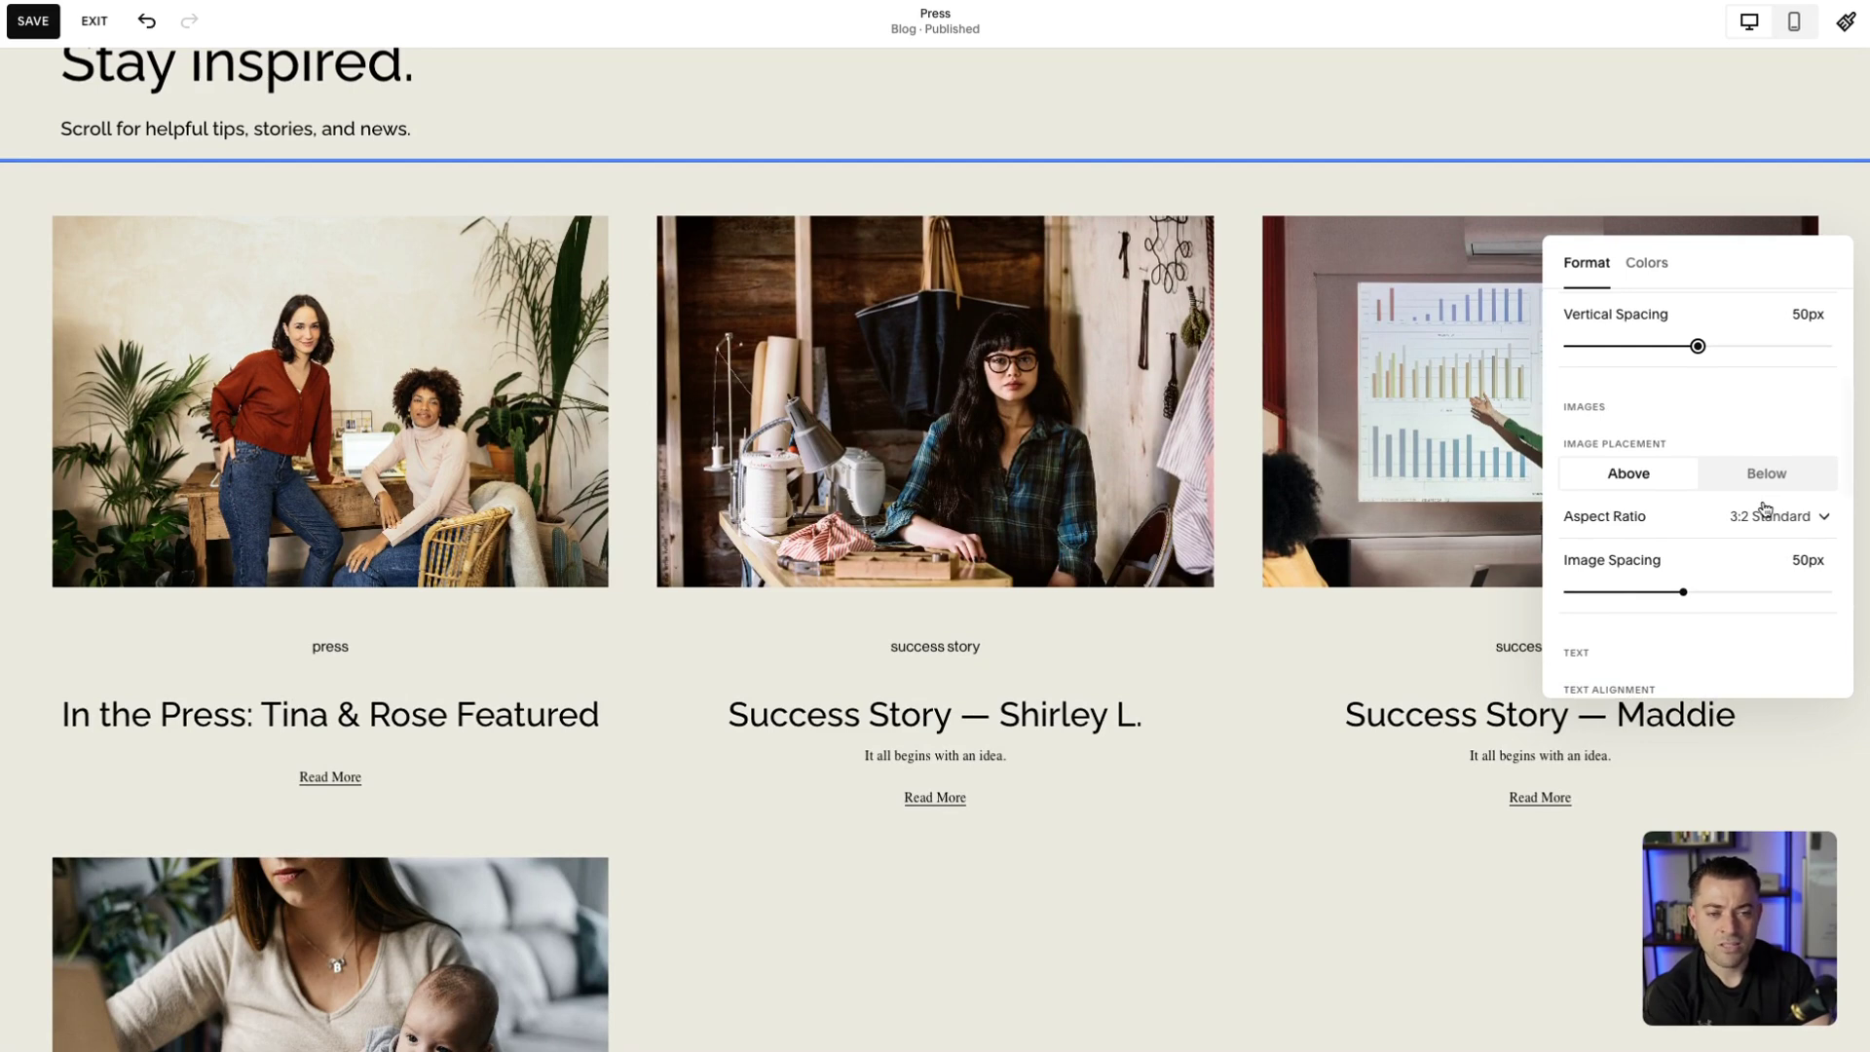
scroll(1757, 551, "down", 6)
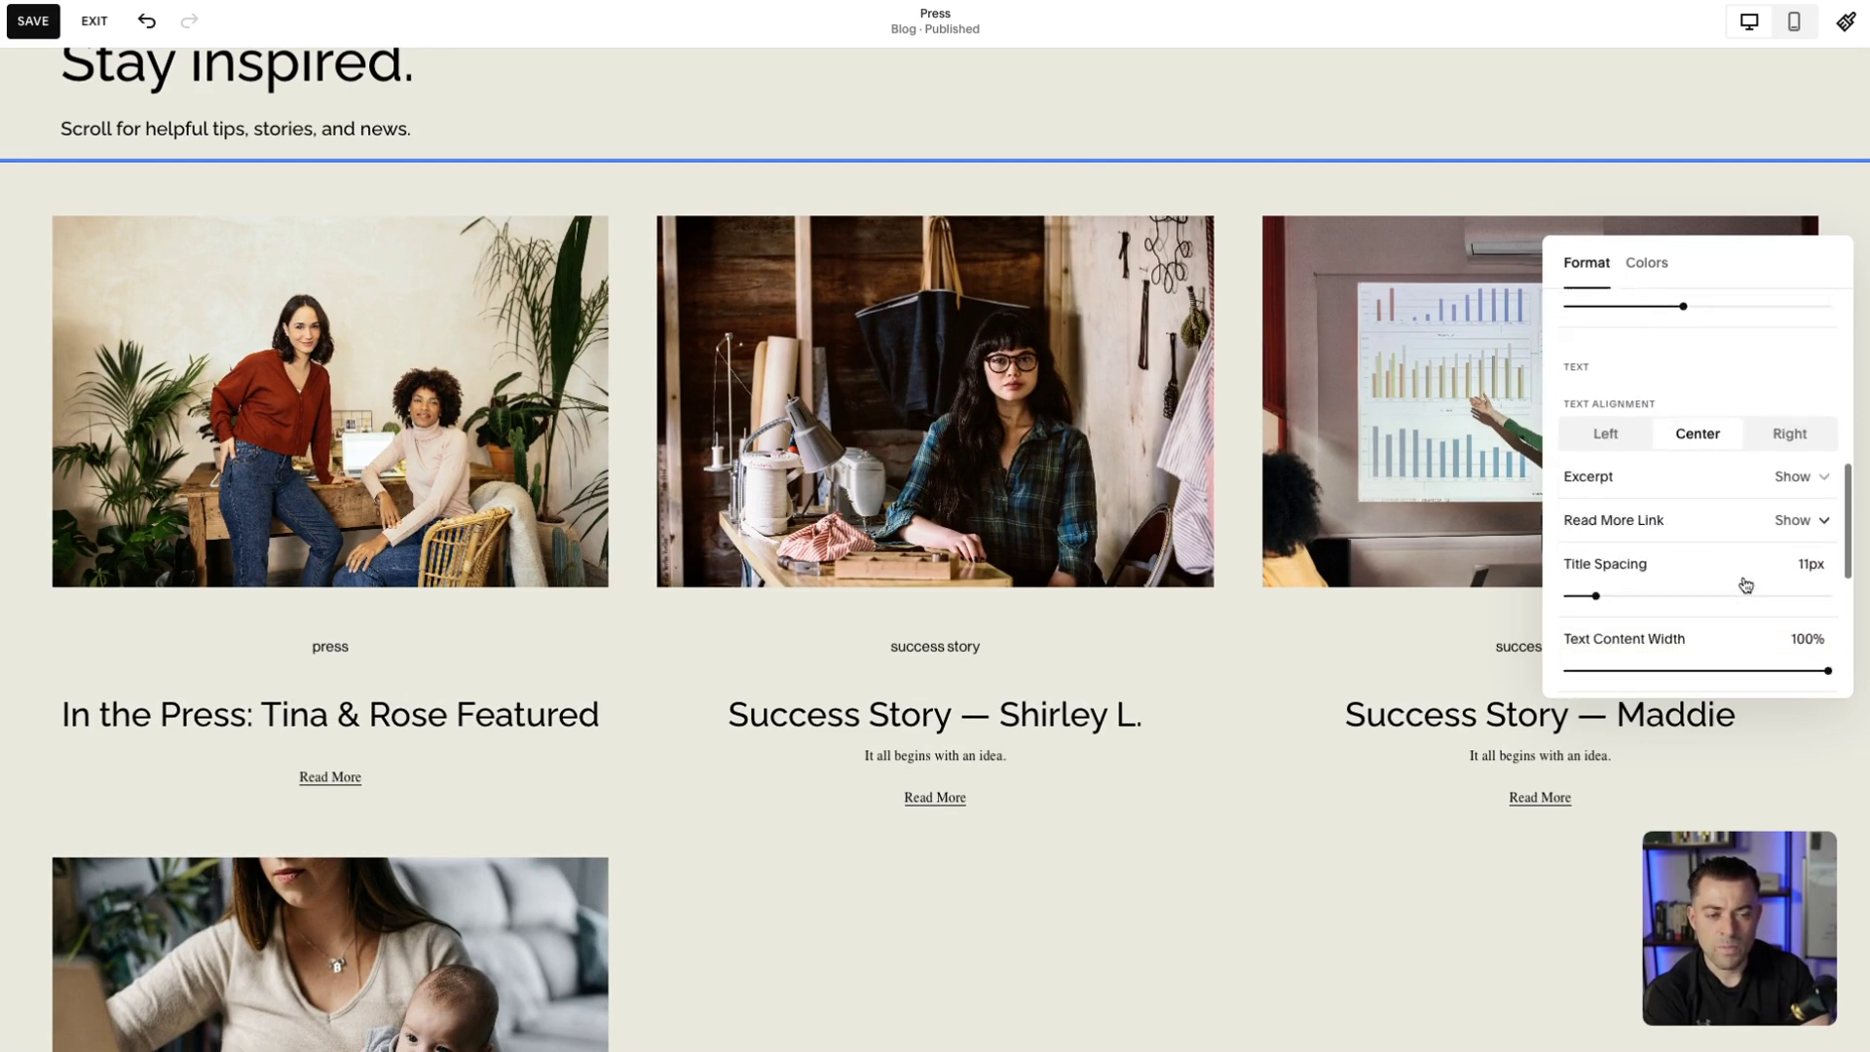
left_click(1776, 546)
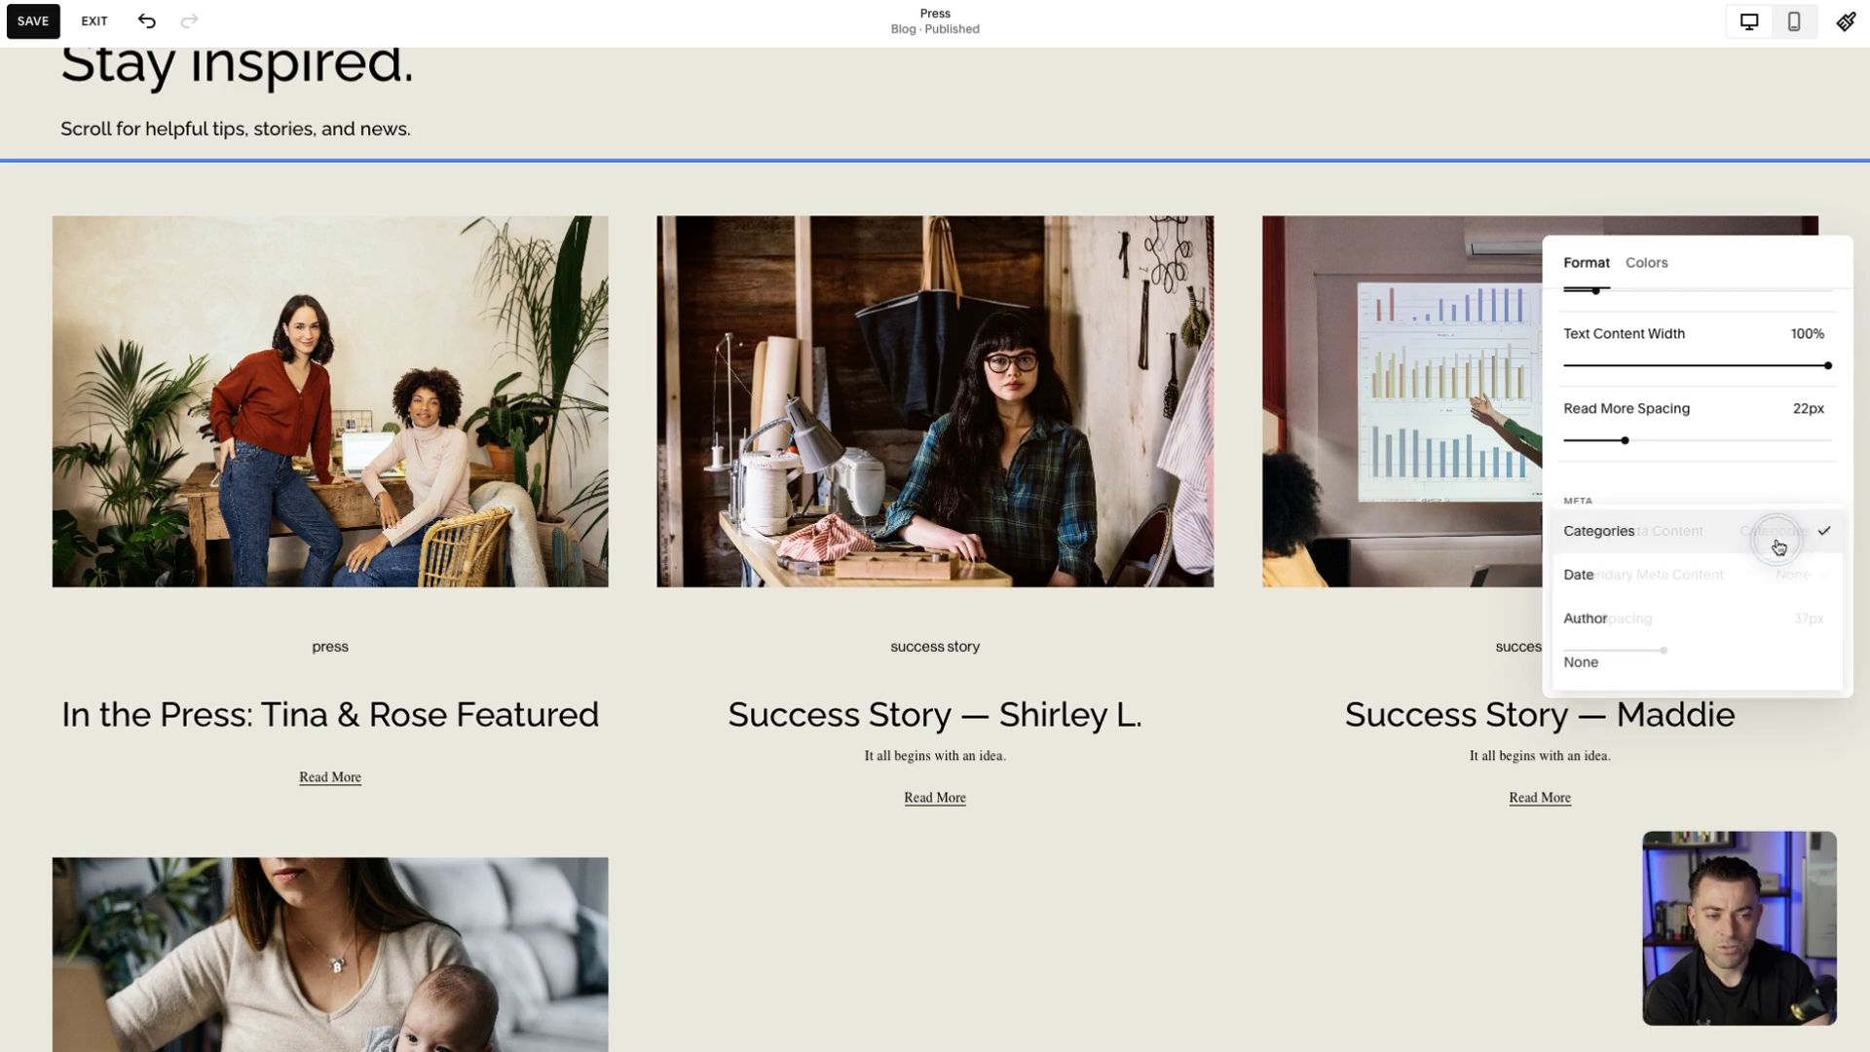
left_click(1684, 663)
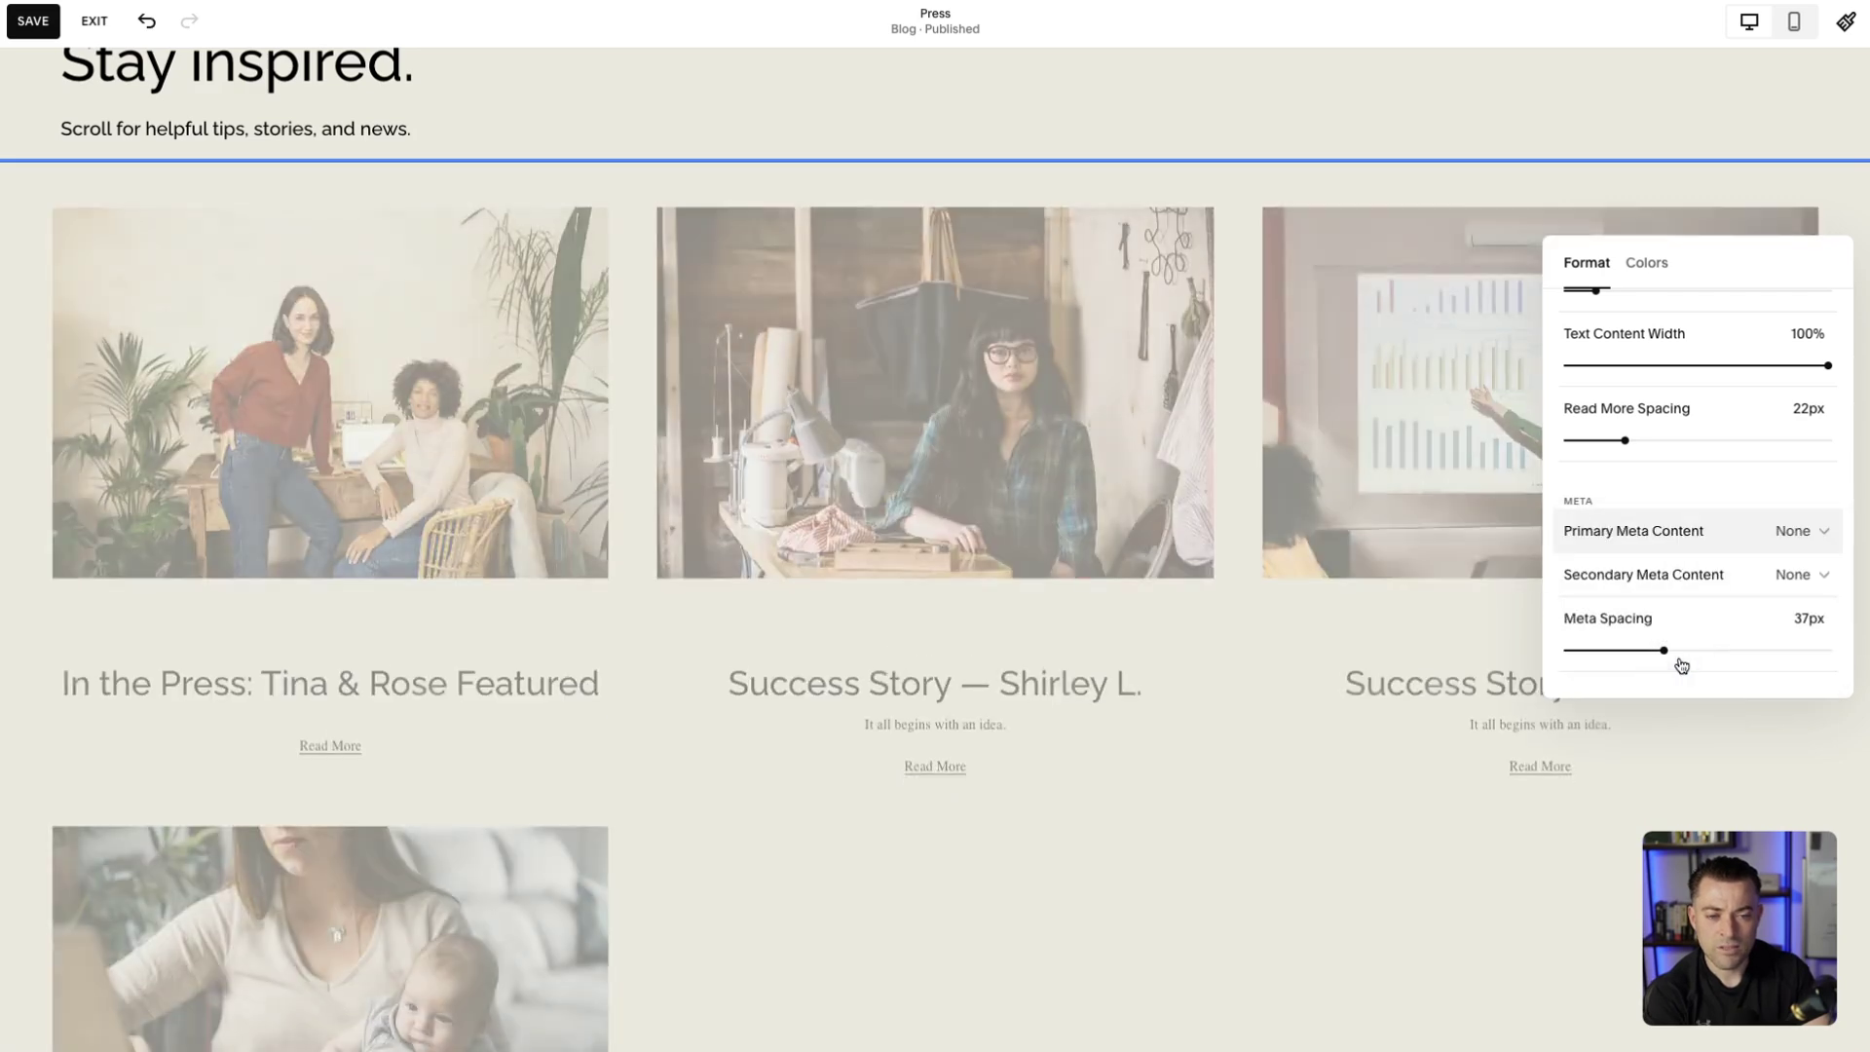
scroll(1716, 611, "down", 2)
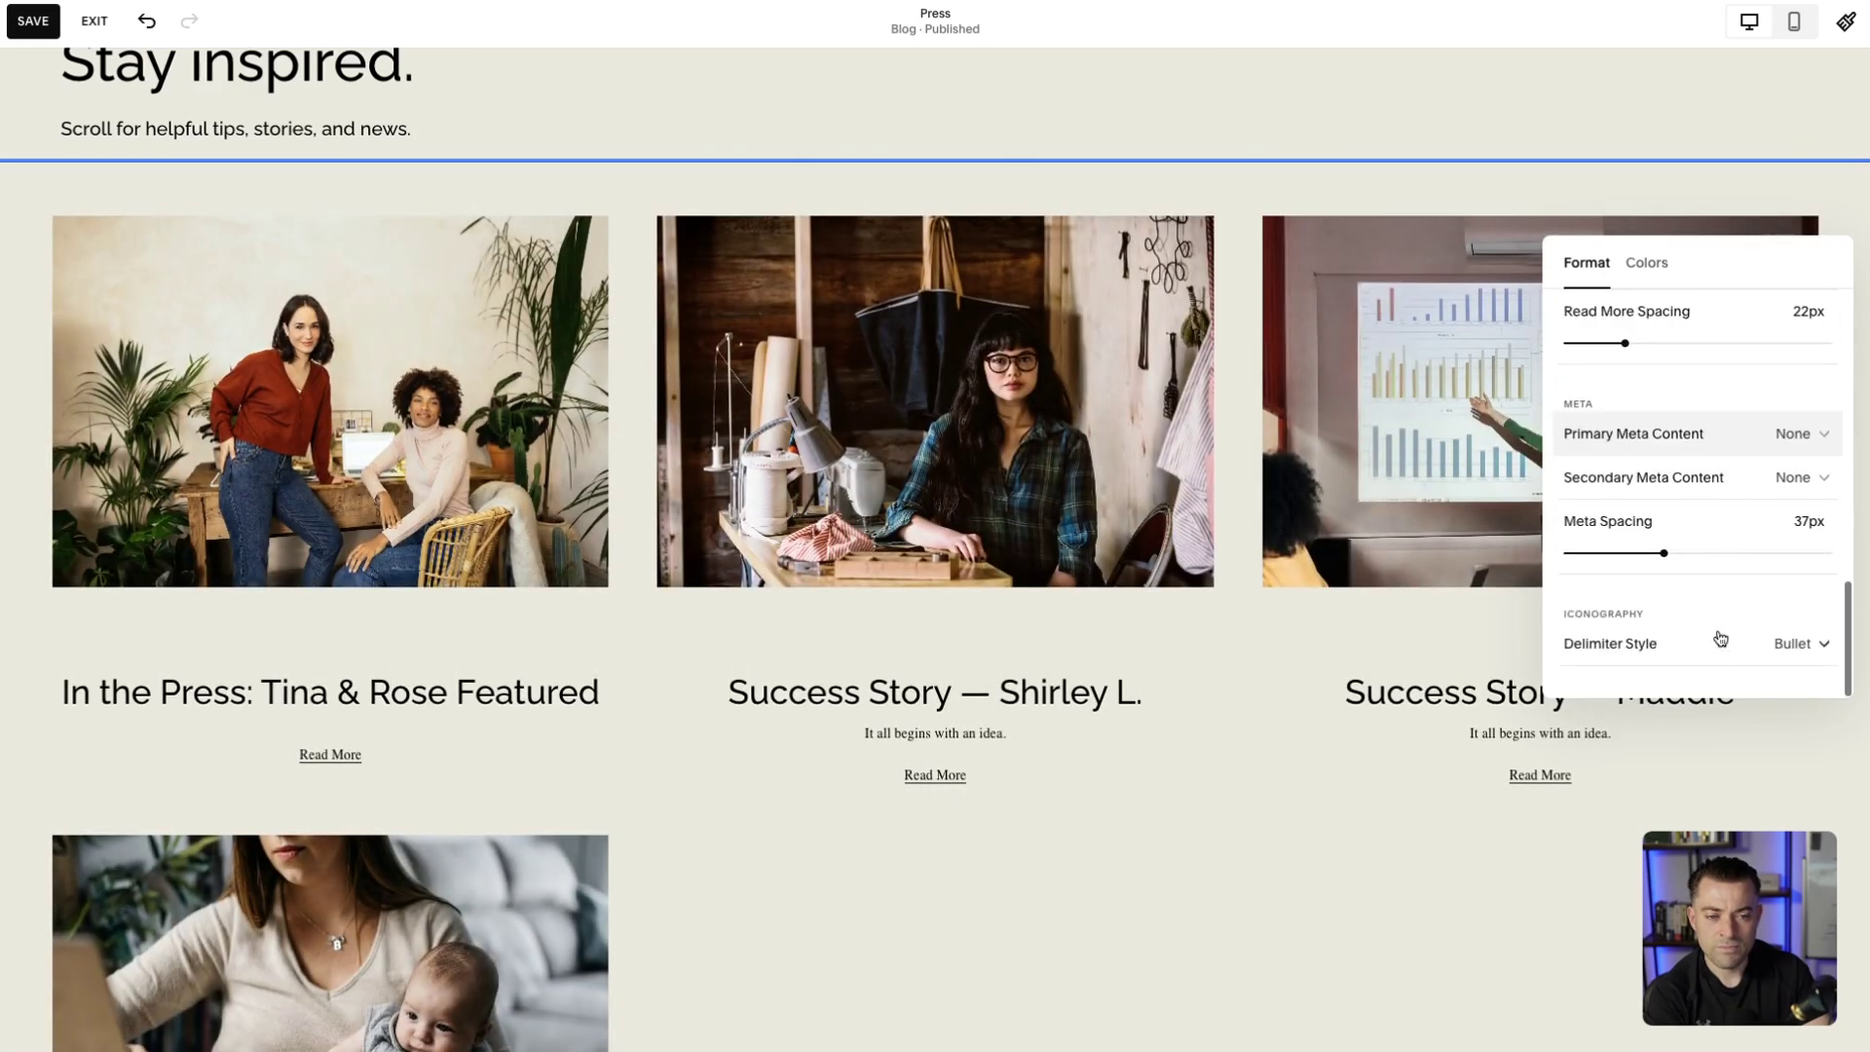
left_click(1739, 481)
left_click(1663, 390)
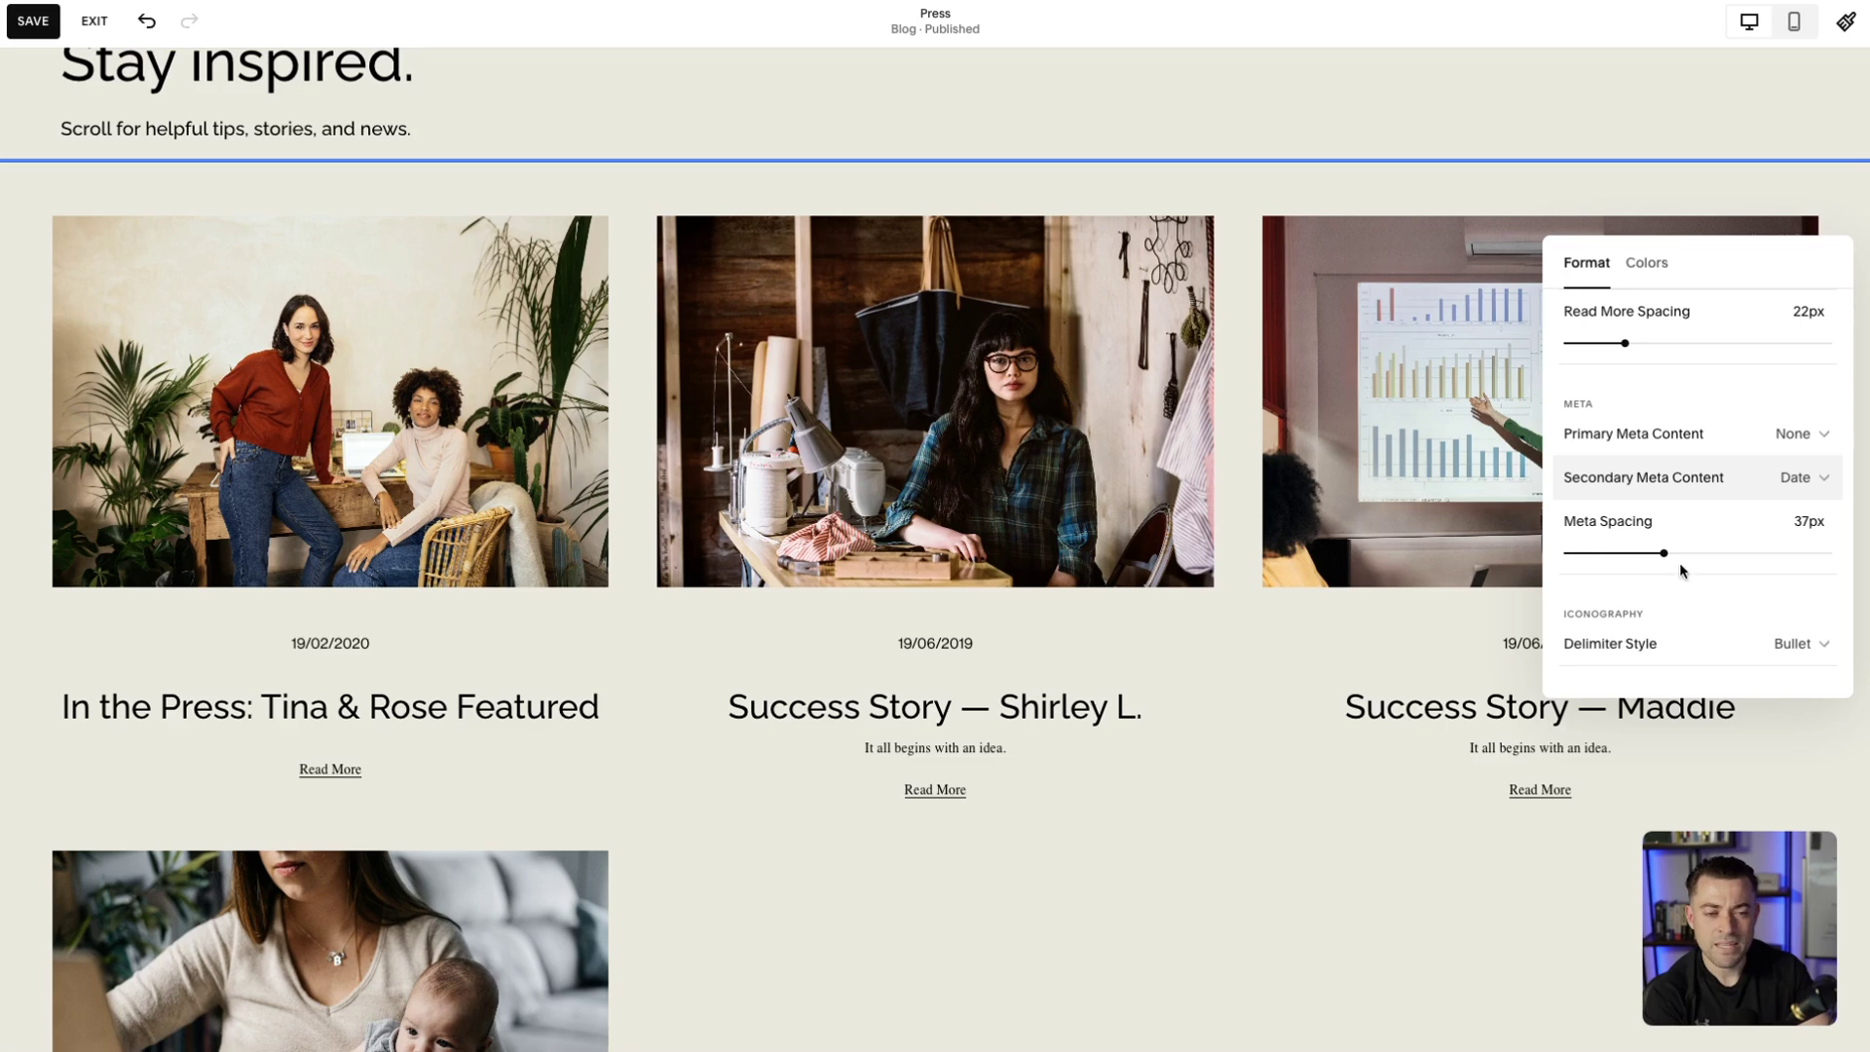
left_click(1611, 553)
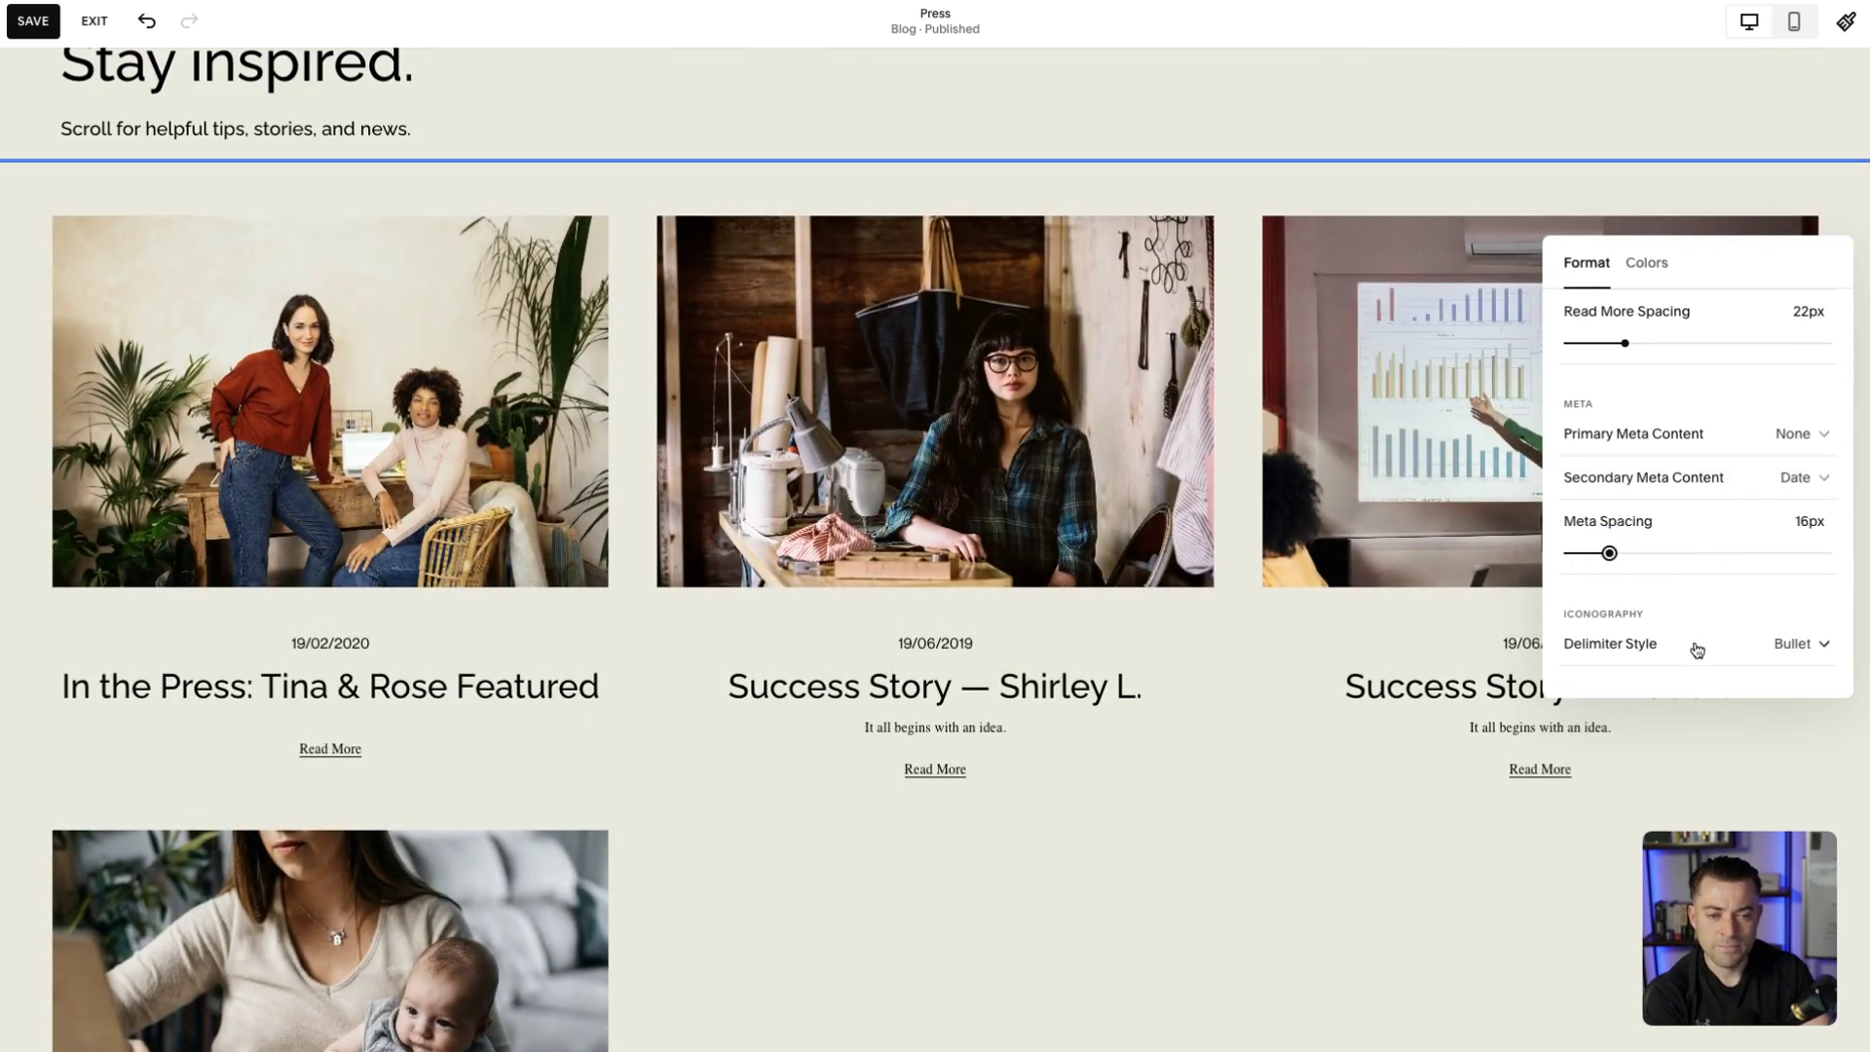
scroll(1738, 579, "up", 3)
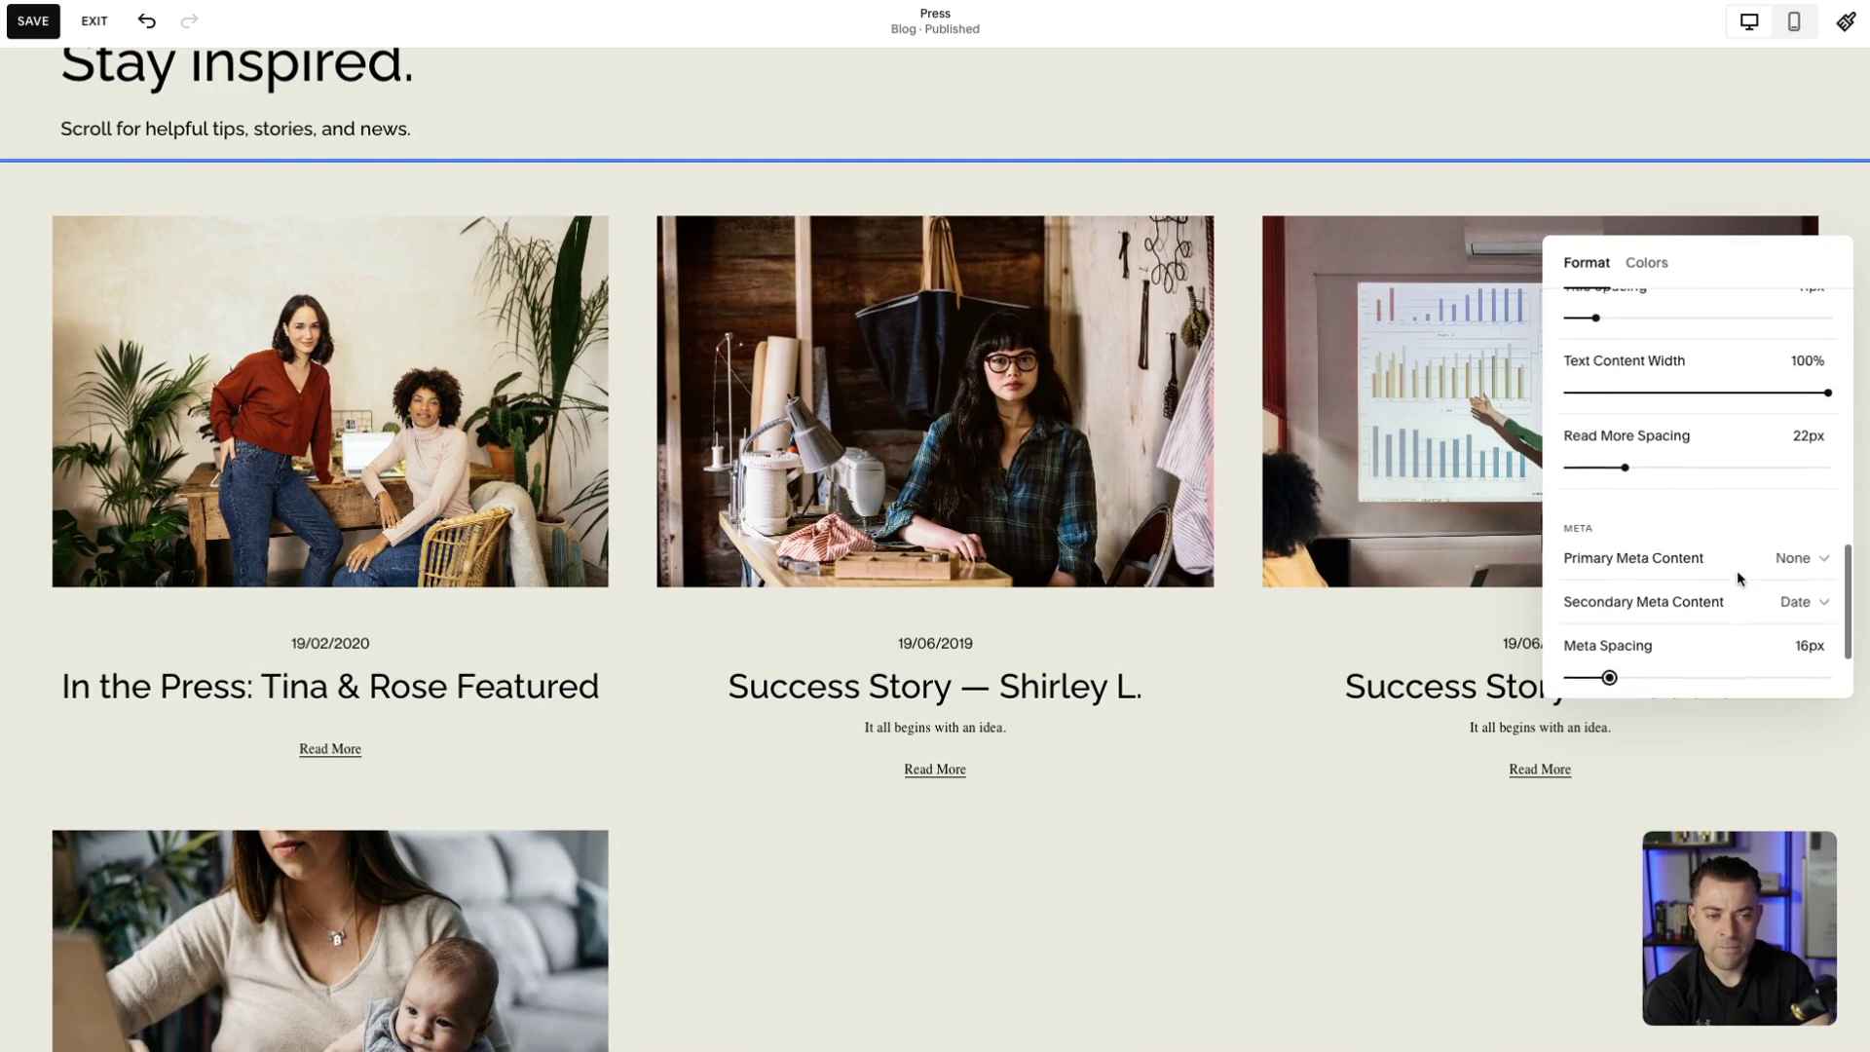
scroll(1738, 578, "up", 2)
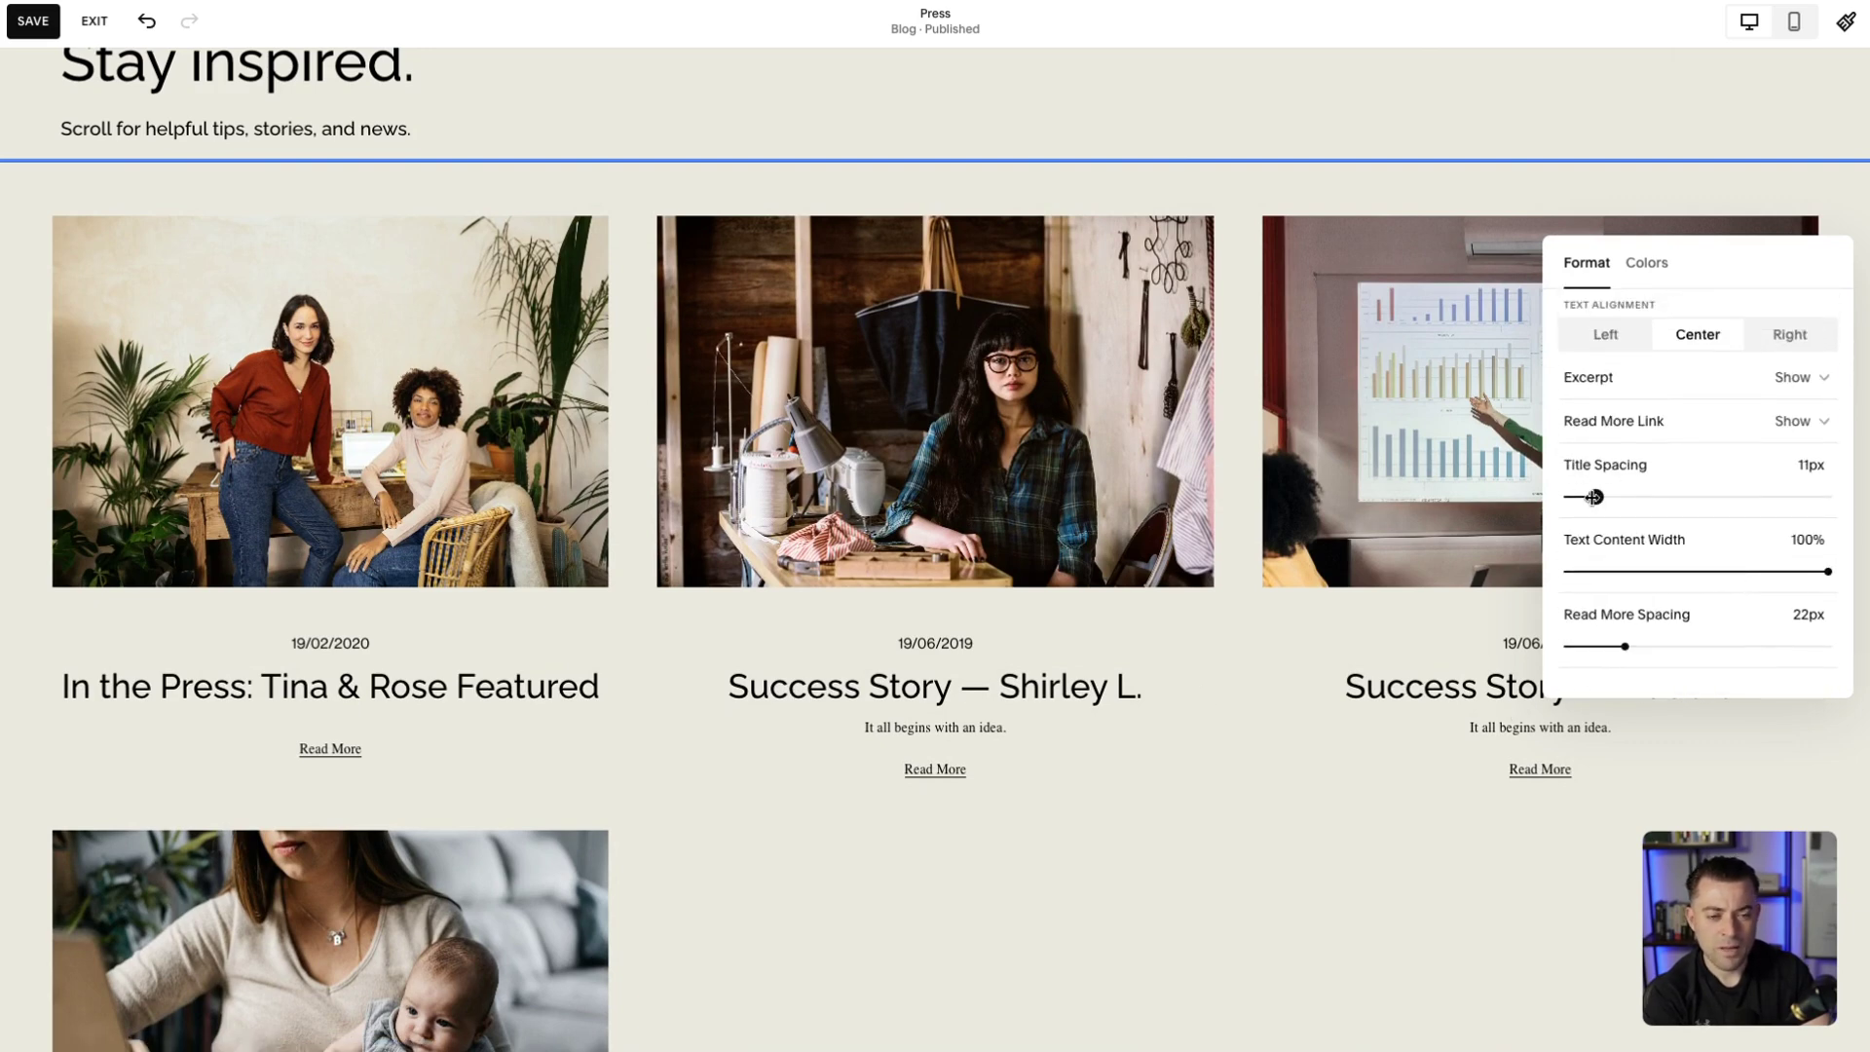
- Hide the Read More links, set title spacing to 14px and image spacing to 26px
mouse_move(1593, 510)
left_mouse_down()
mouse_move(1564, 498)
mouse_move(1604, 500)
left_mouse_up()
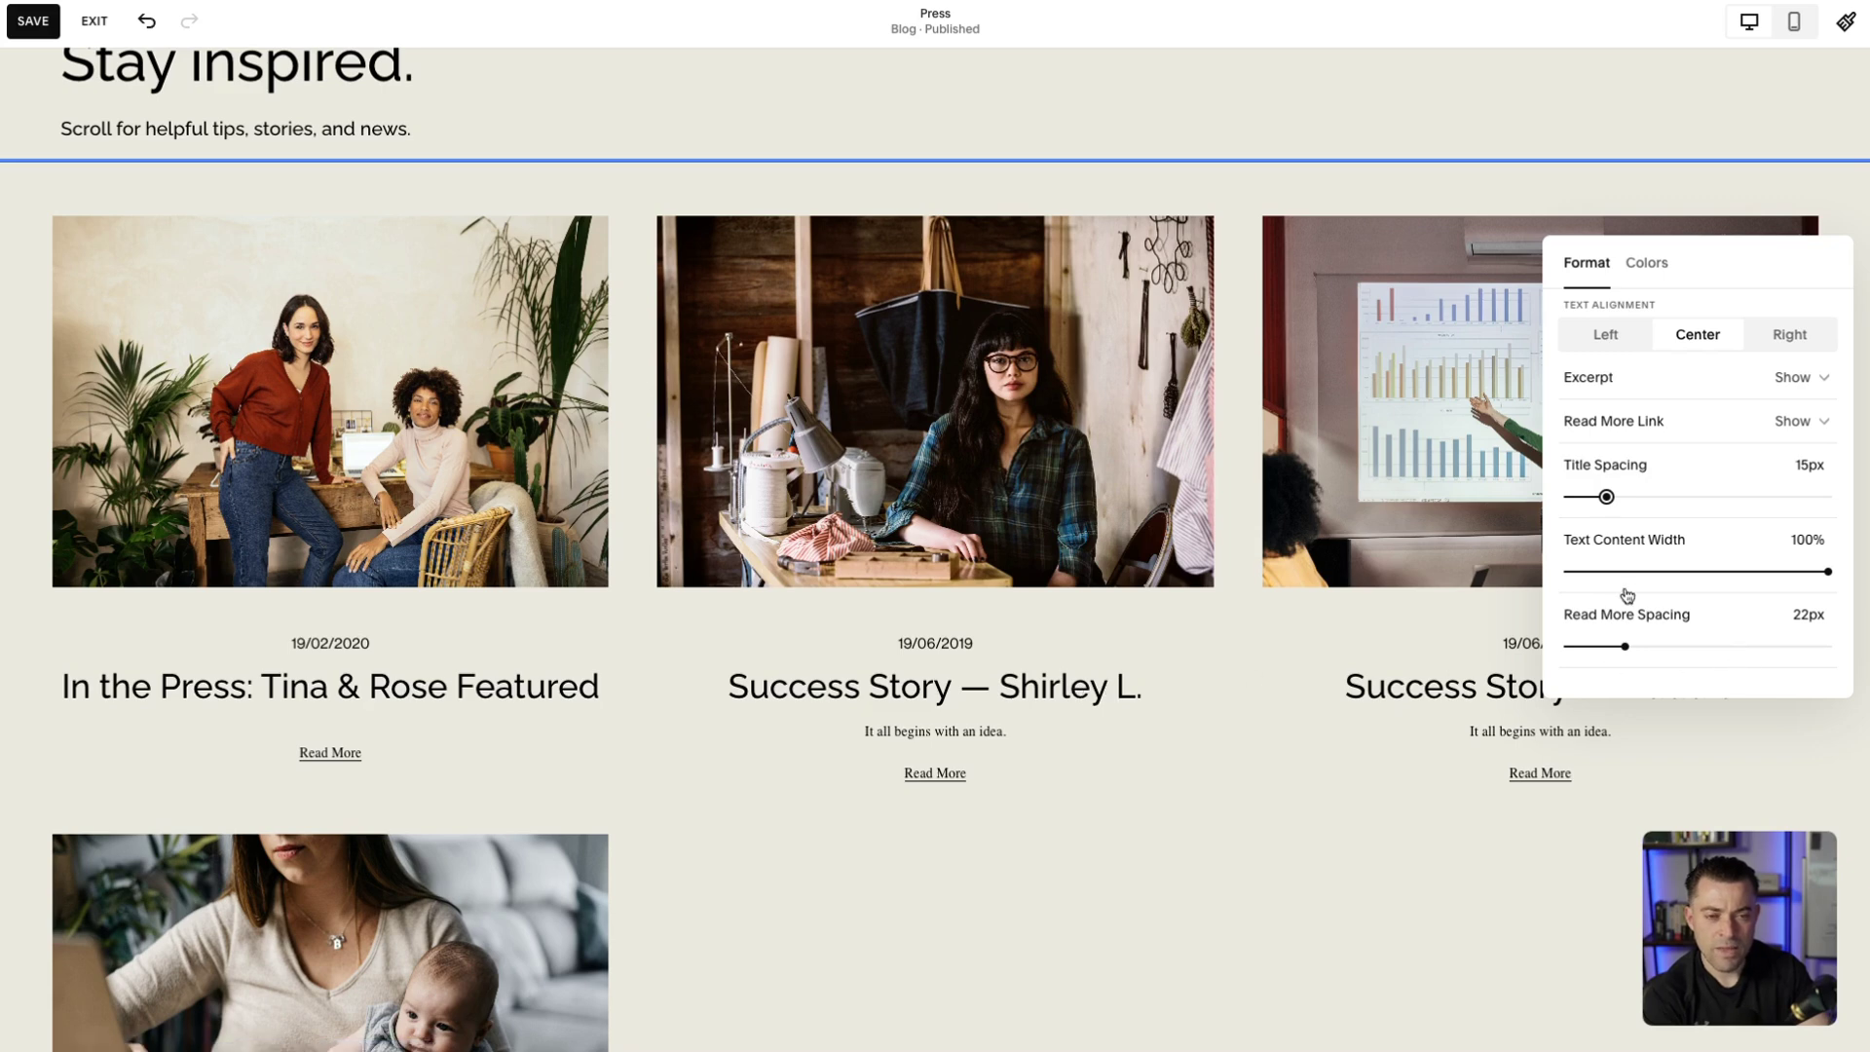
scroll(1636, 574, "up", 1)
left_click(1742, 449)
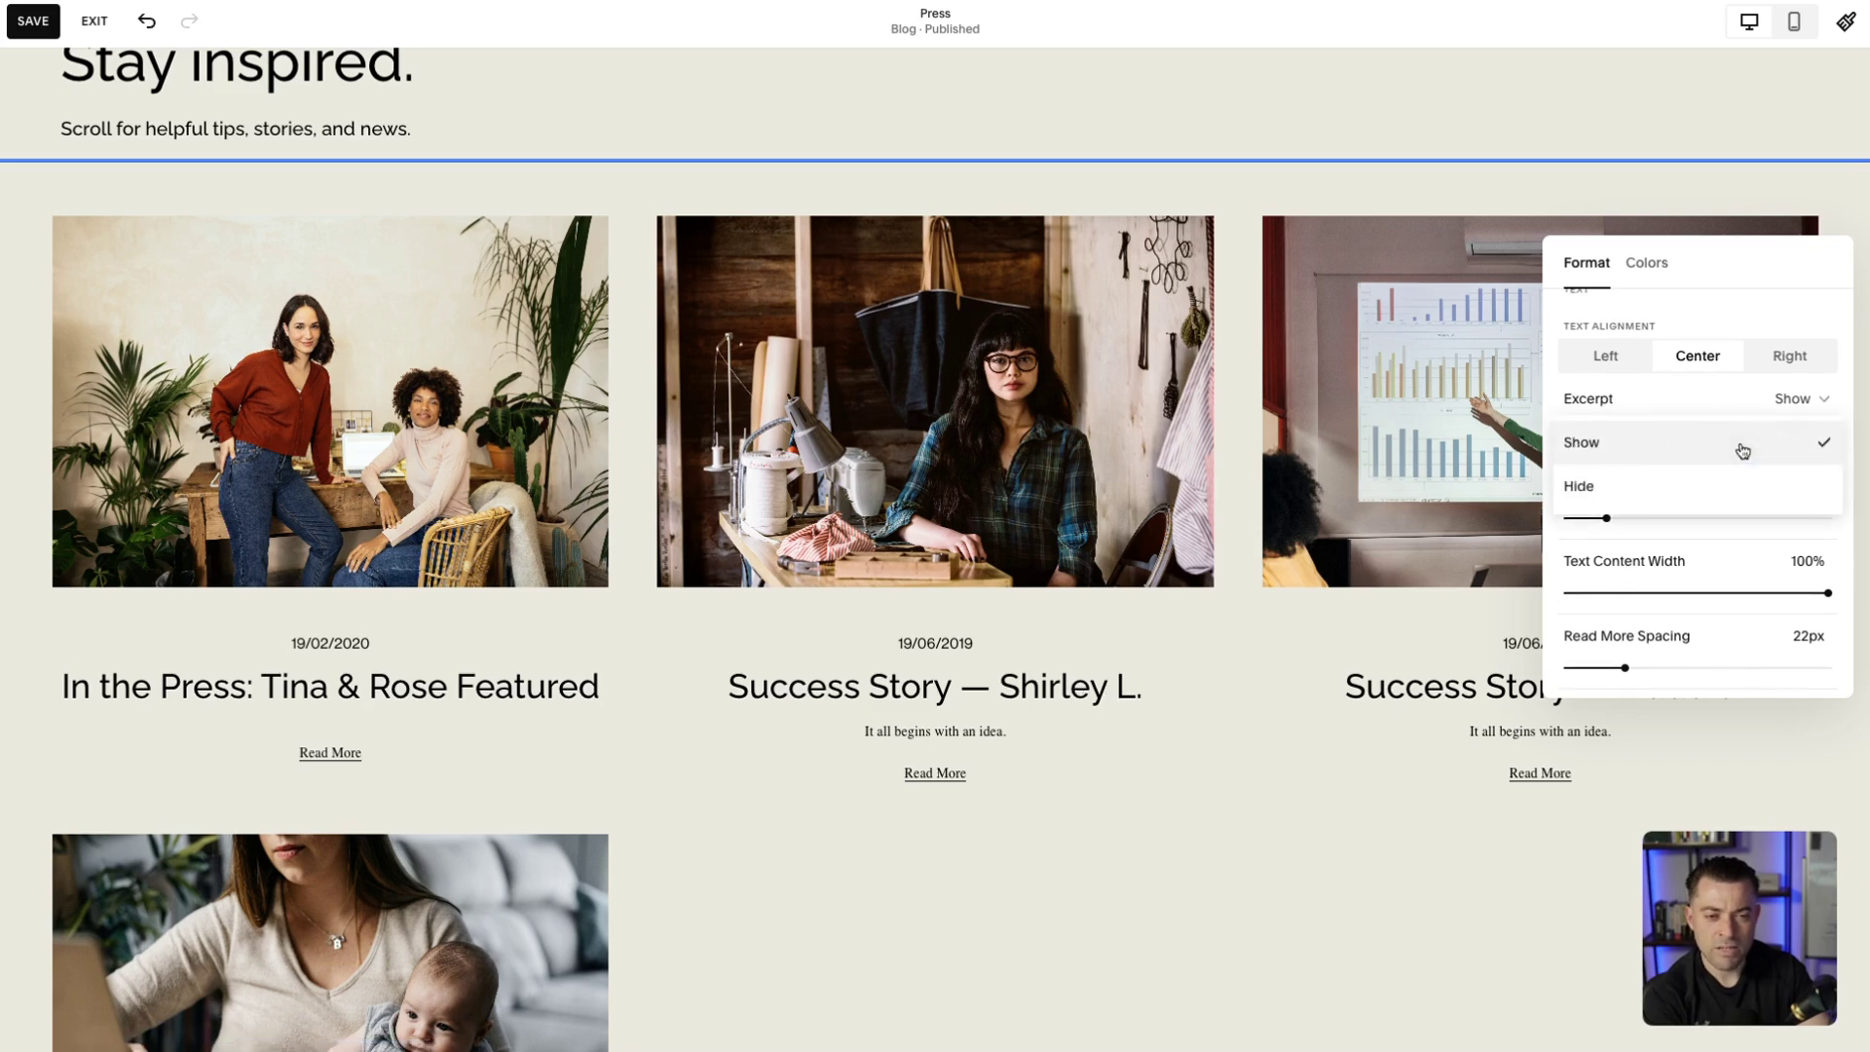
left_click(1673, 487)
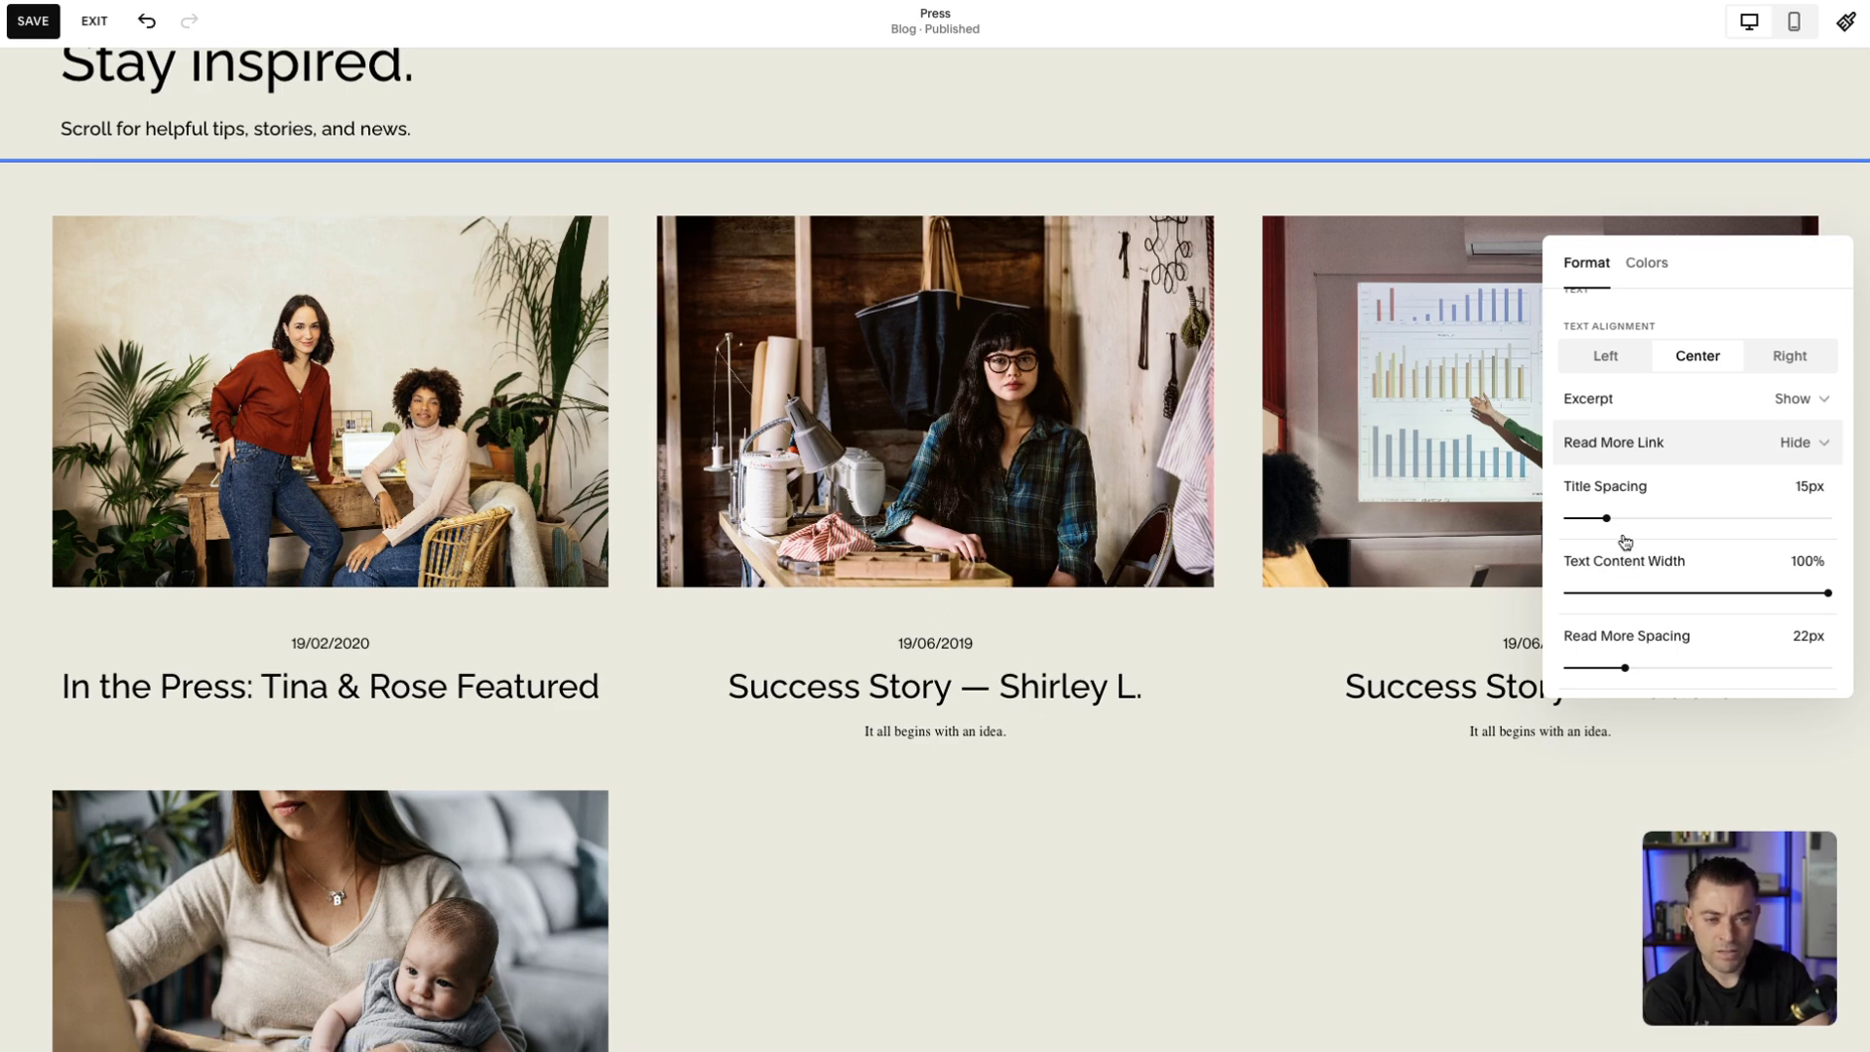
left_click_drag(1604, 519, 1600, 519)
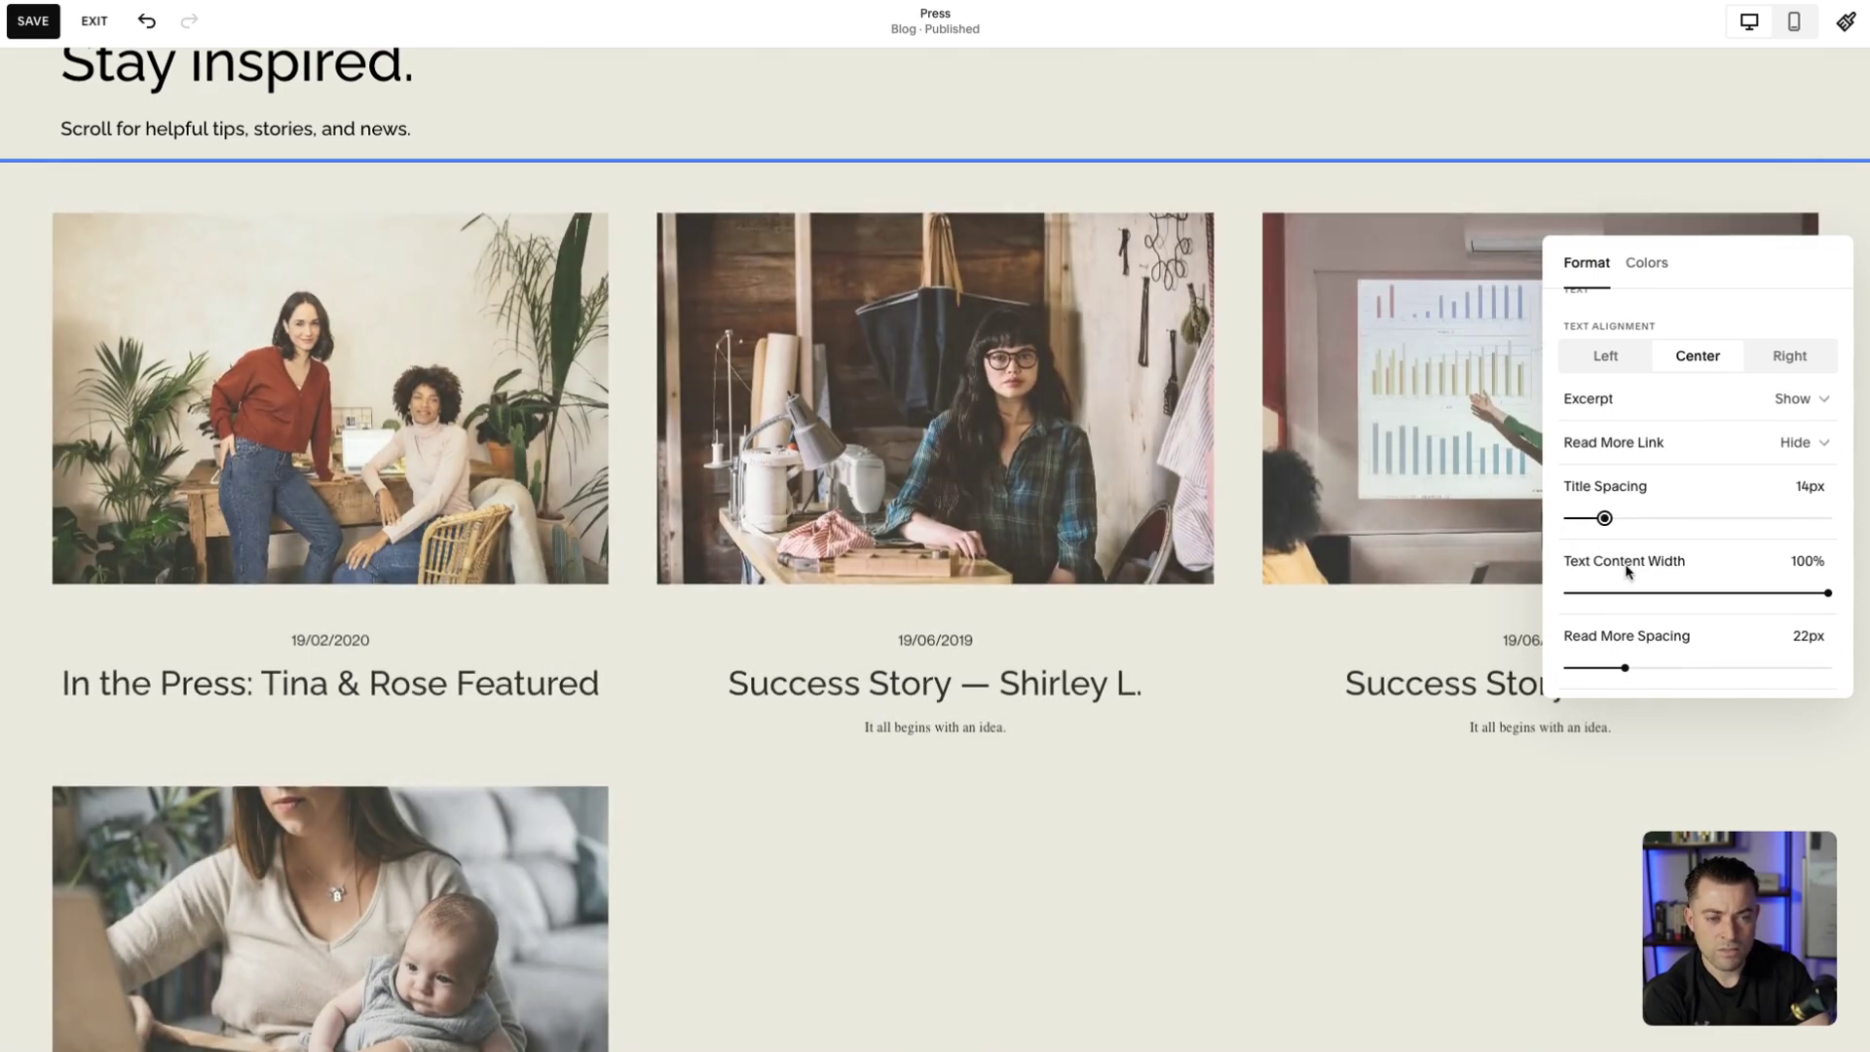
scroll(1621, 555, "up", 2)
scroll(1625, 572, "up", 2)
left_click_drag(1618, 453, 1613, 448)
- Compare Ultra Widescreen, then settle the post images on the 16:9 Widescreen aspect ratio
left_click(1724, 384)
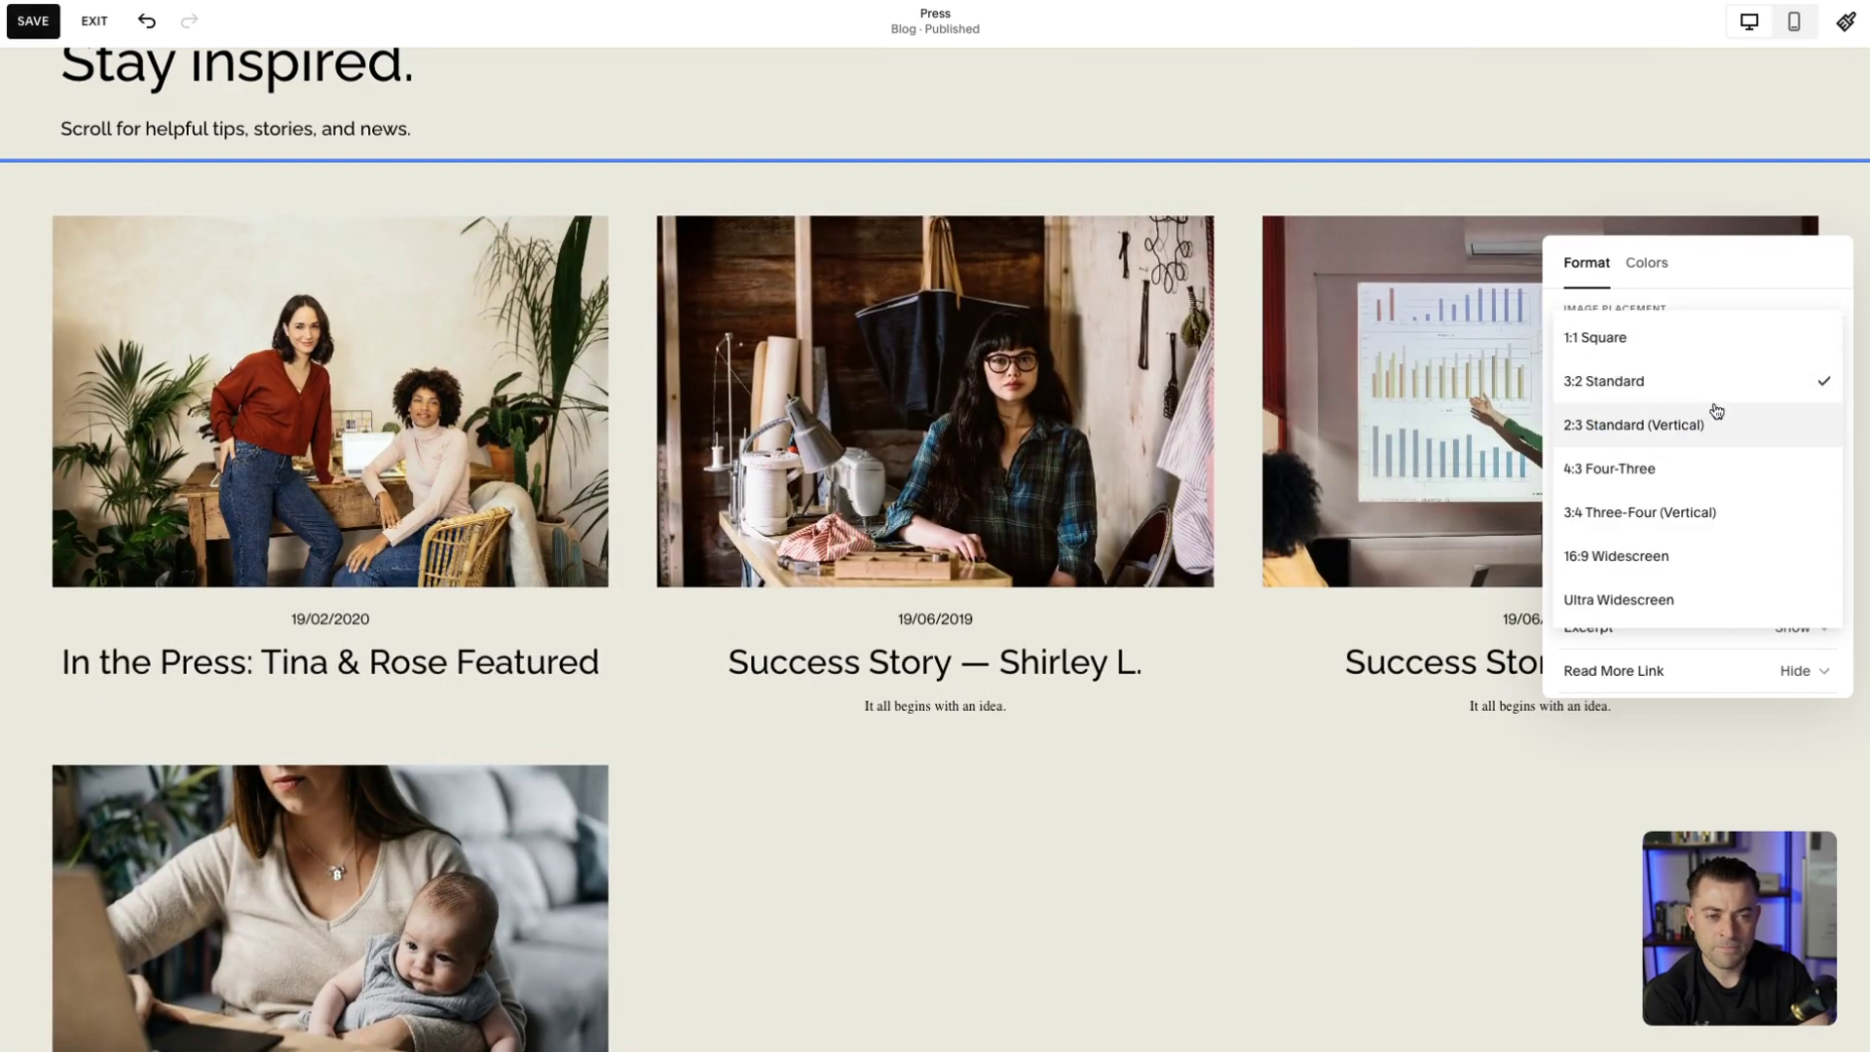
left_click(1656, 552)
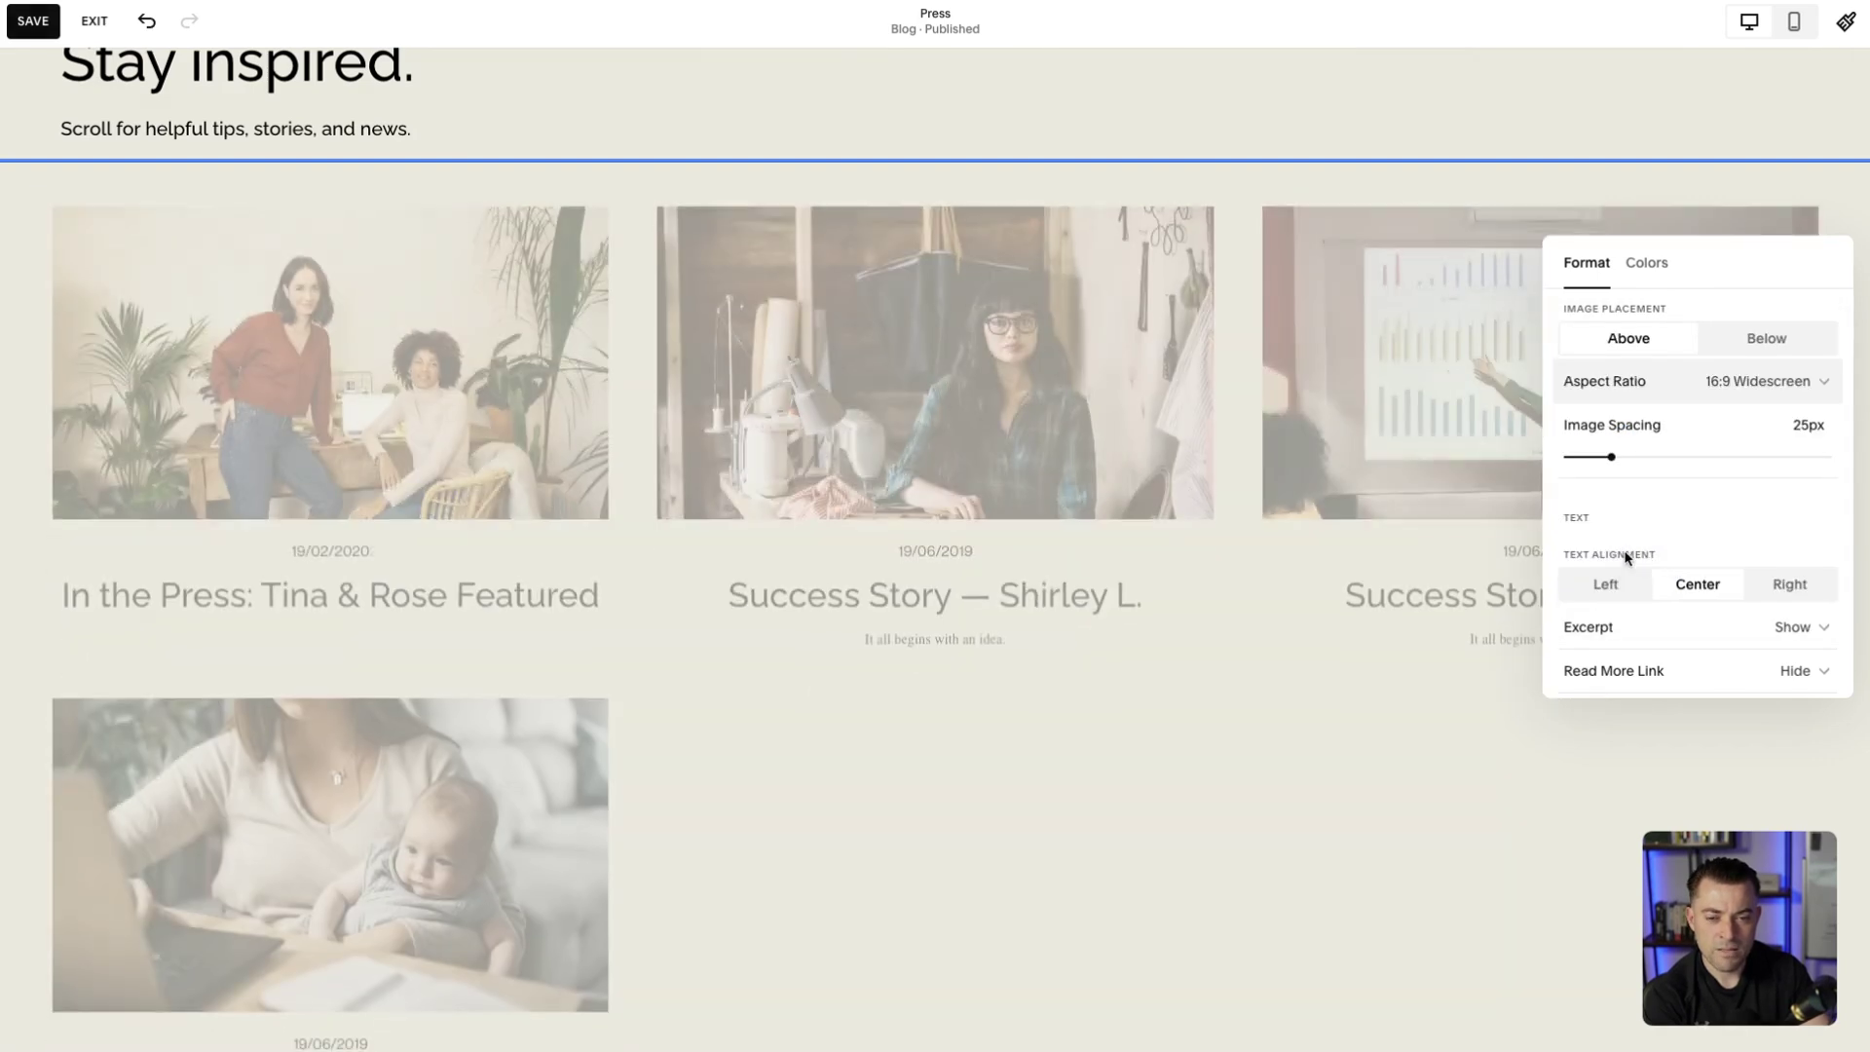
left_click(1750, 382)
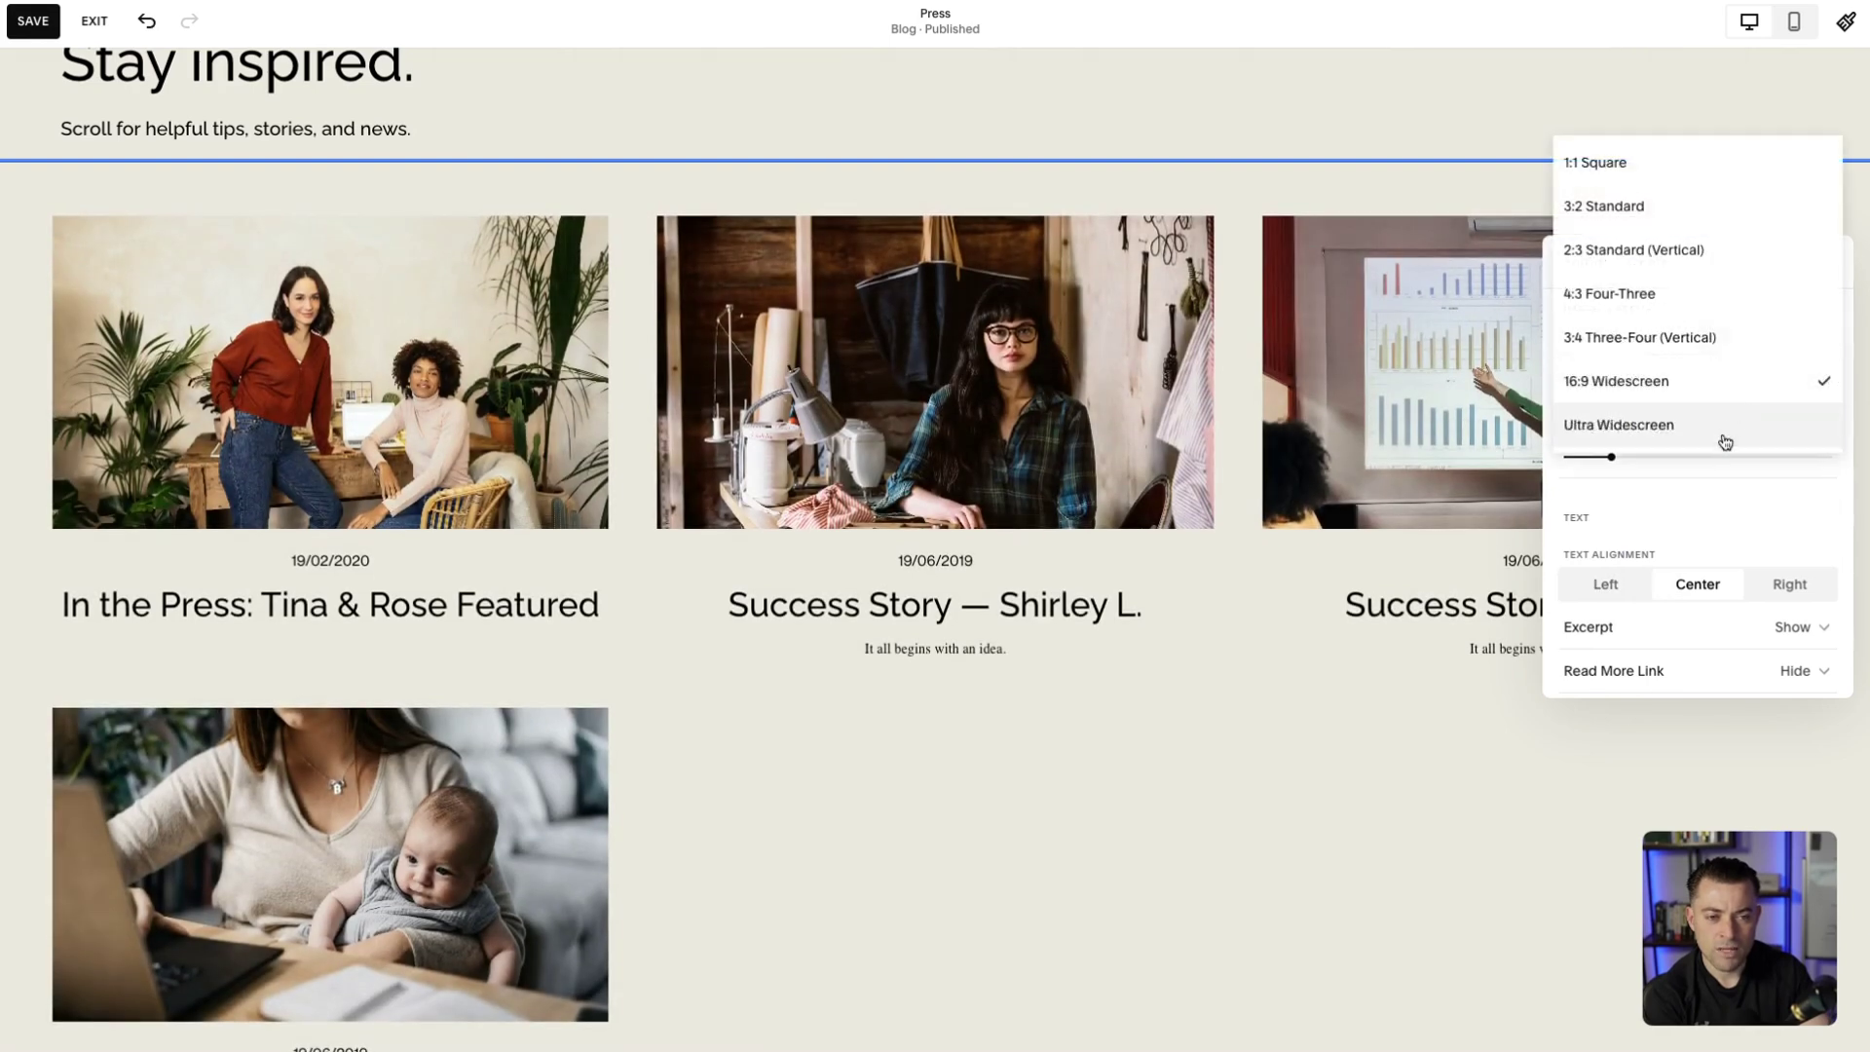
left_click(1724, 444)
left_click(1765, 384)
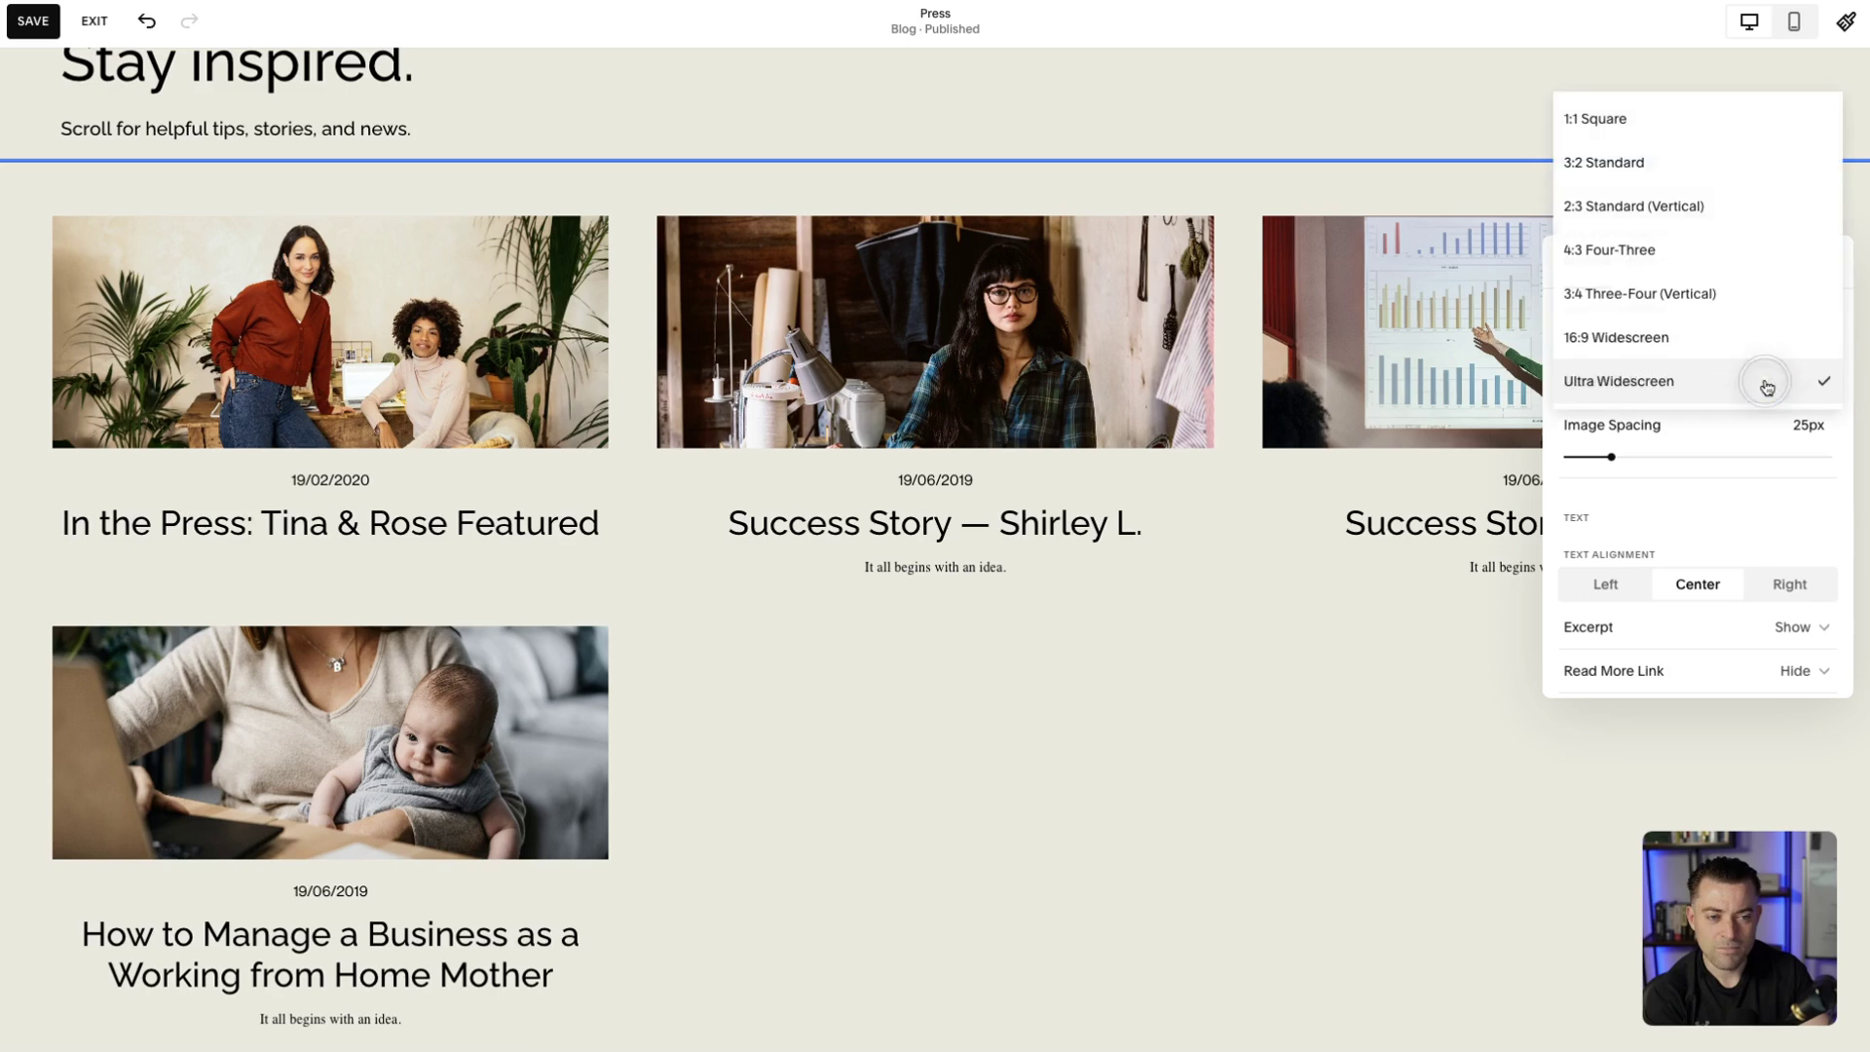
left_click(1715, 338)
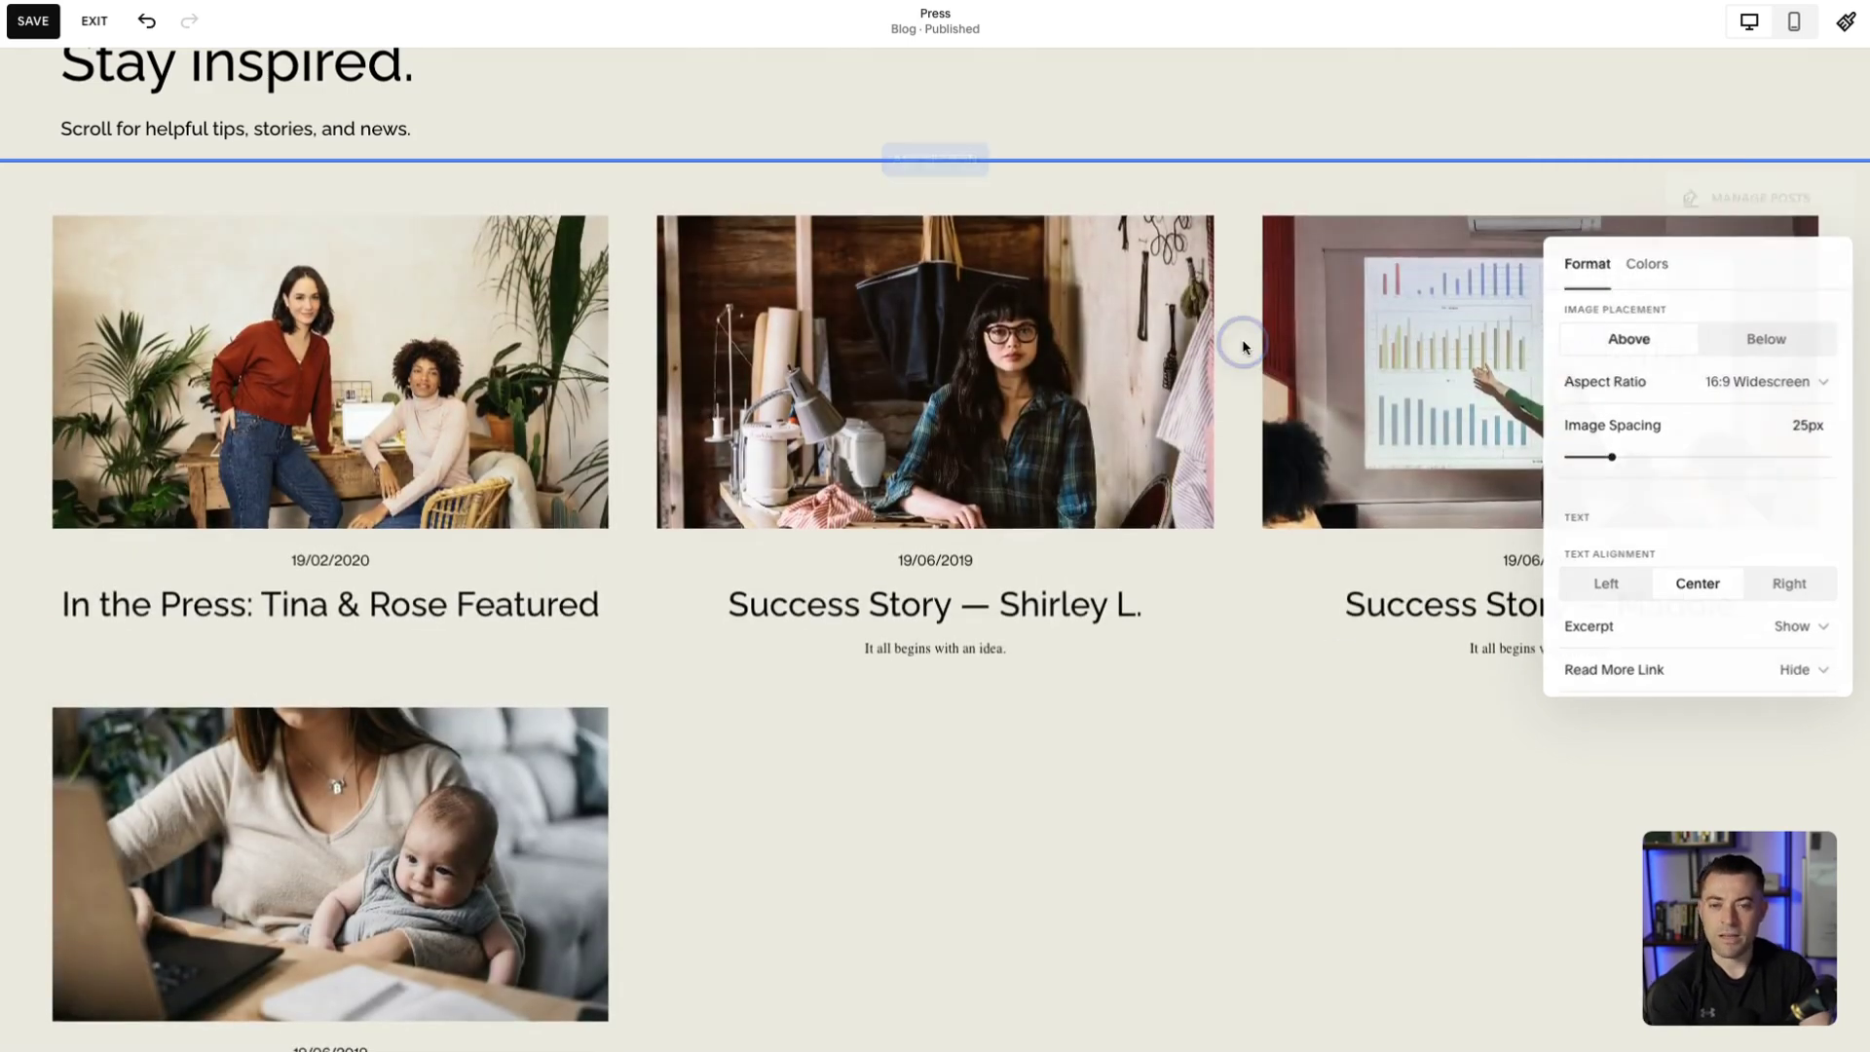